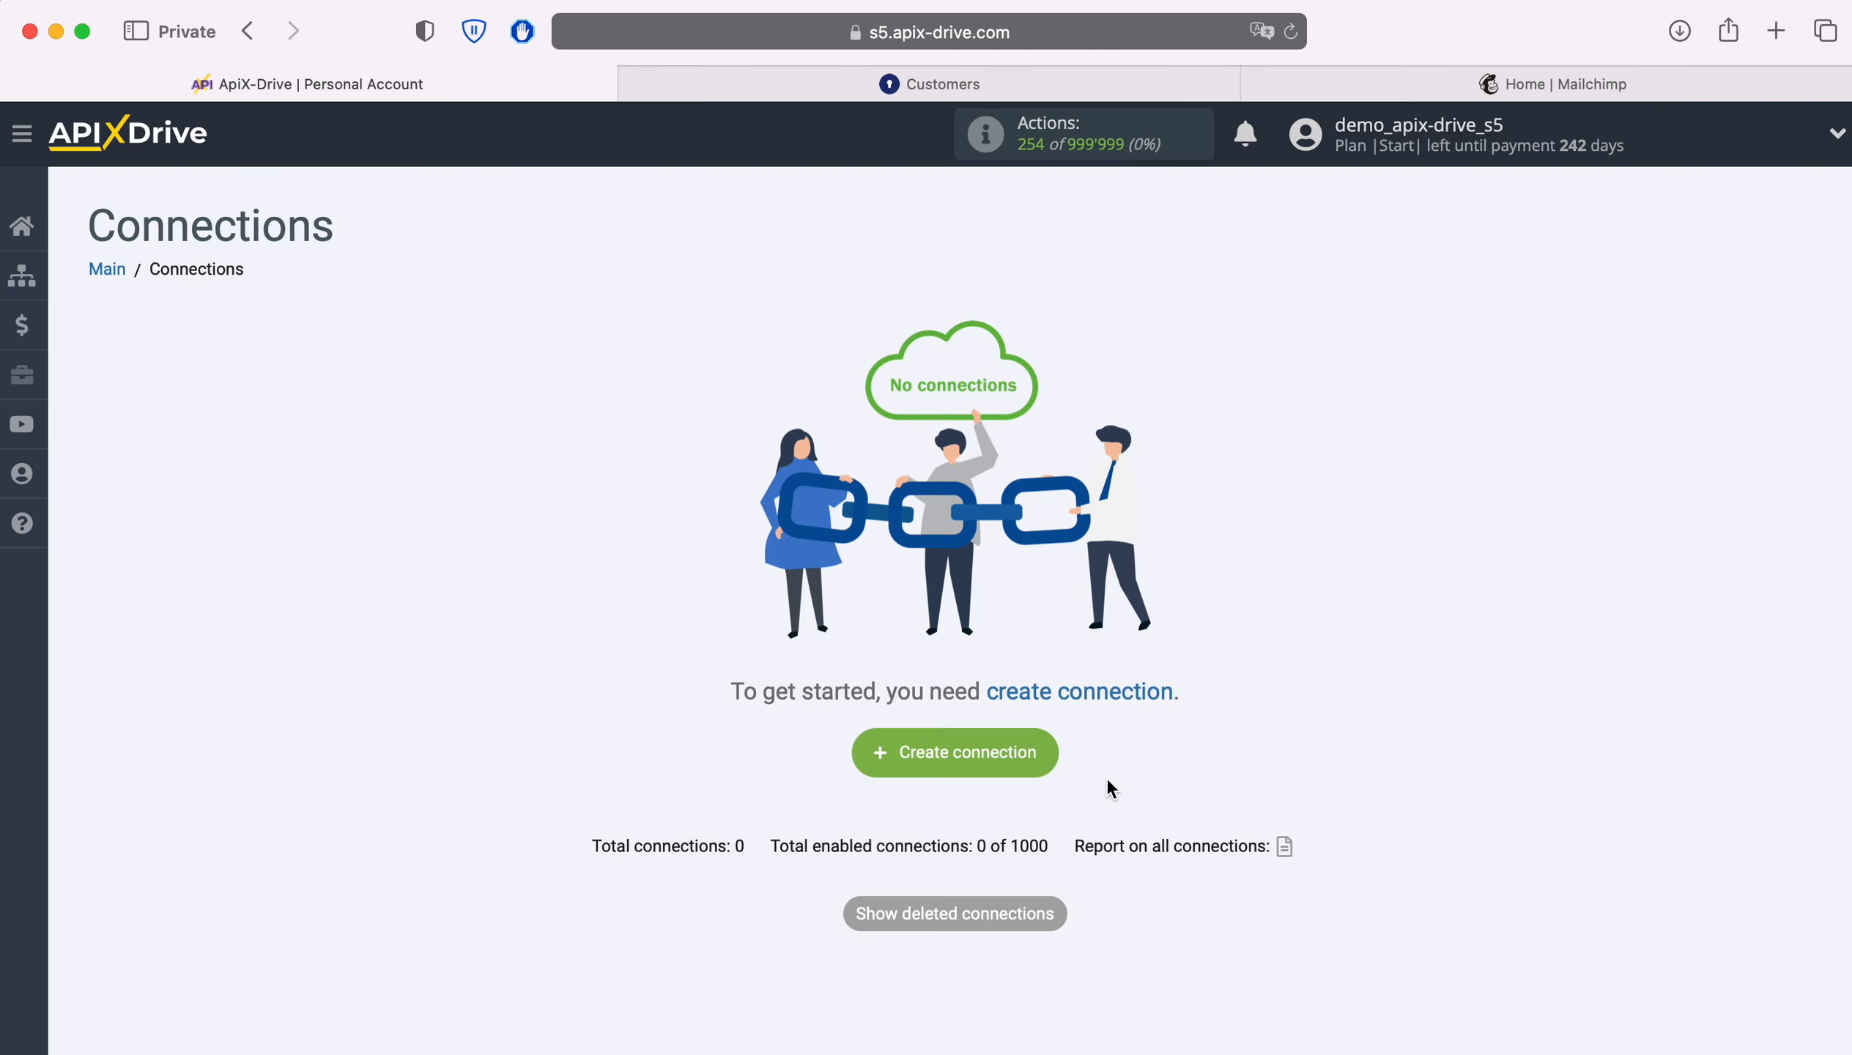
# Create a new connection and set KeyCRM as its data source system.
pyautogui.click(1047, 753)
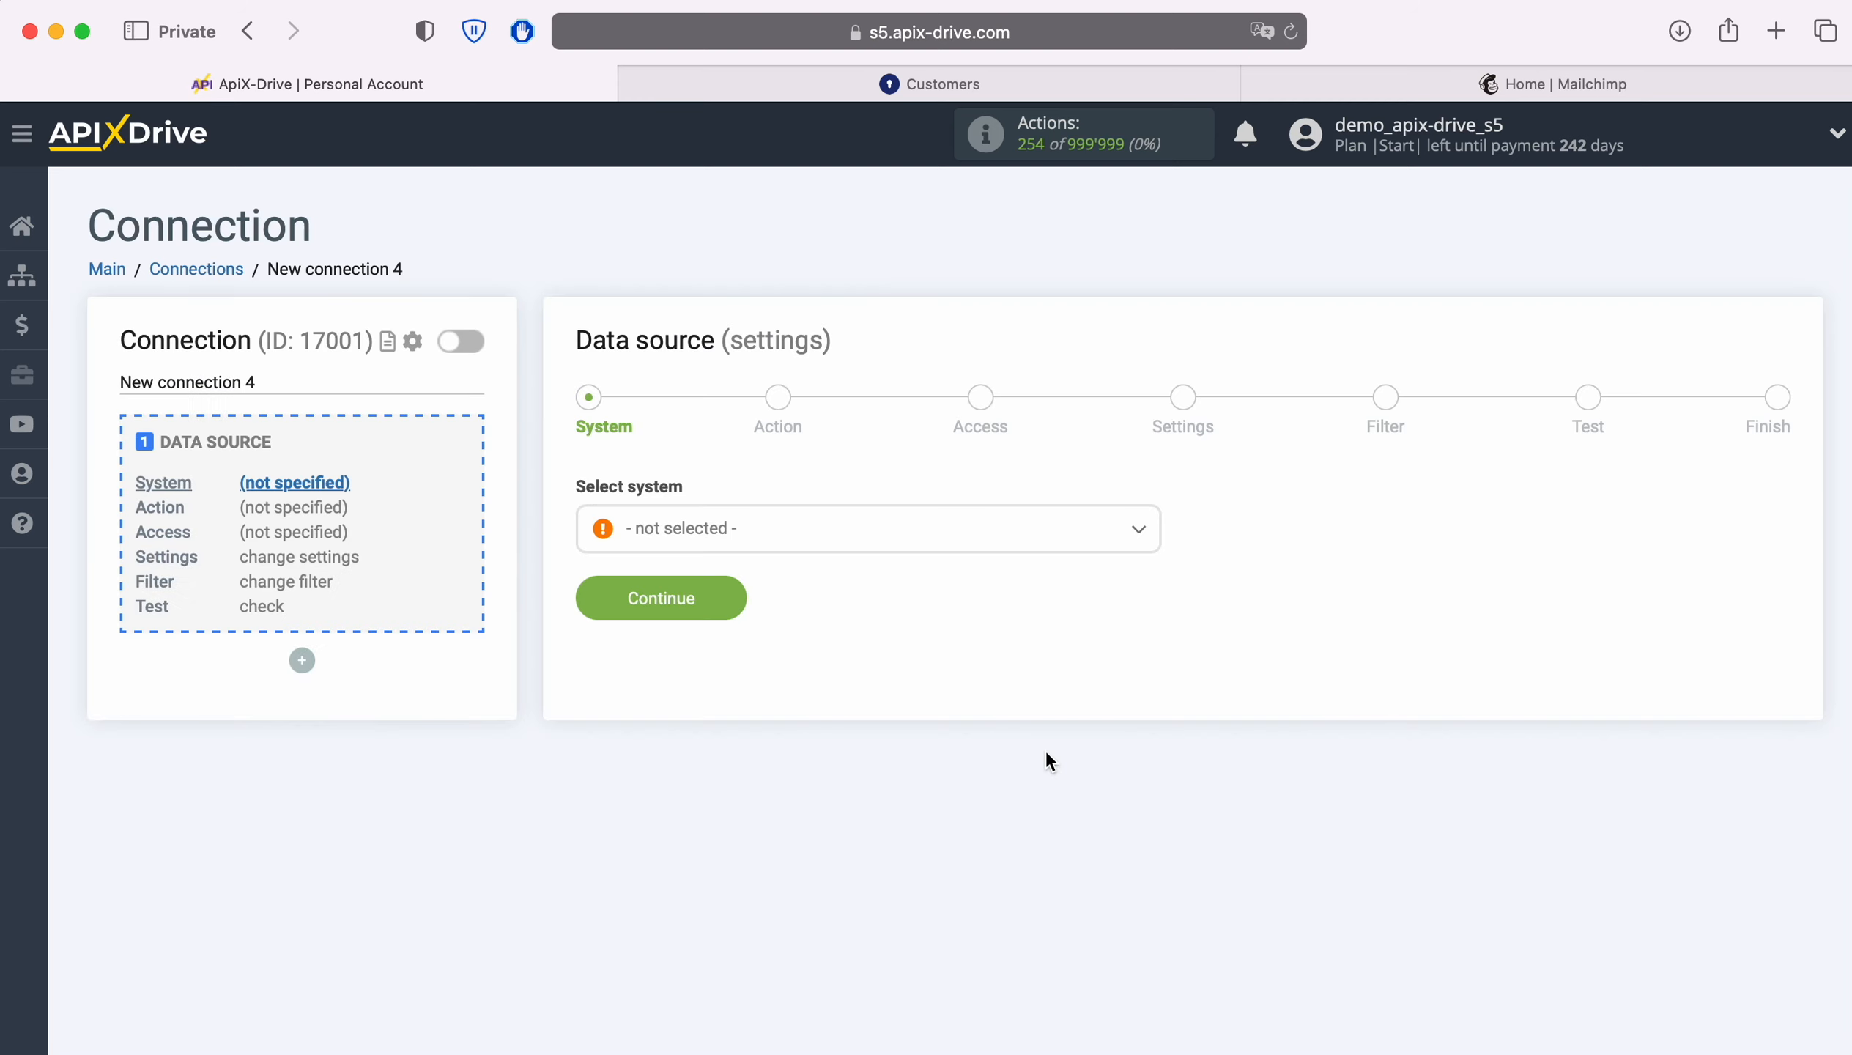
pyautogui.click(831, 536)
pyautogui.scroll(-15, 1033, 739)
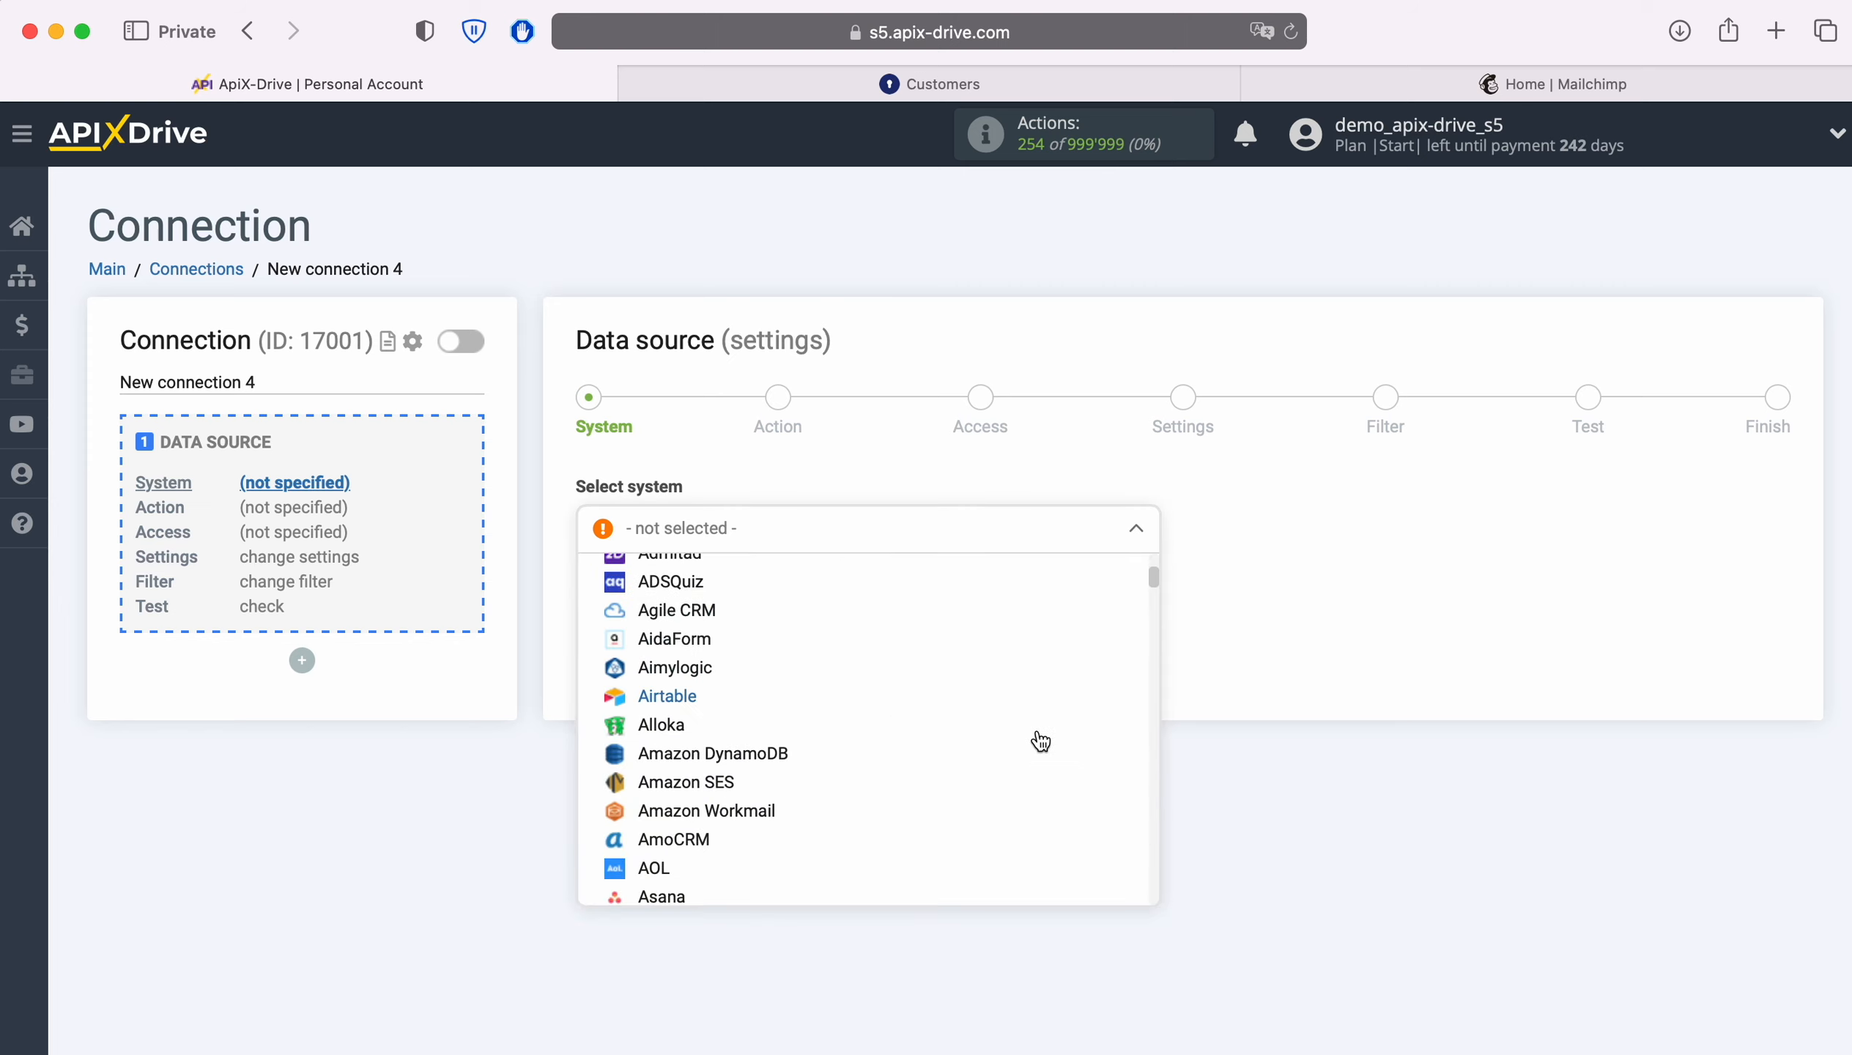
pyautogui.scroll(-15, 1040, 741)
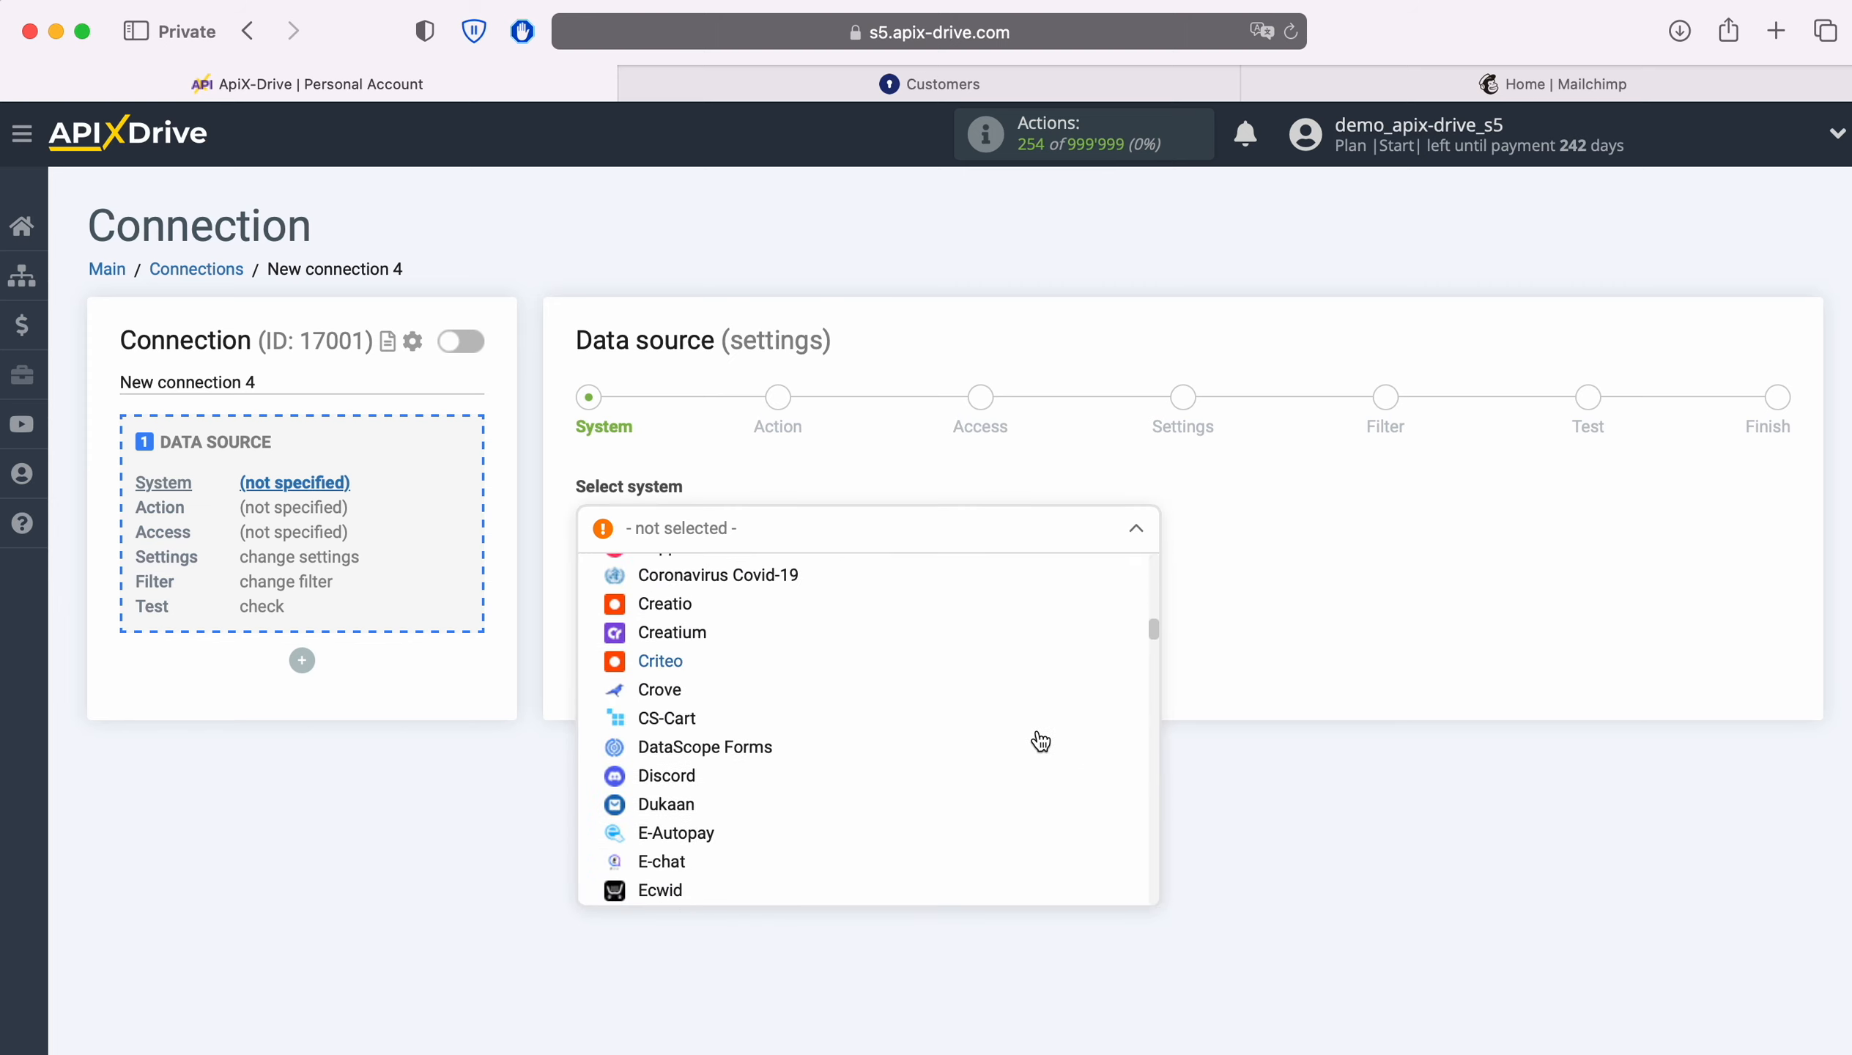
pyautogui.scroll(-15, 1040, 741)
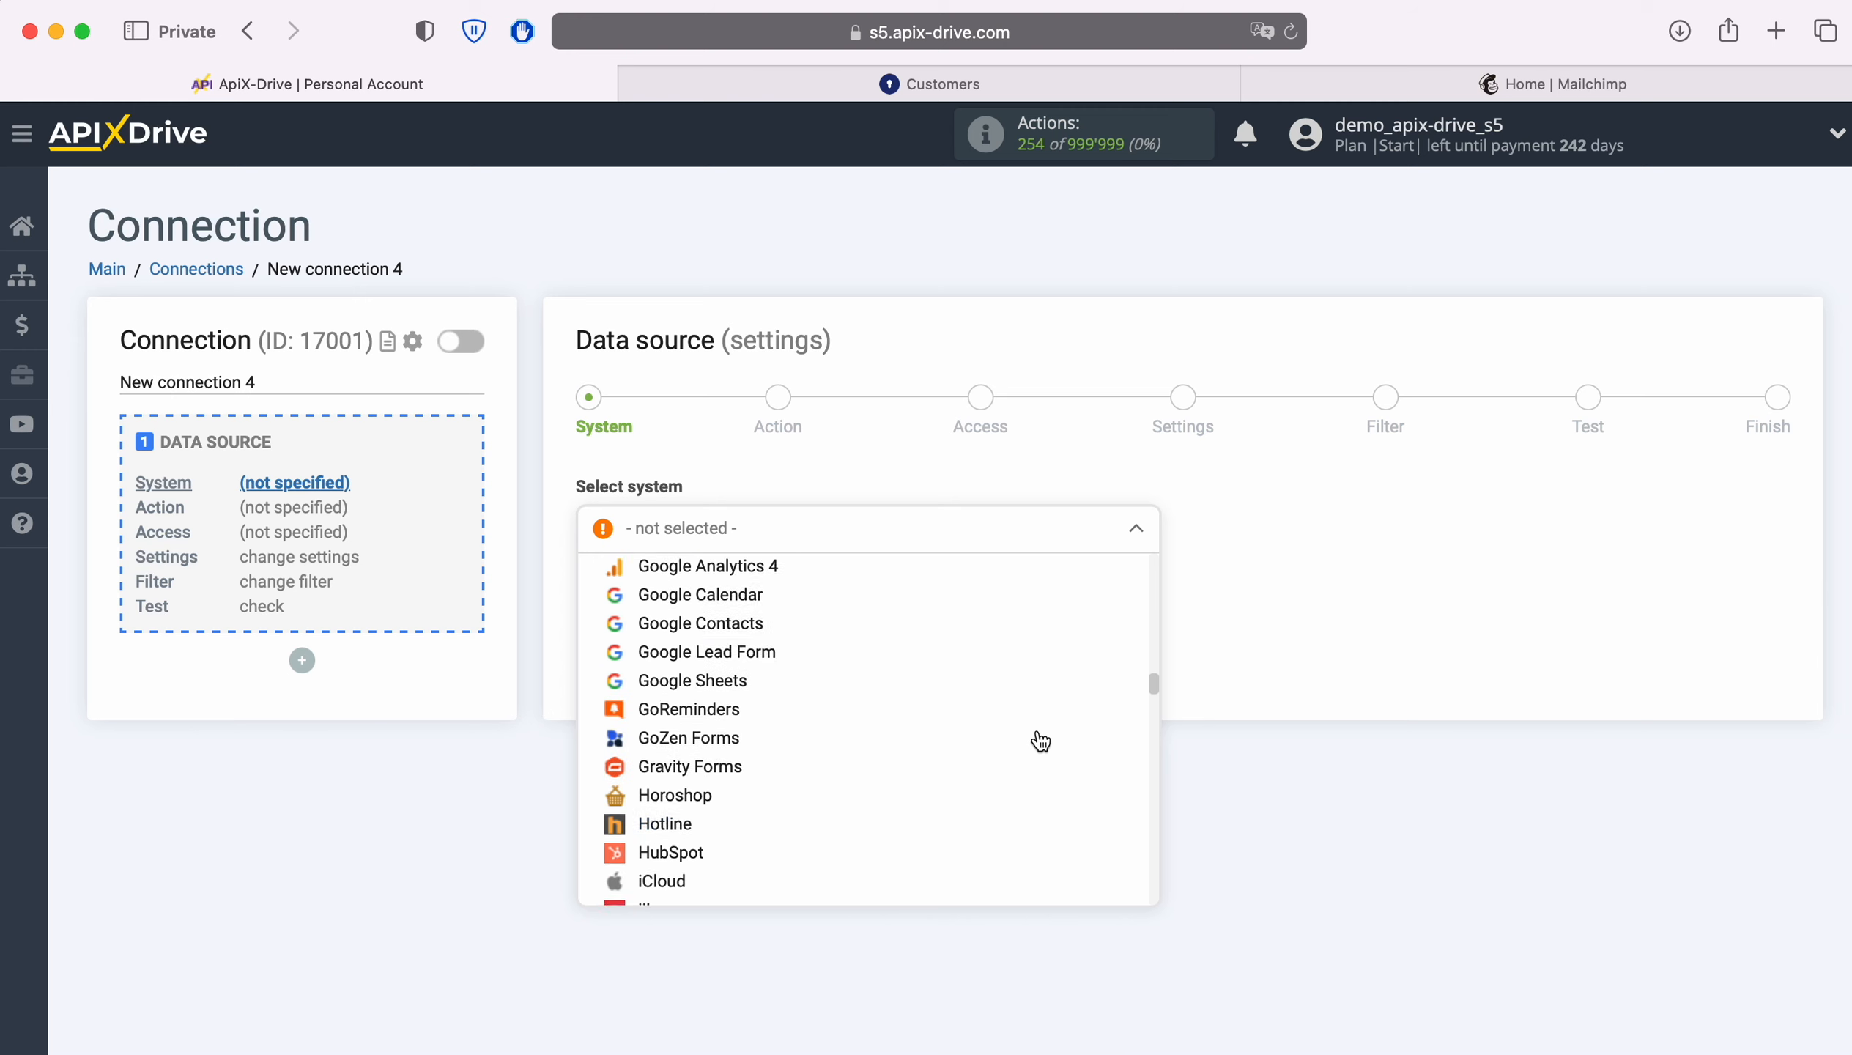
pyautogui.scroll(-10, 1036, 738)
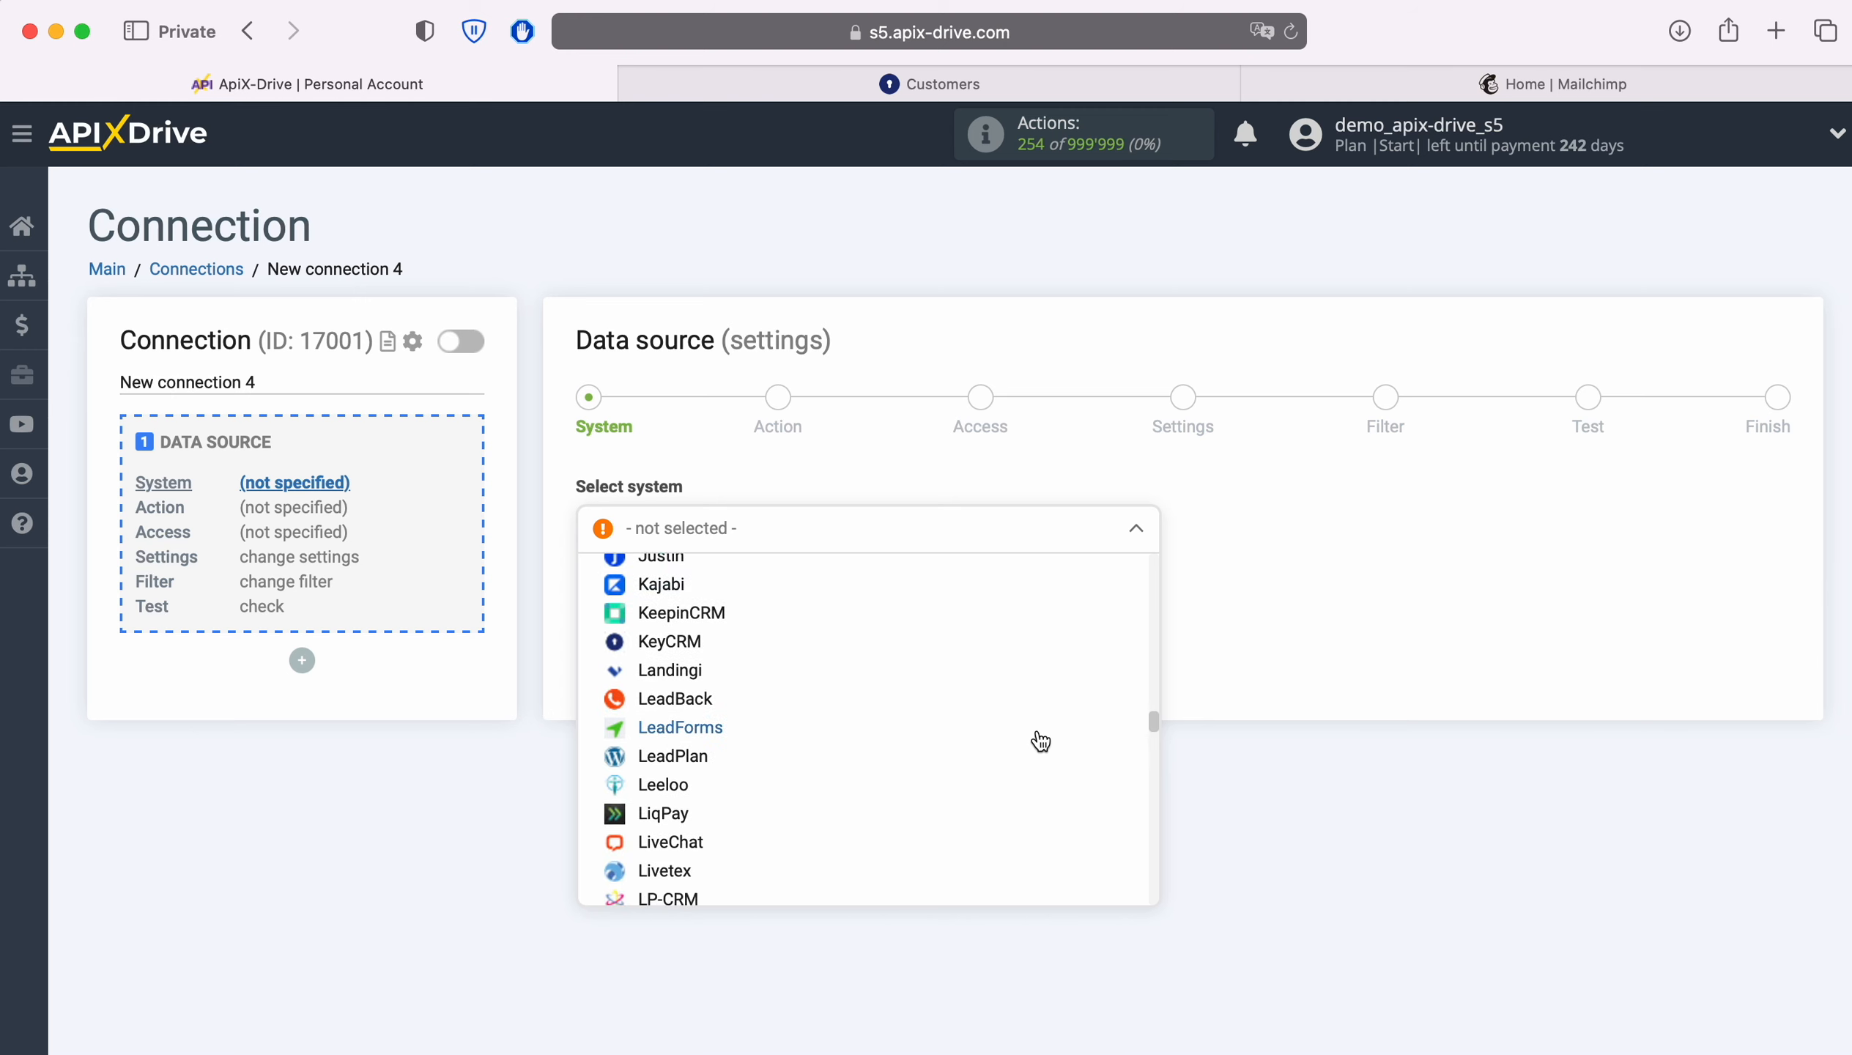
pyautogui.click(647, 641)
pyautogui.click(704, 616)
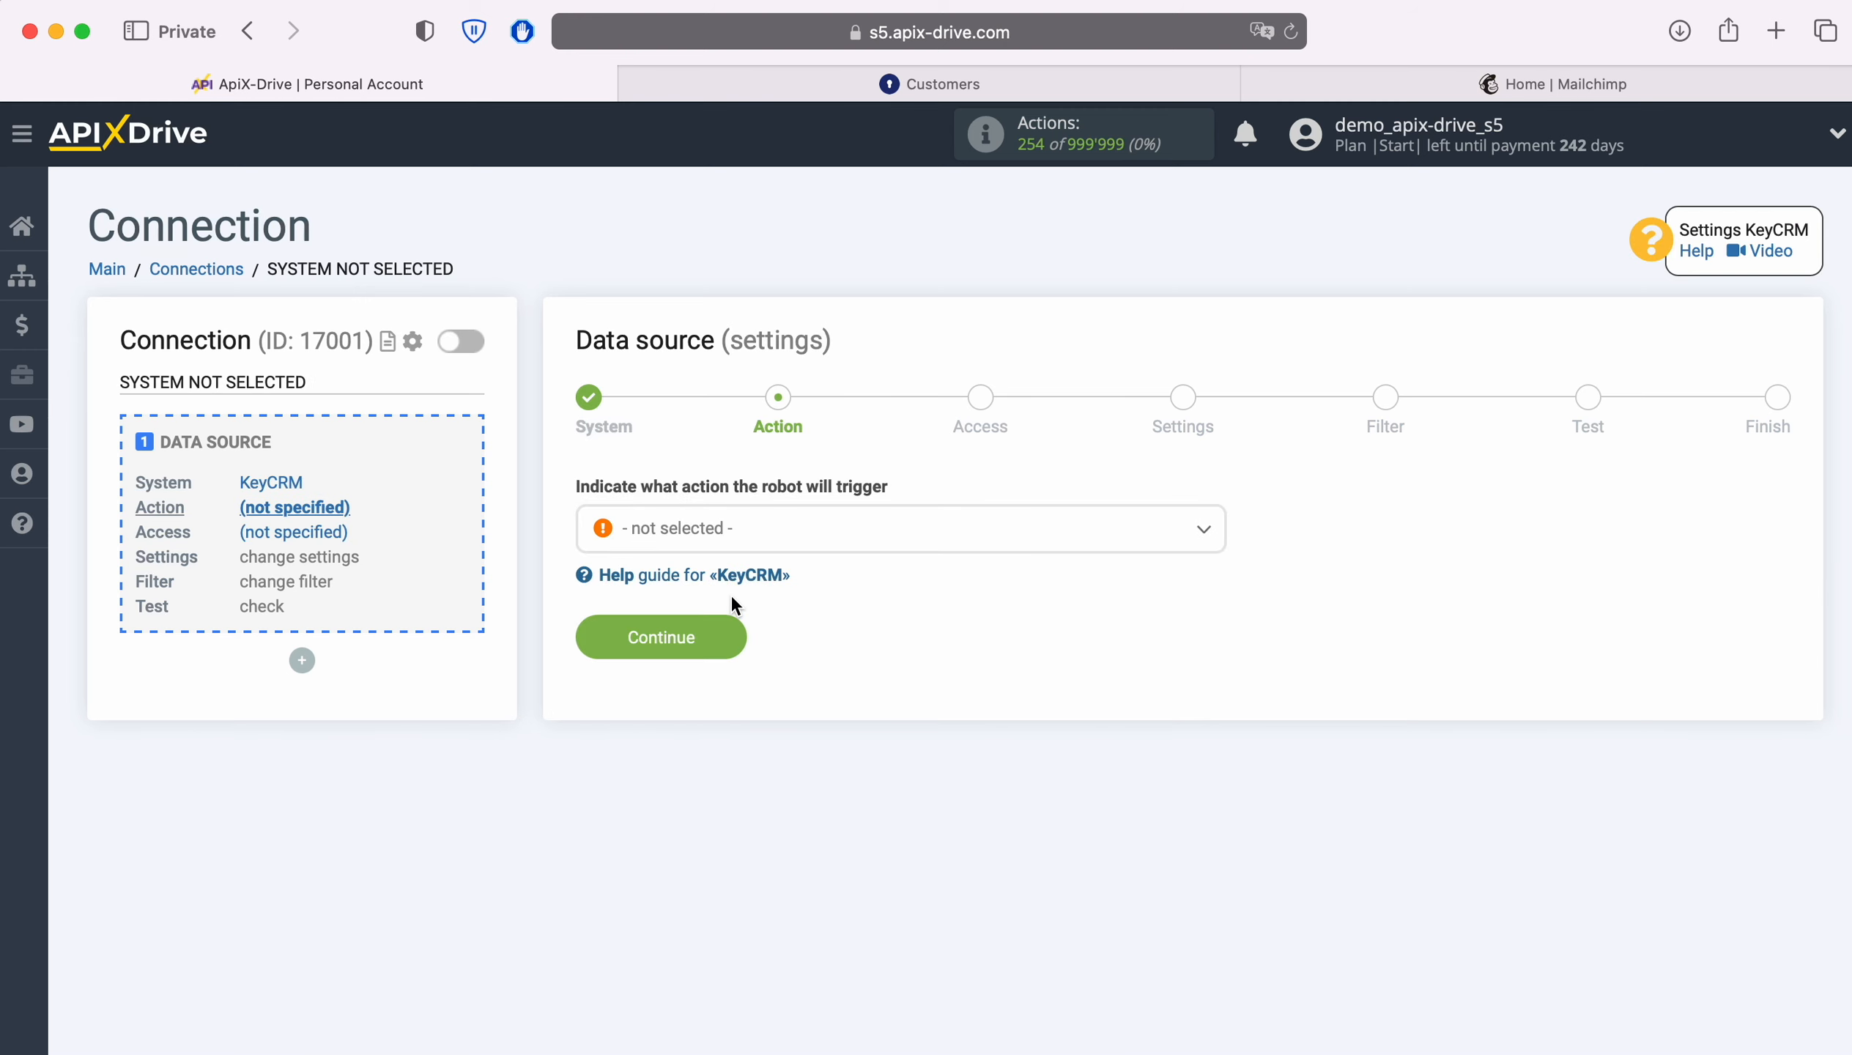
# Set the KeyCRM source action to Get CUSTOMERS (new) and proceed to the access stage.
pyautogui.click(829, 542)
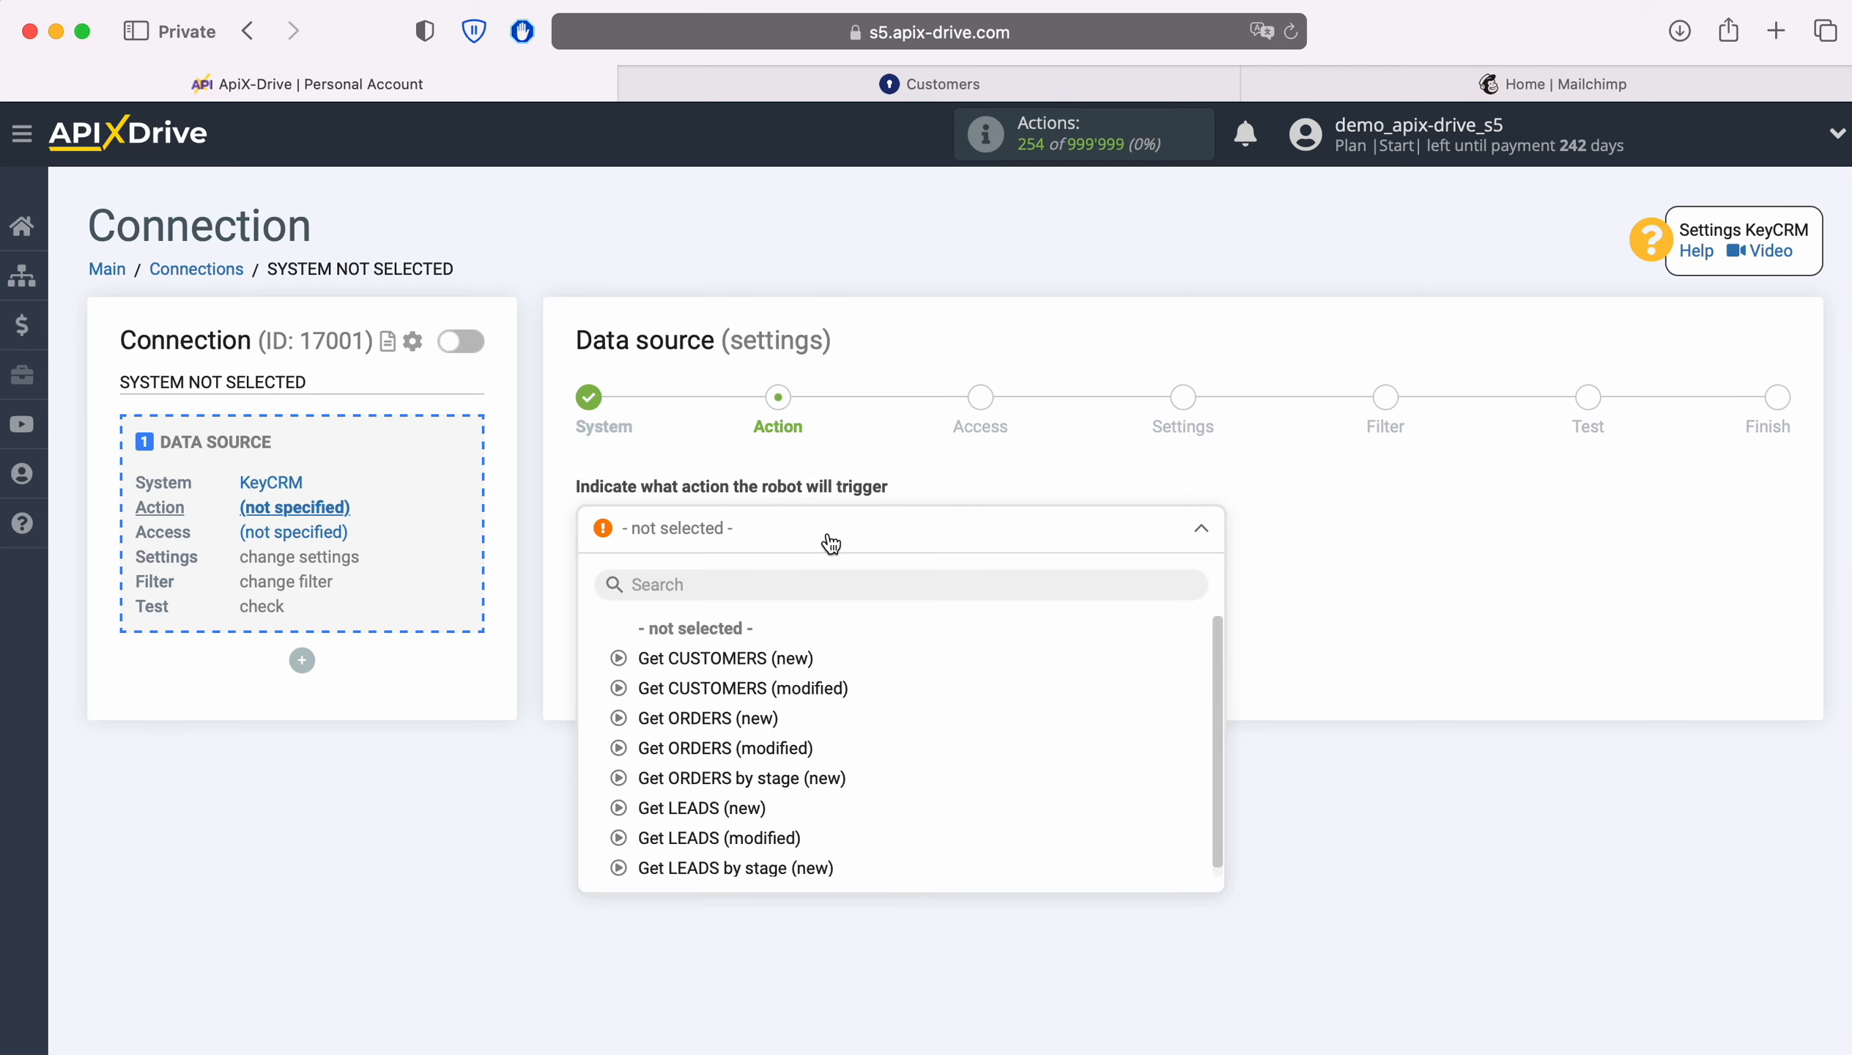
pyautogui.click(763, 655)
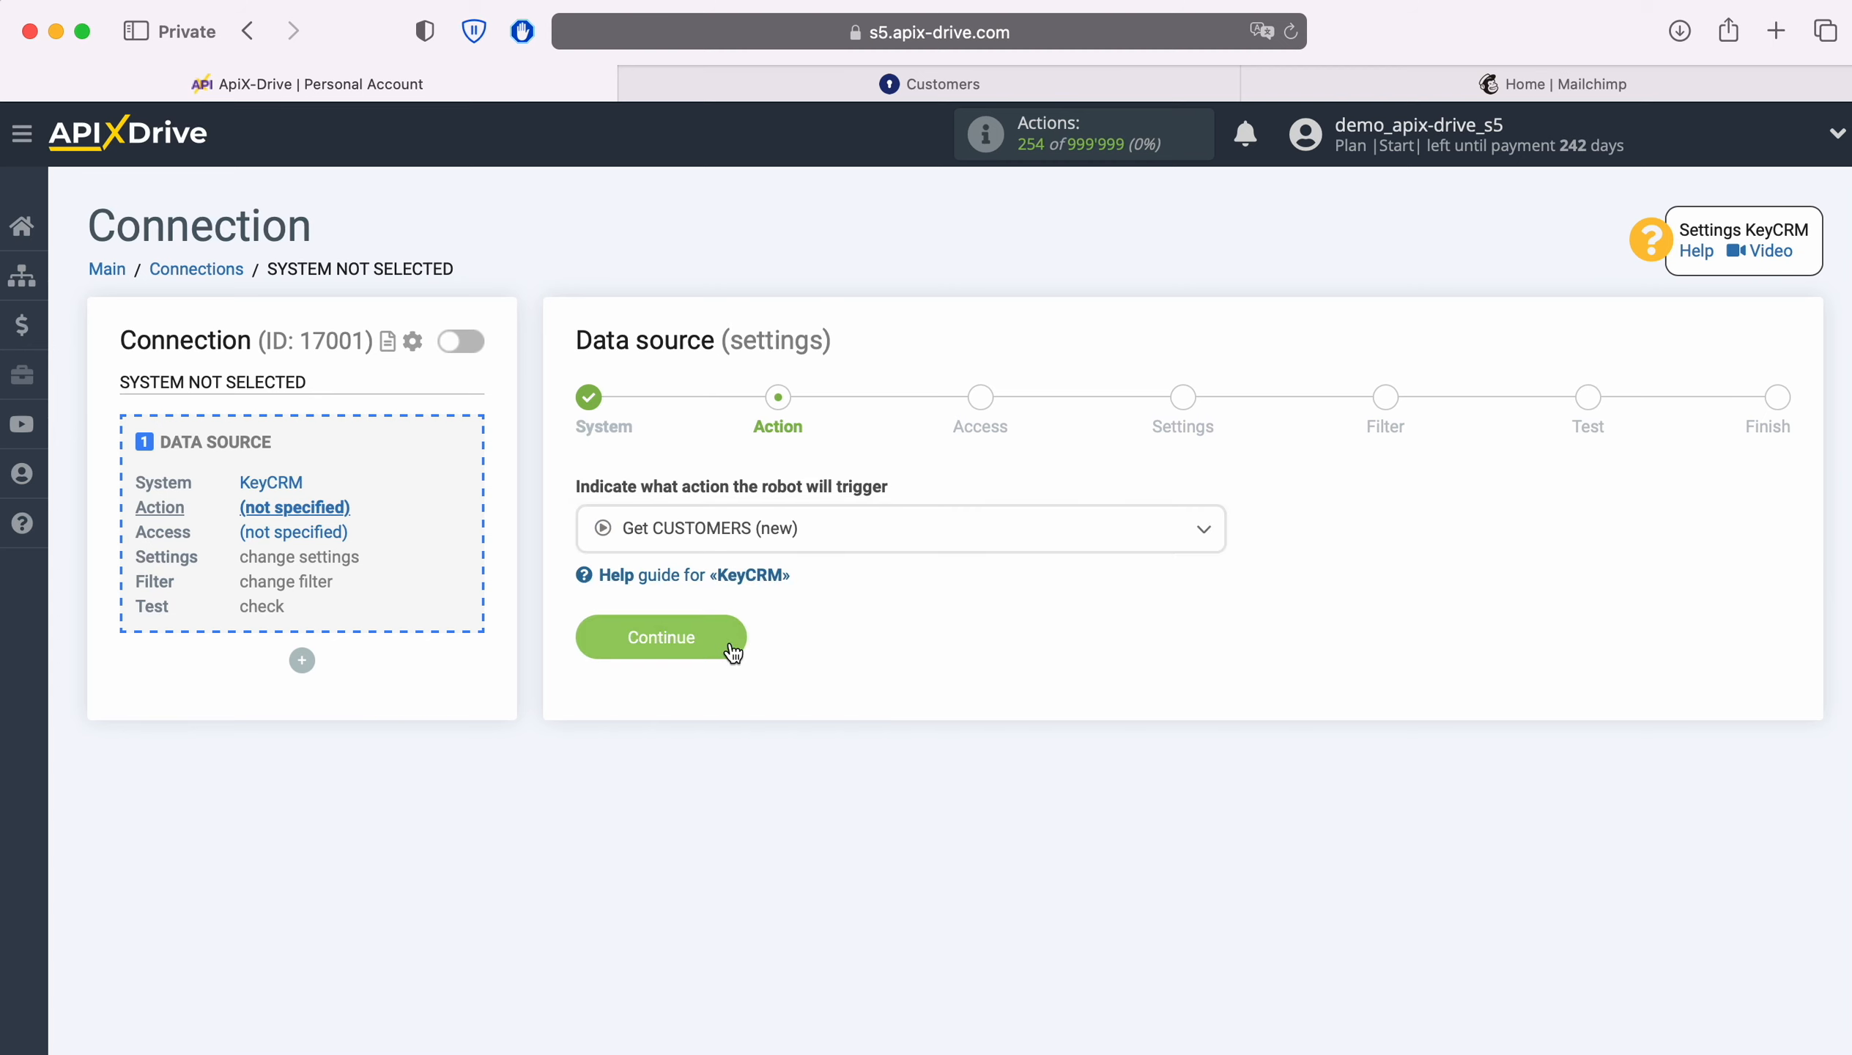
pyautogui.click(732, 651)
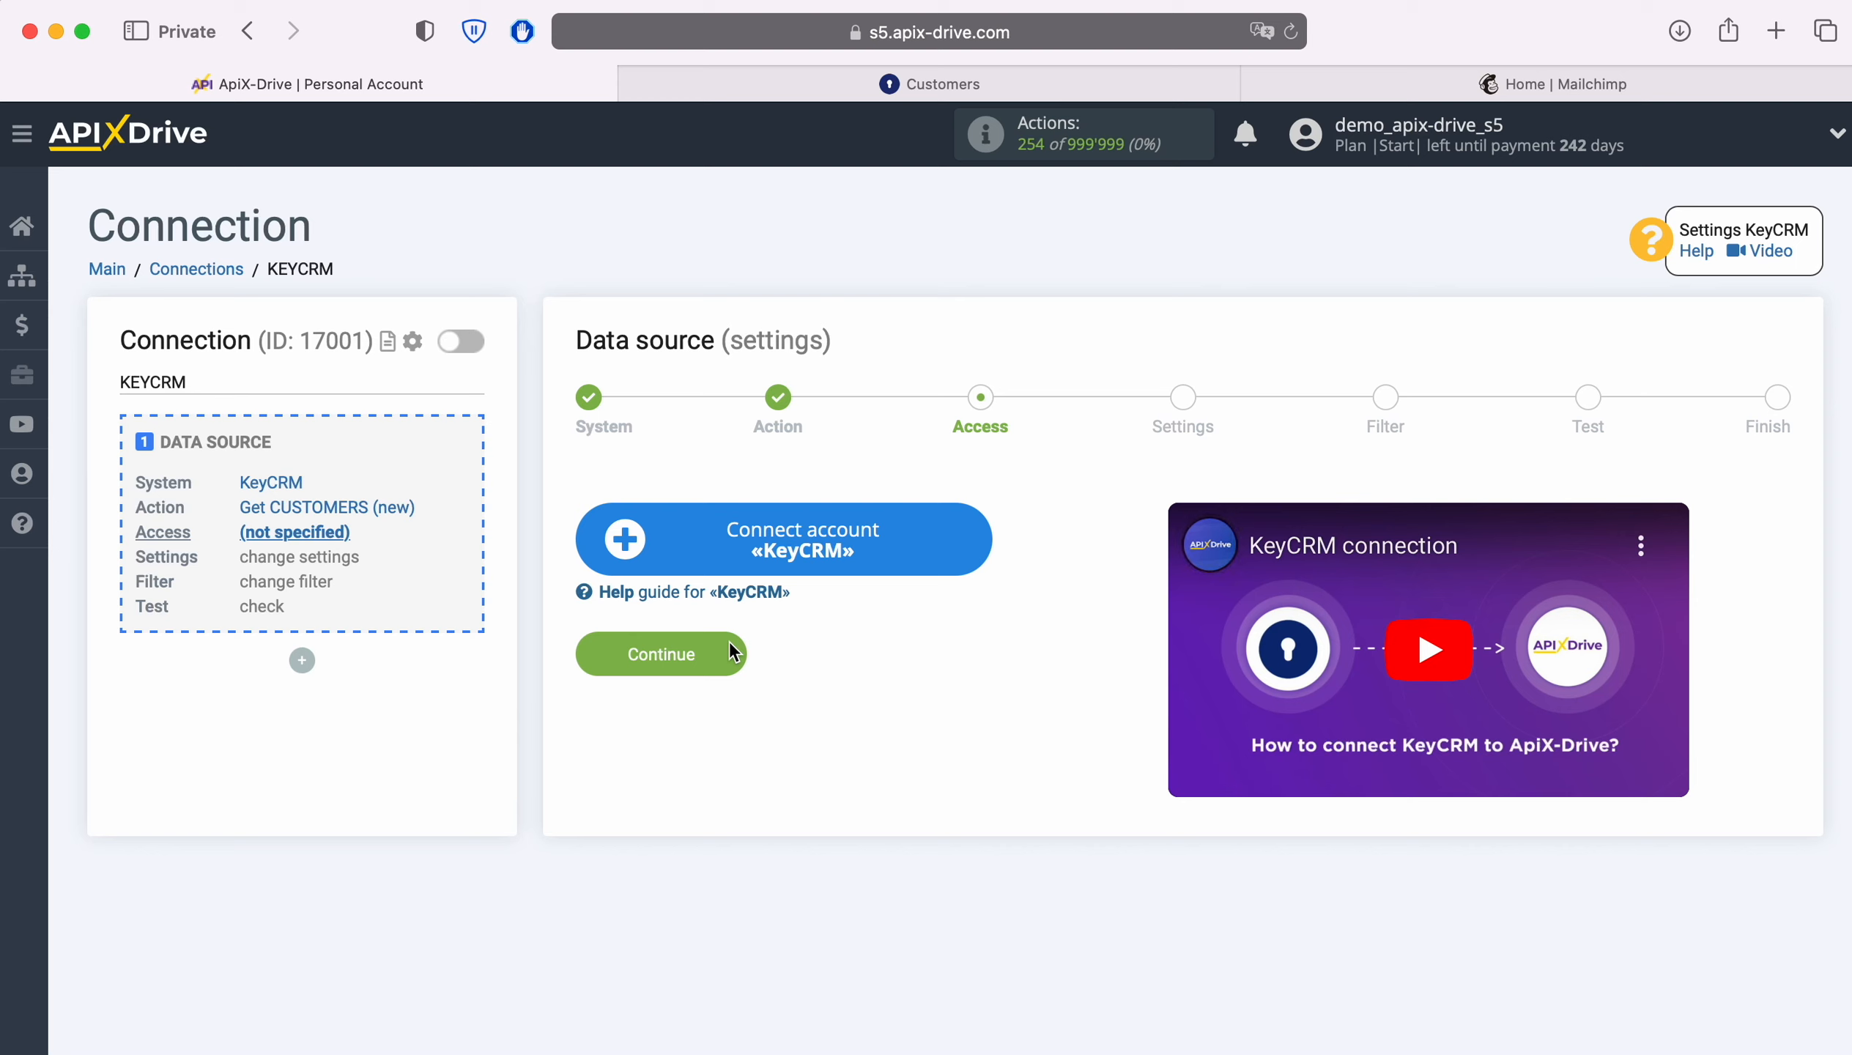
# Start connecting a KeyCRM account, then switch to KeyCRM and copy the API key from its general settings.
pyautogui.click(977, 539)
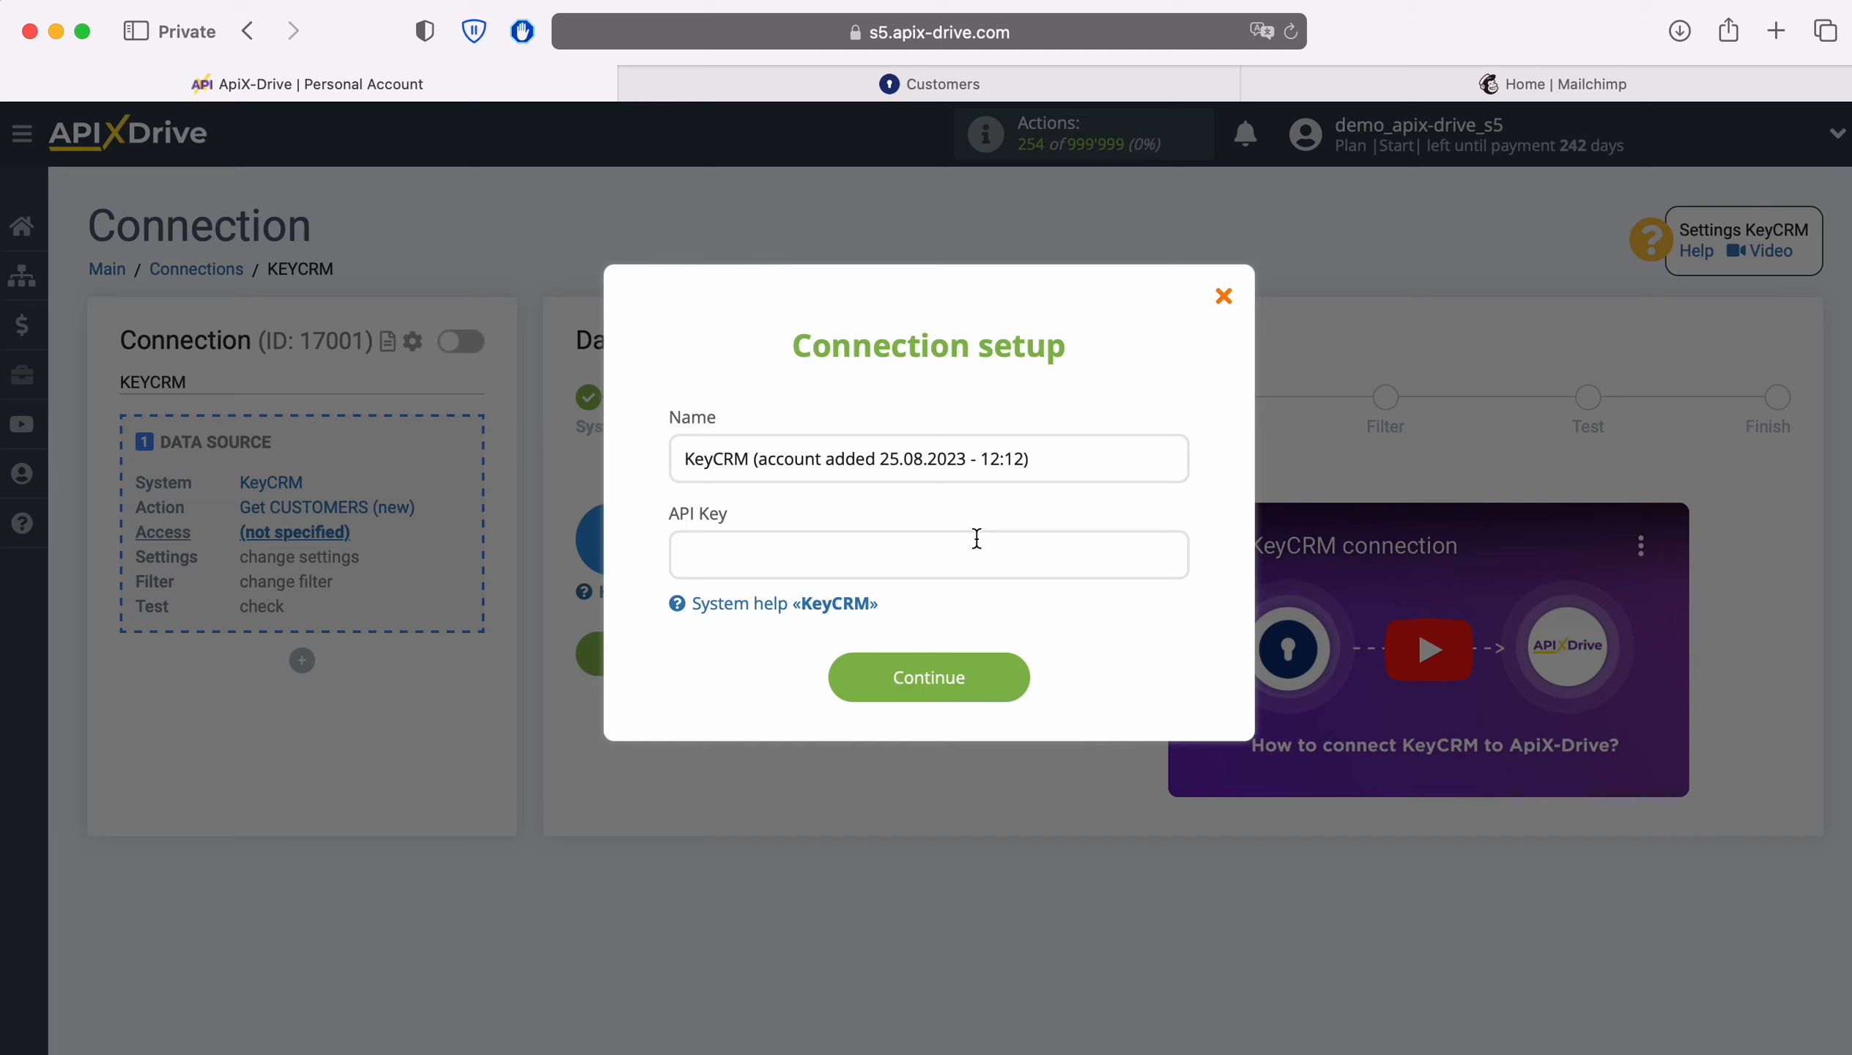
pyautogui.click(876, 83)
pyautogui.moveTo(66, 849)
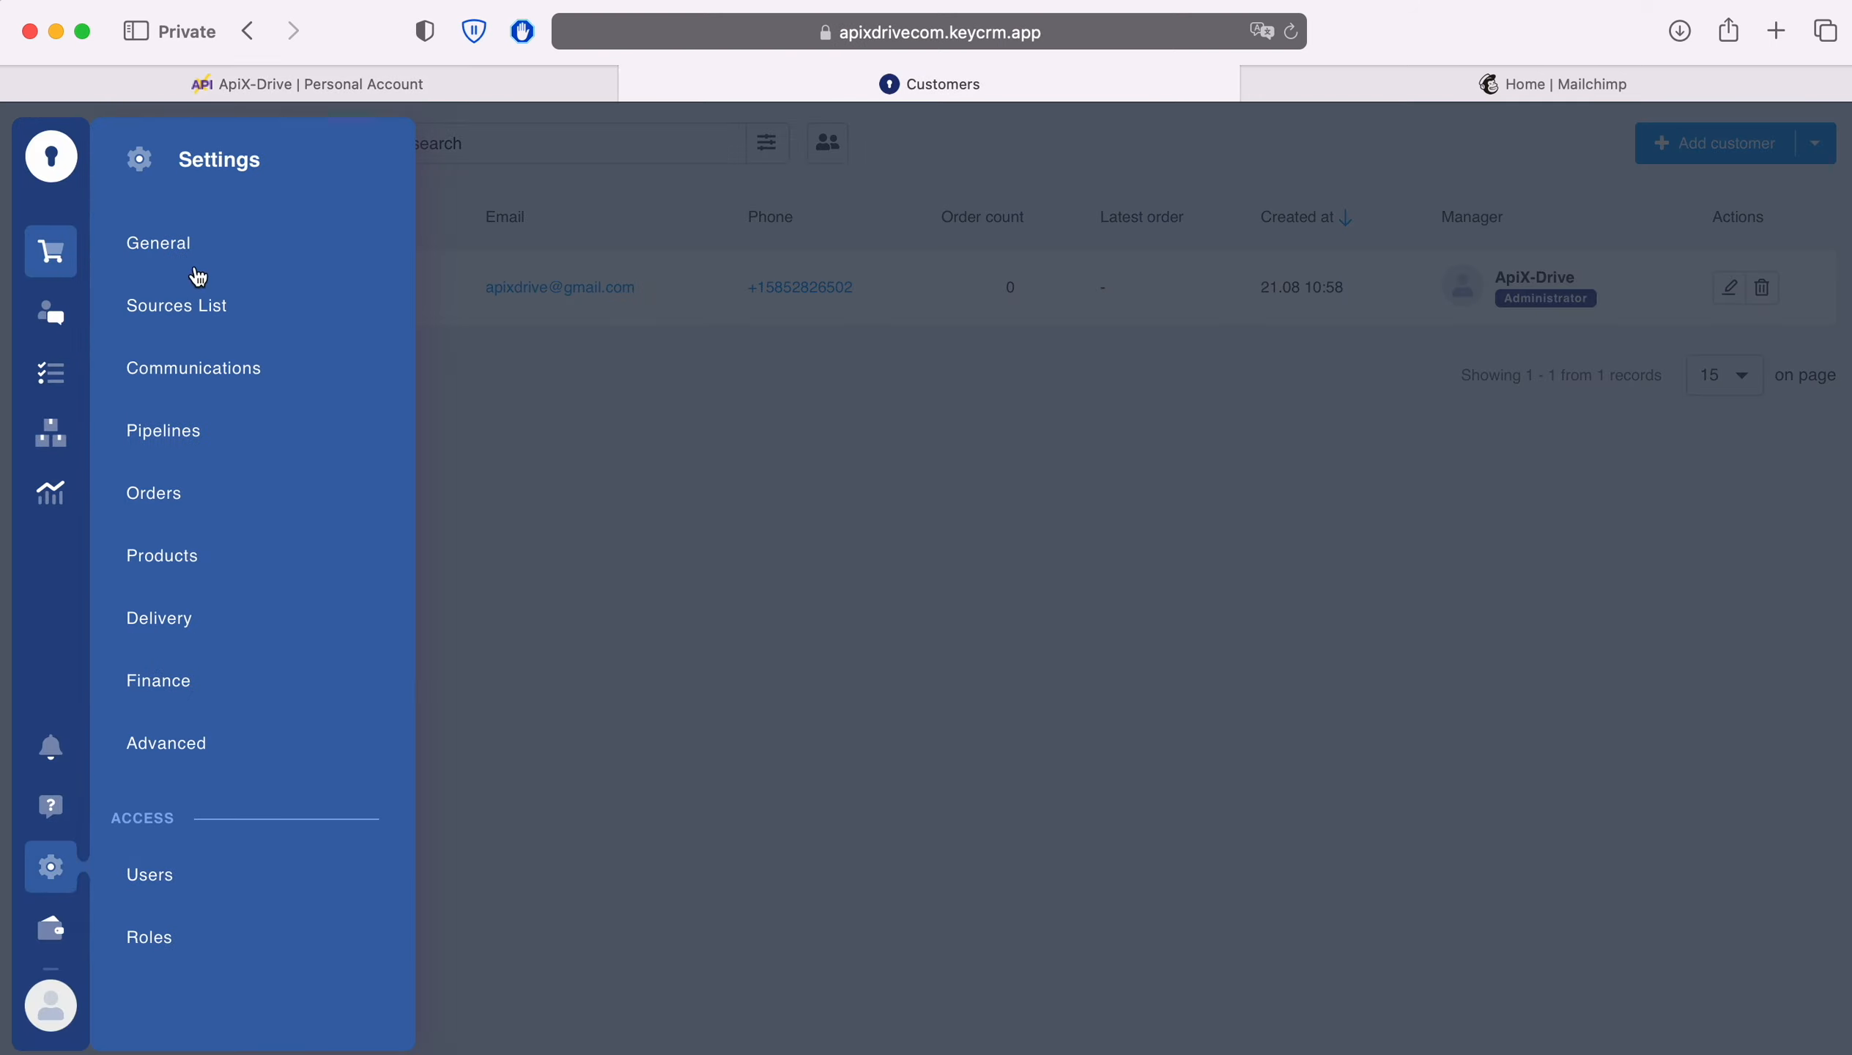
pyautogui.click(166, 244)
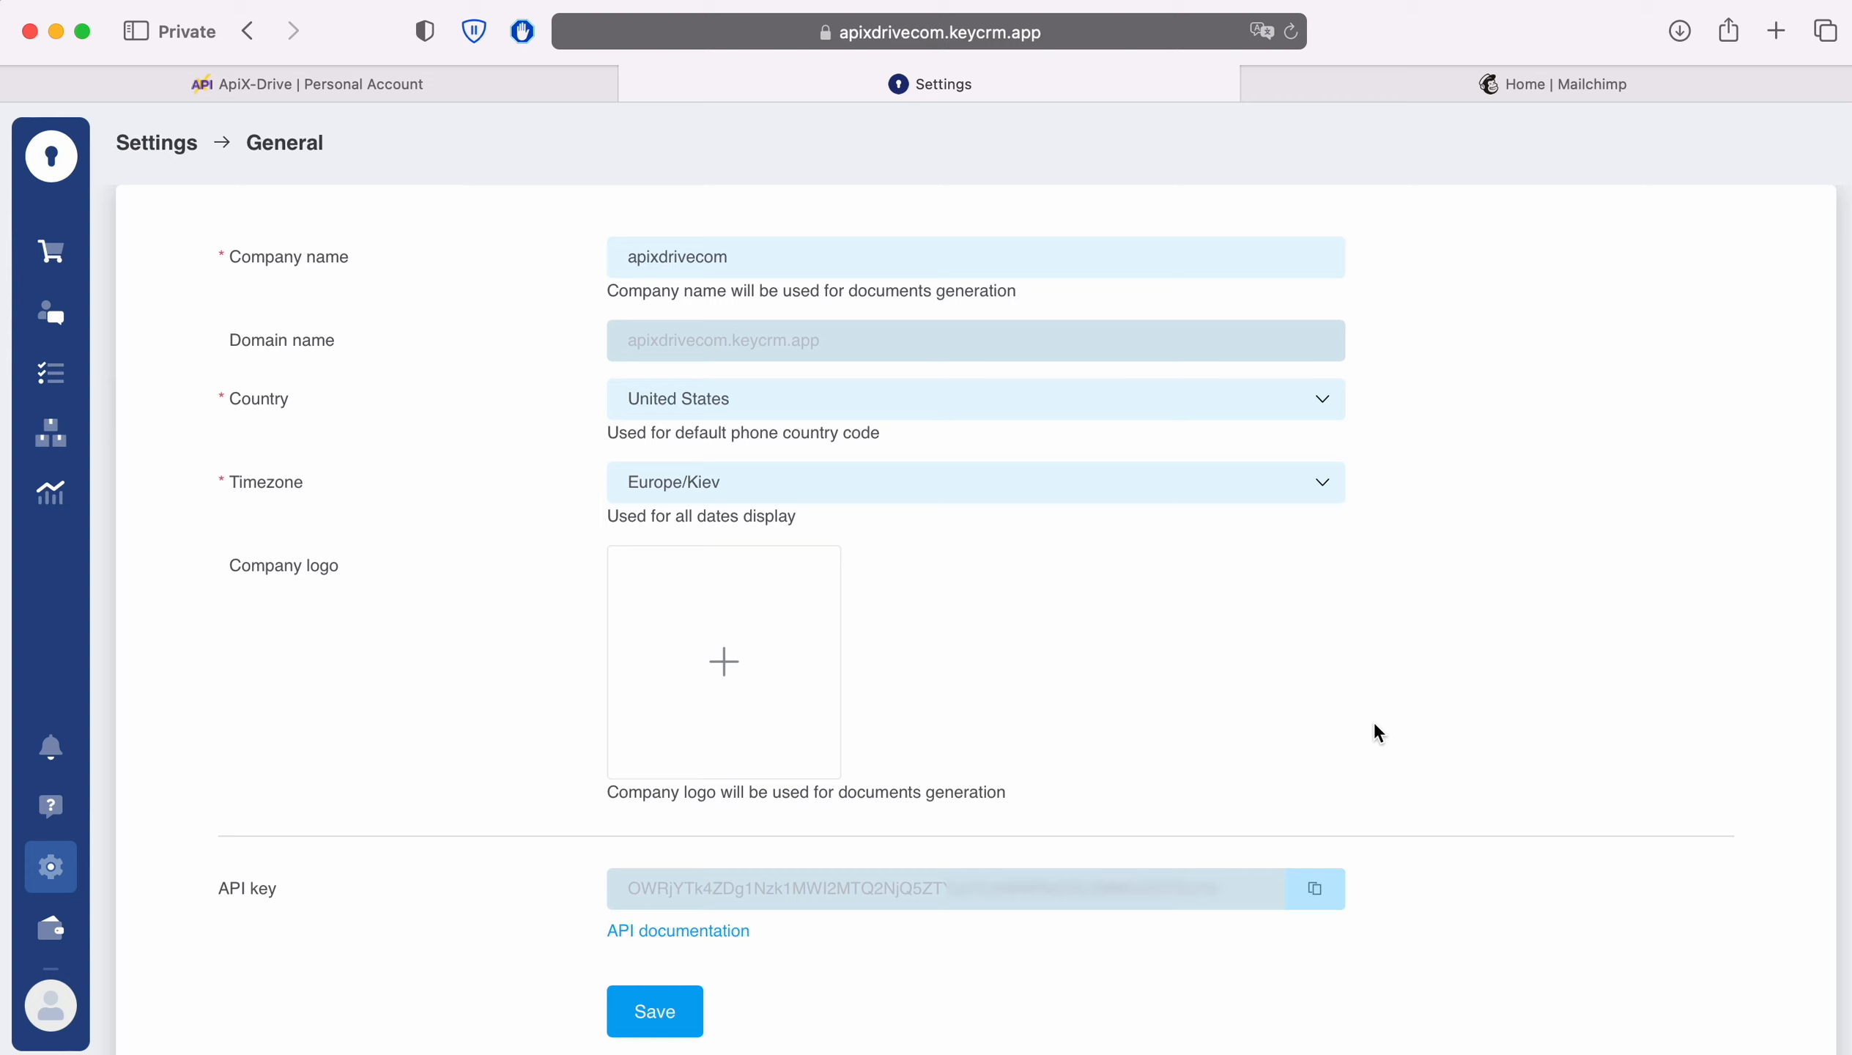
pyautogui.click(1315, 888)
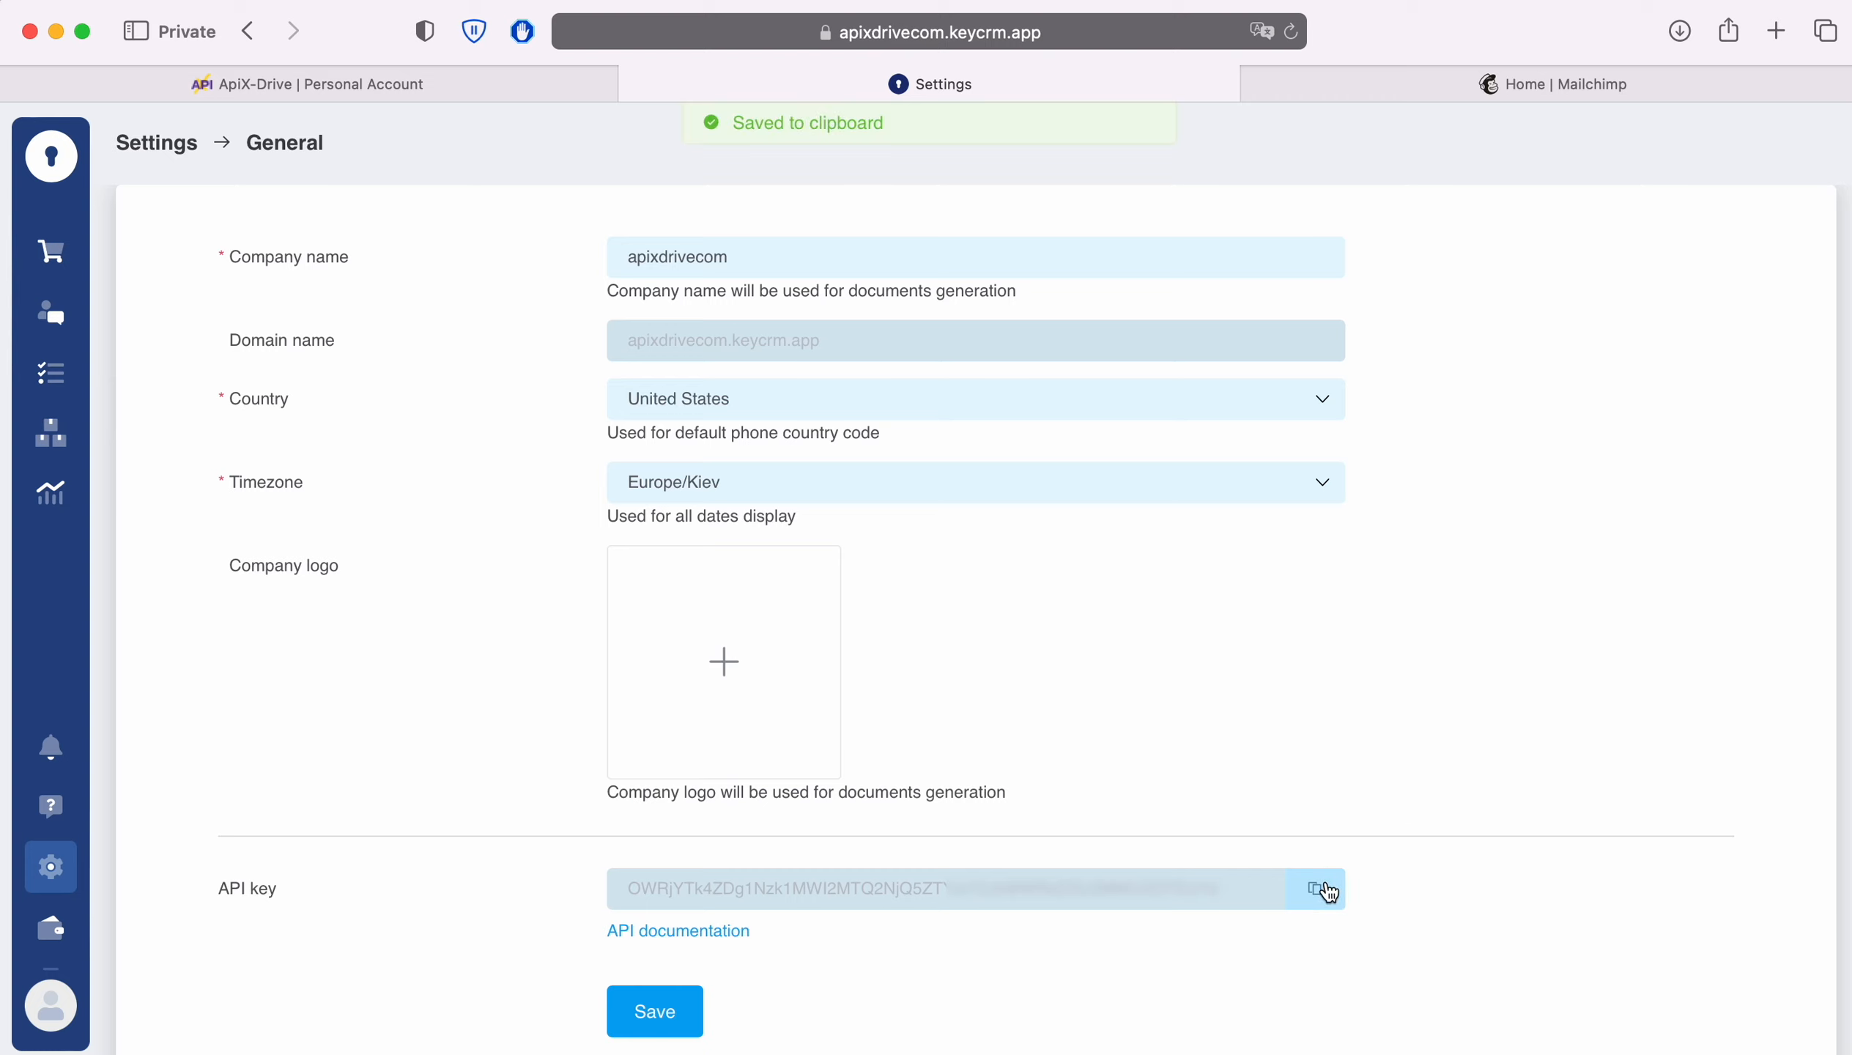
# Return to ApiX-Drive, paste the API key into the KeyCRM connection setup and save the account.
pyautogui.click(482, 262)
pyautogui.click(433, 79)
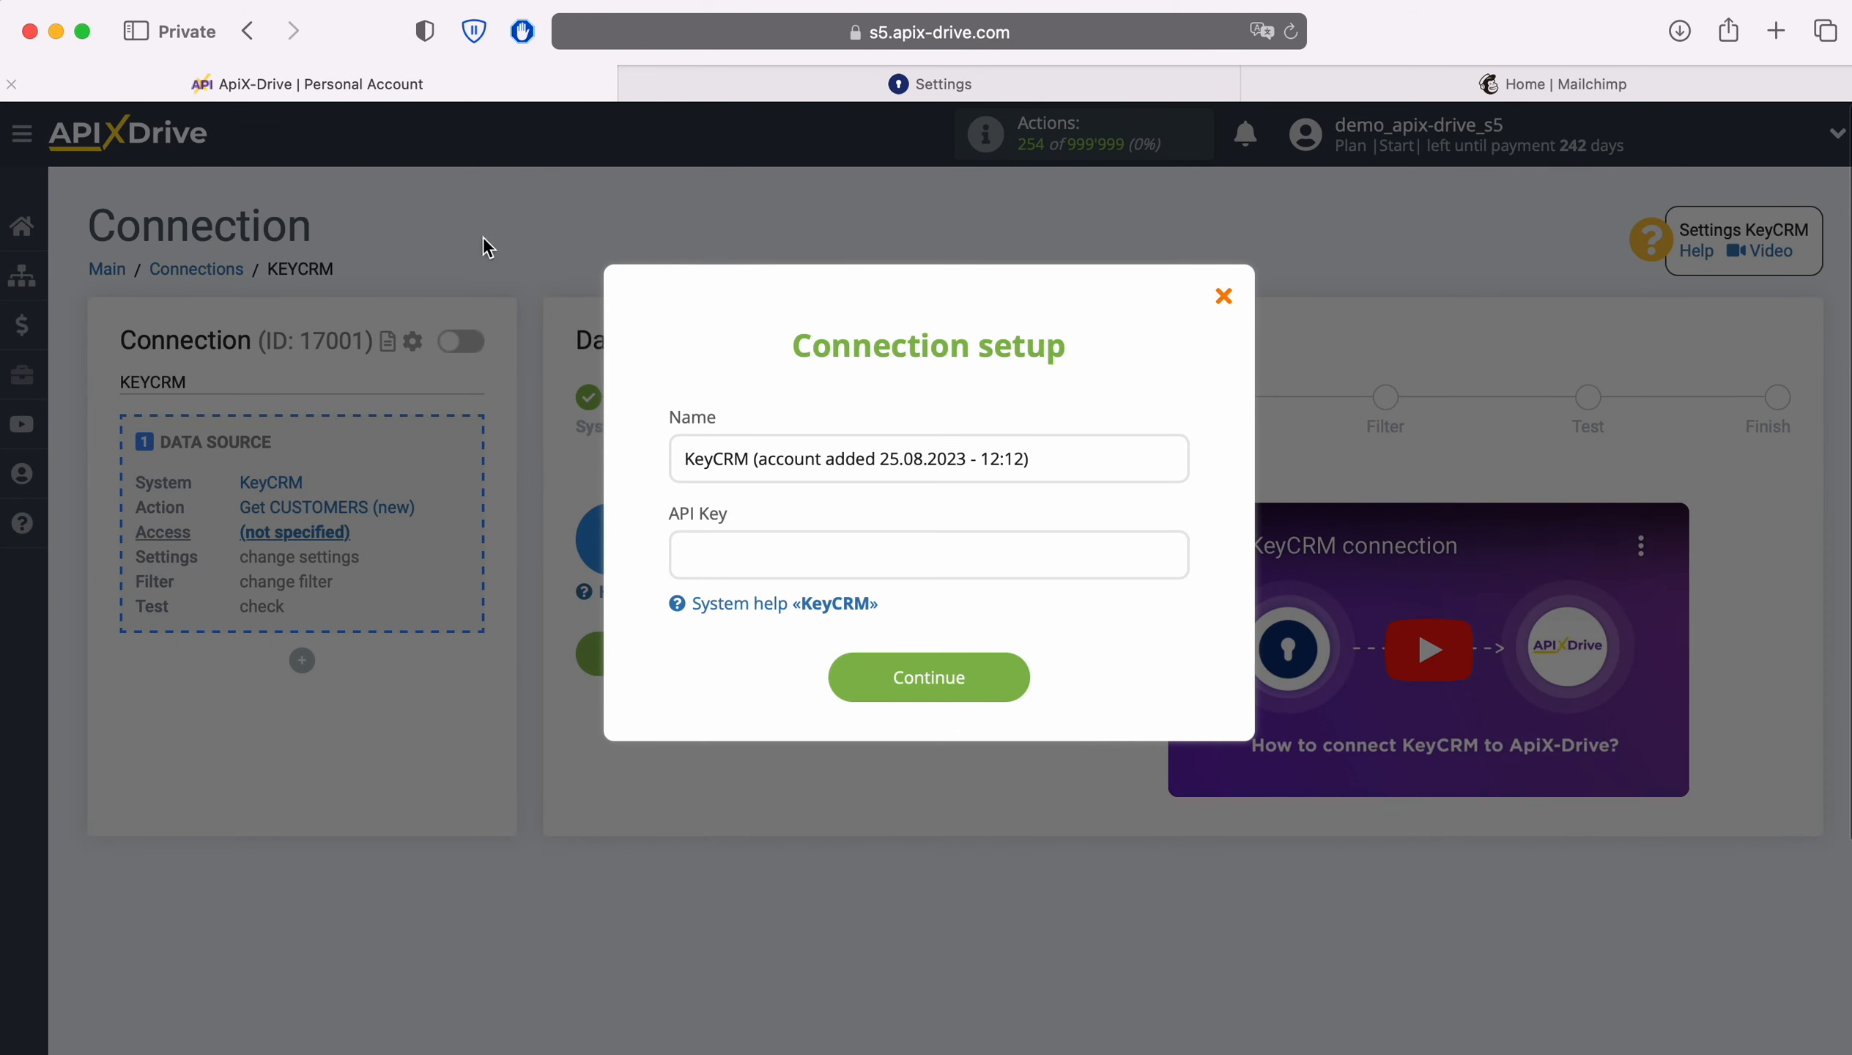
pyautogui.rightClick(740, 562)
pyautogui.click(798, 636)
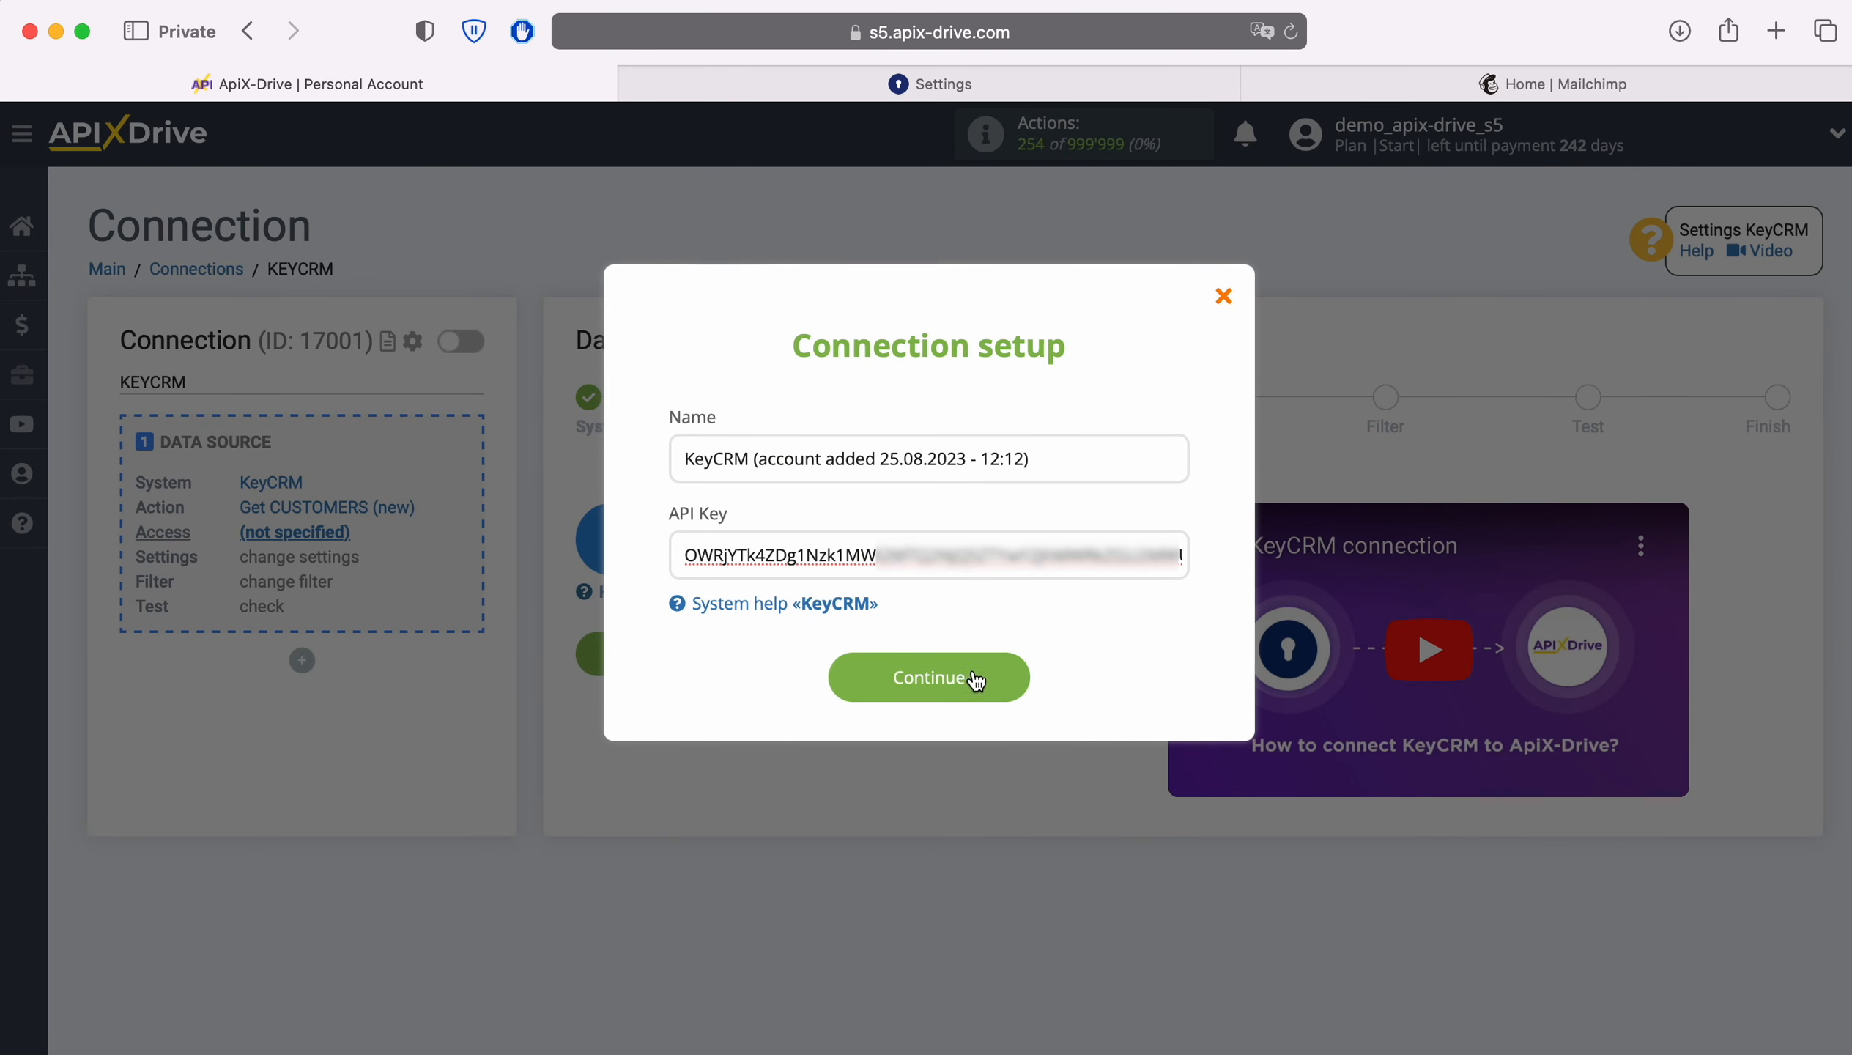
pyautogui.click(1011, 675)
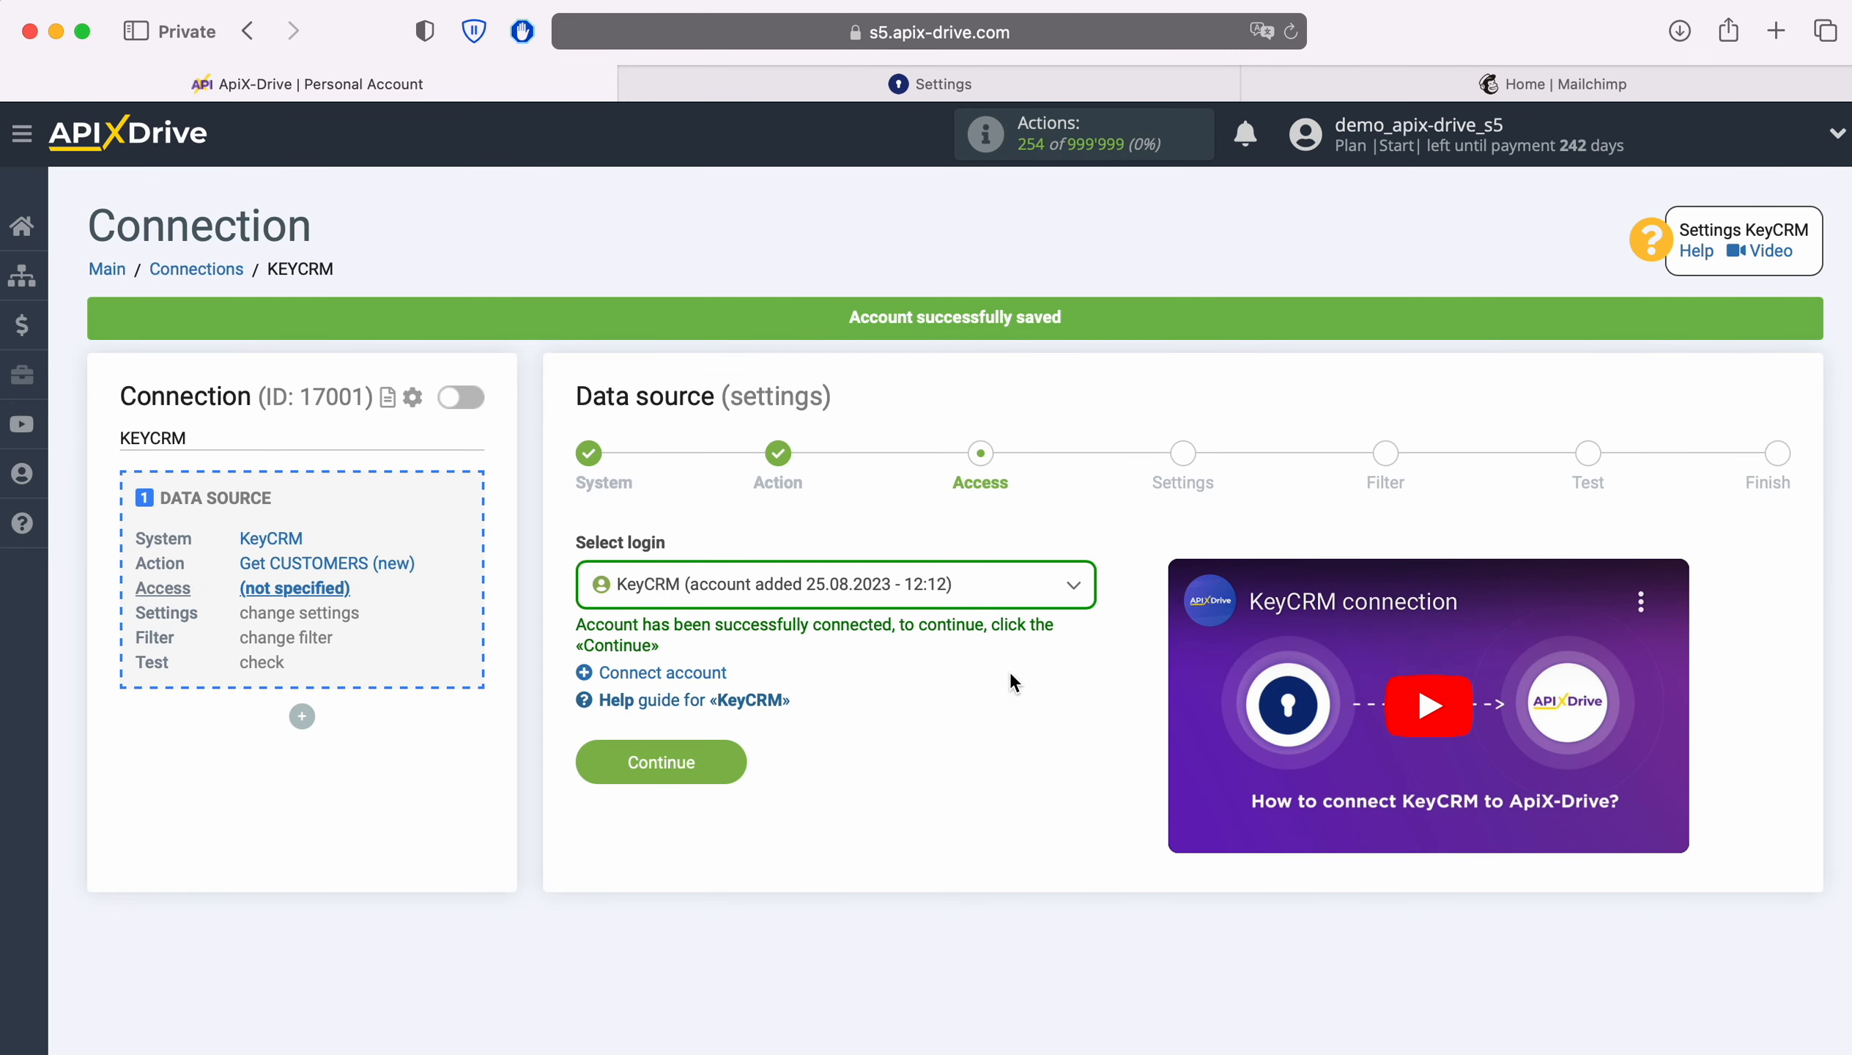
# Choose the newly connected KeyCRM account as the source login and proceed to the settings stage.
pyautogui.click(993, 593)
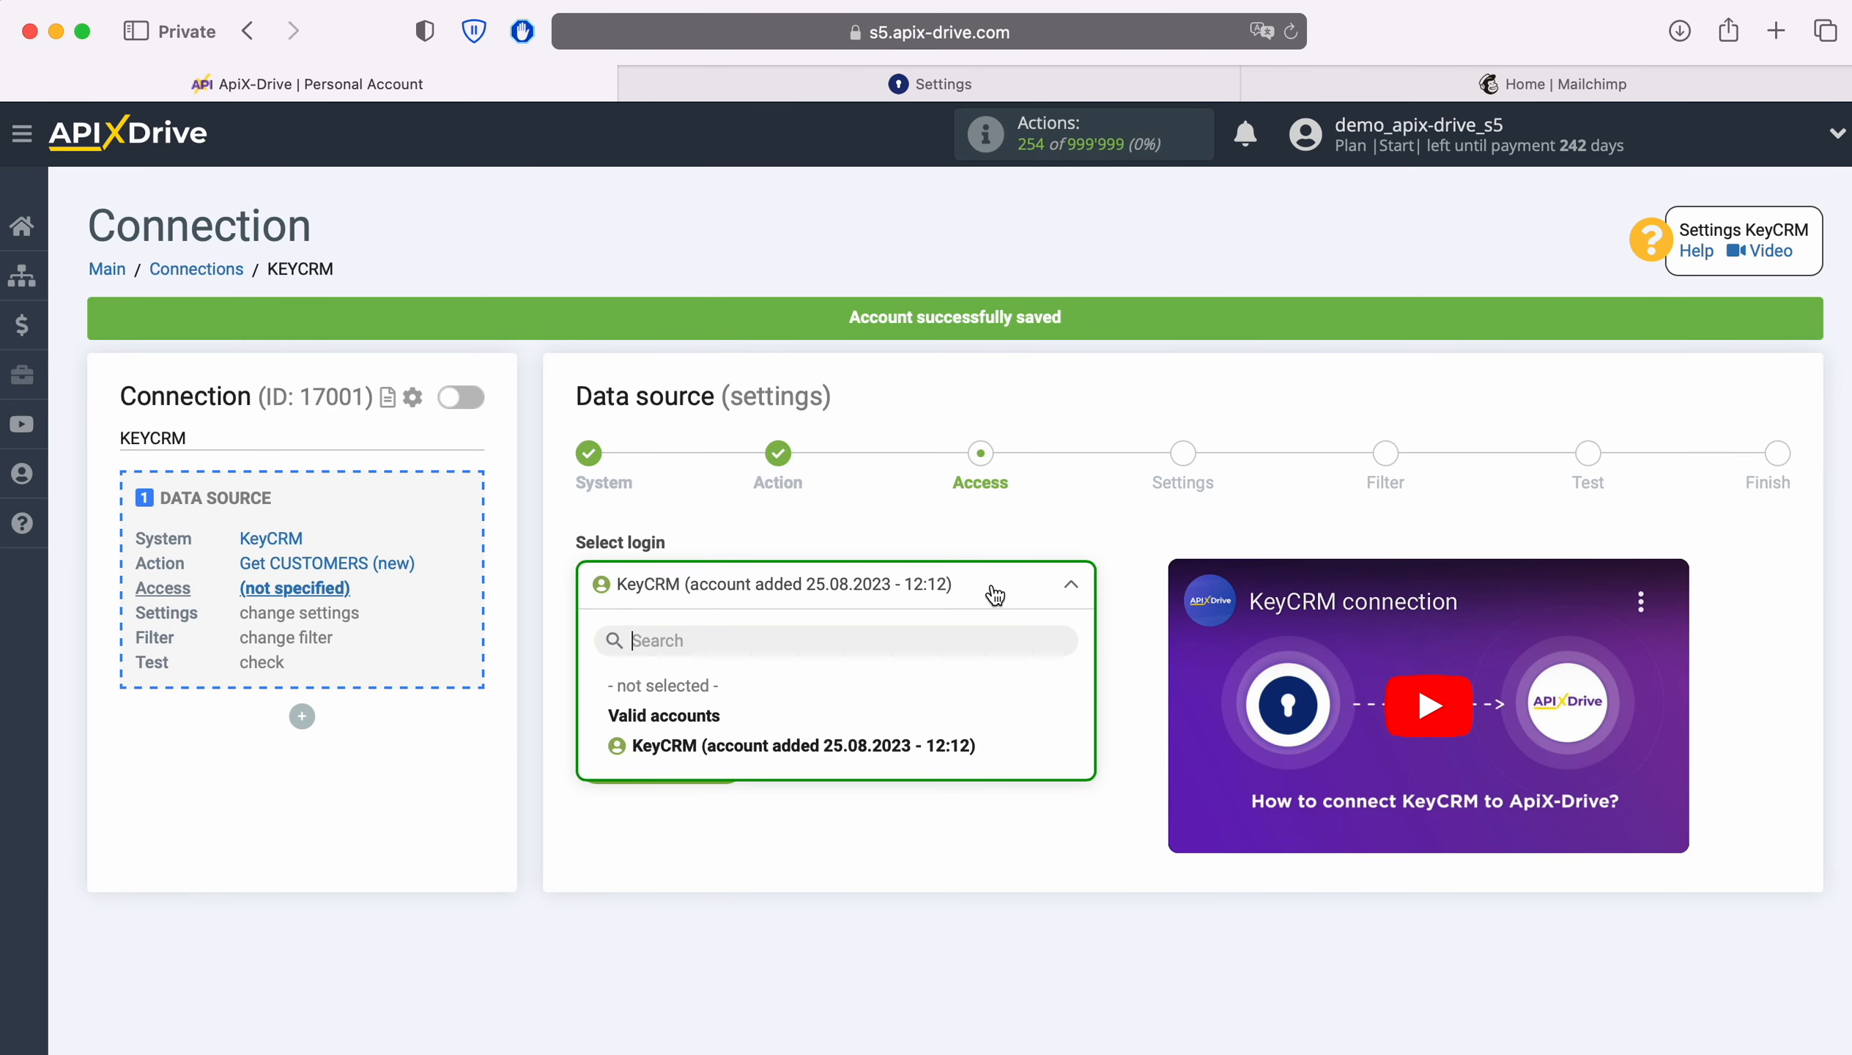
pyautogui.click(959, 744)
pyautogui.click(734, 761)
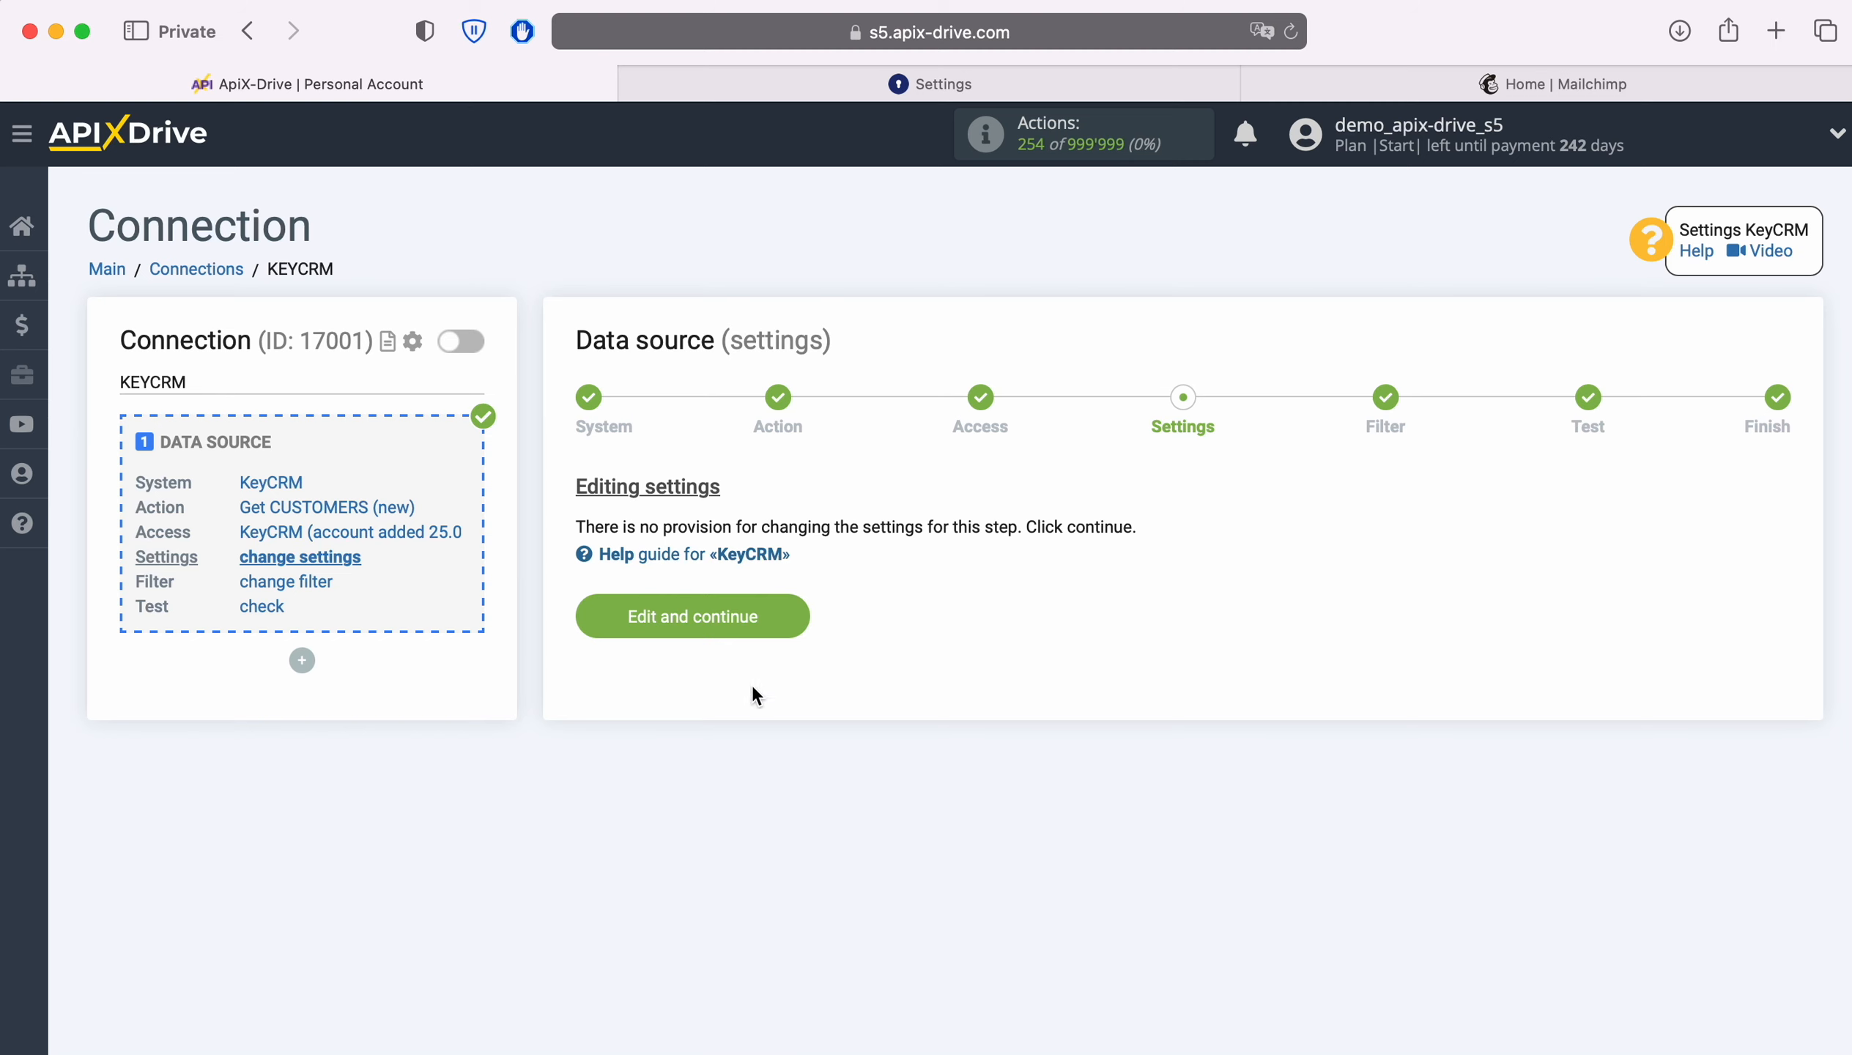
# Finish the data source setup with default settings and no filter, reviewing the KeyCRM test data.
pyautogui.click(780, 619)
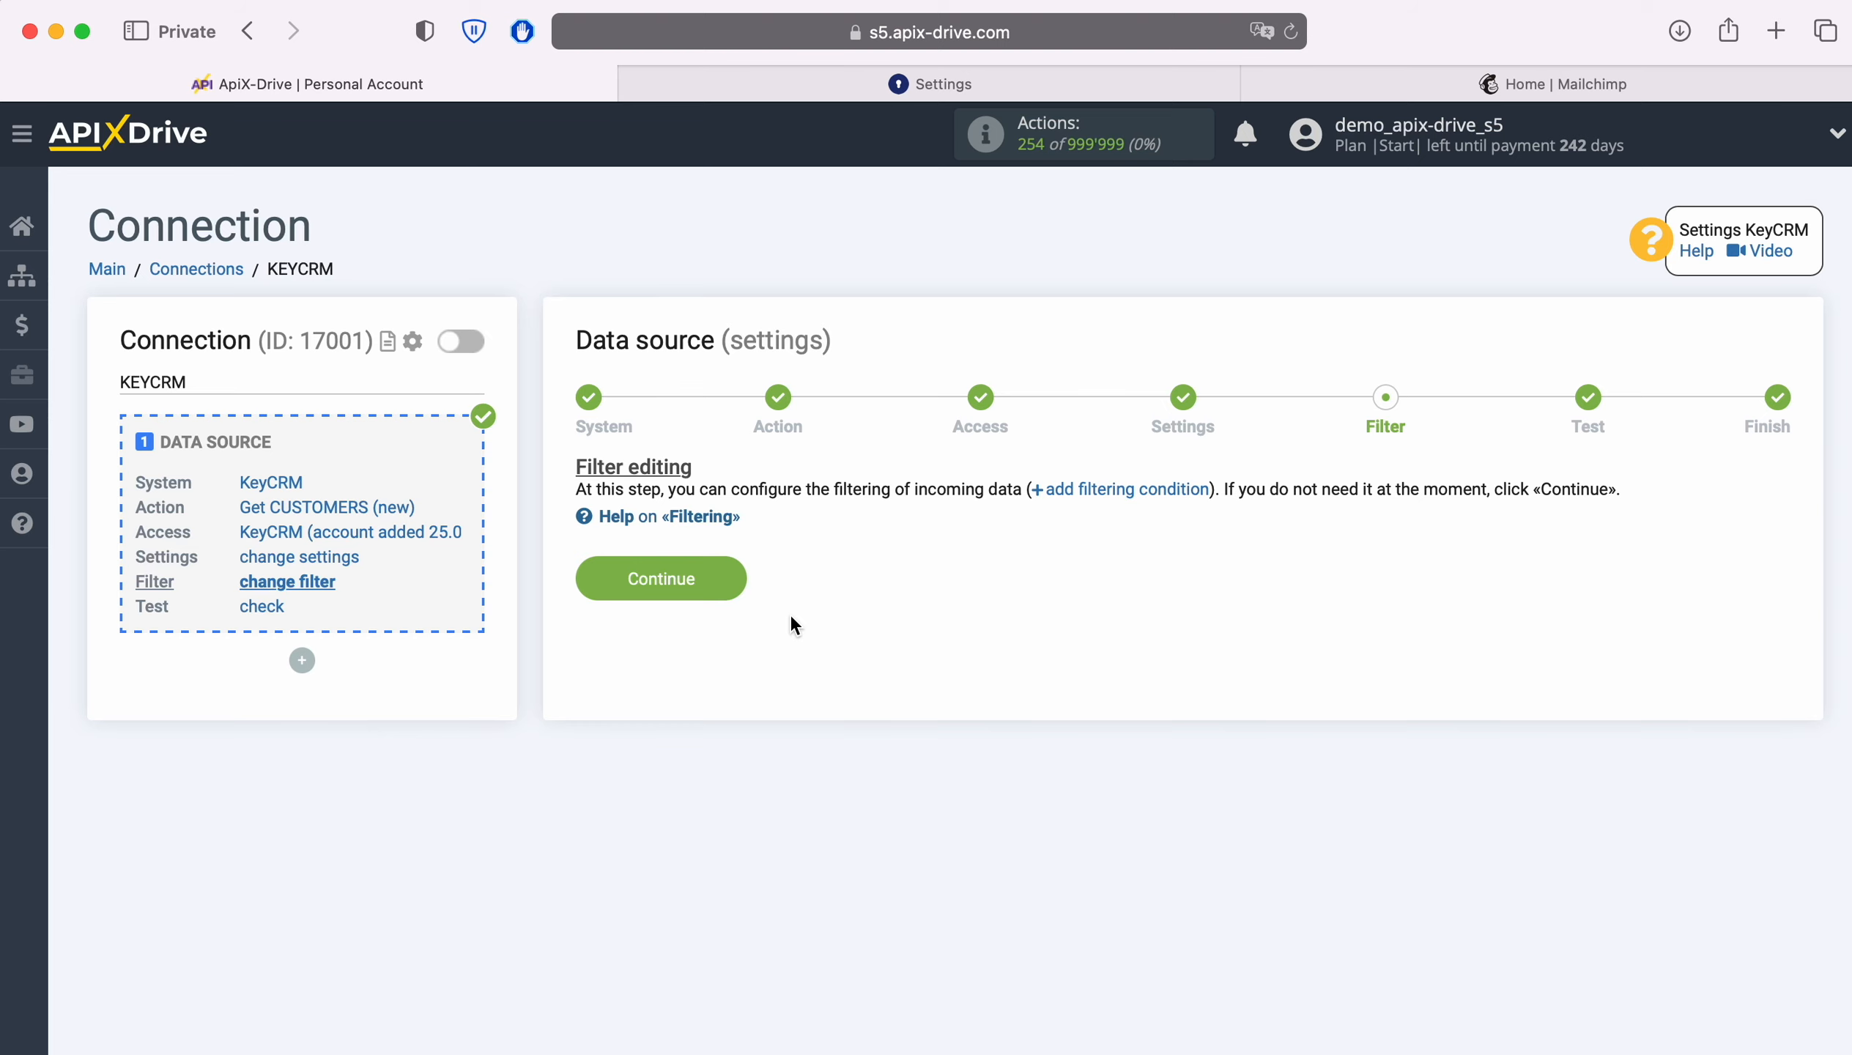
pyautogui.click(735, 578)
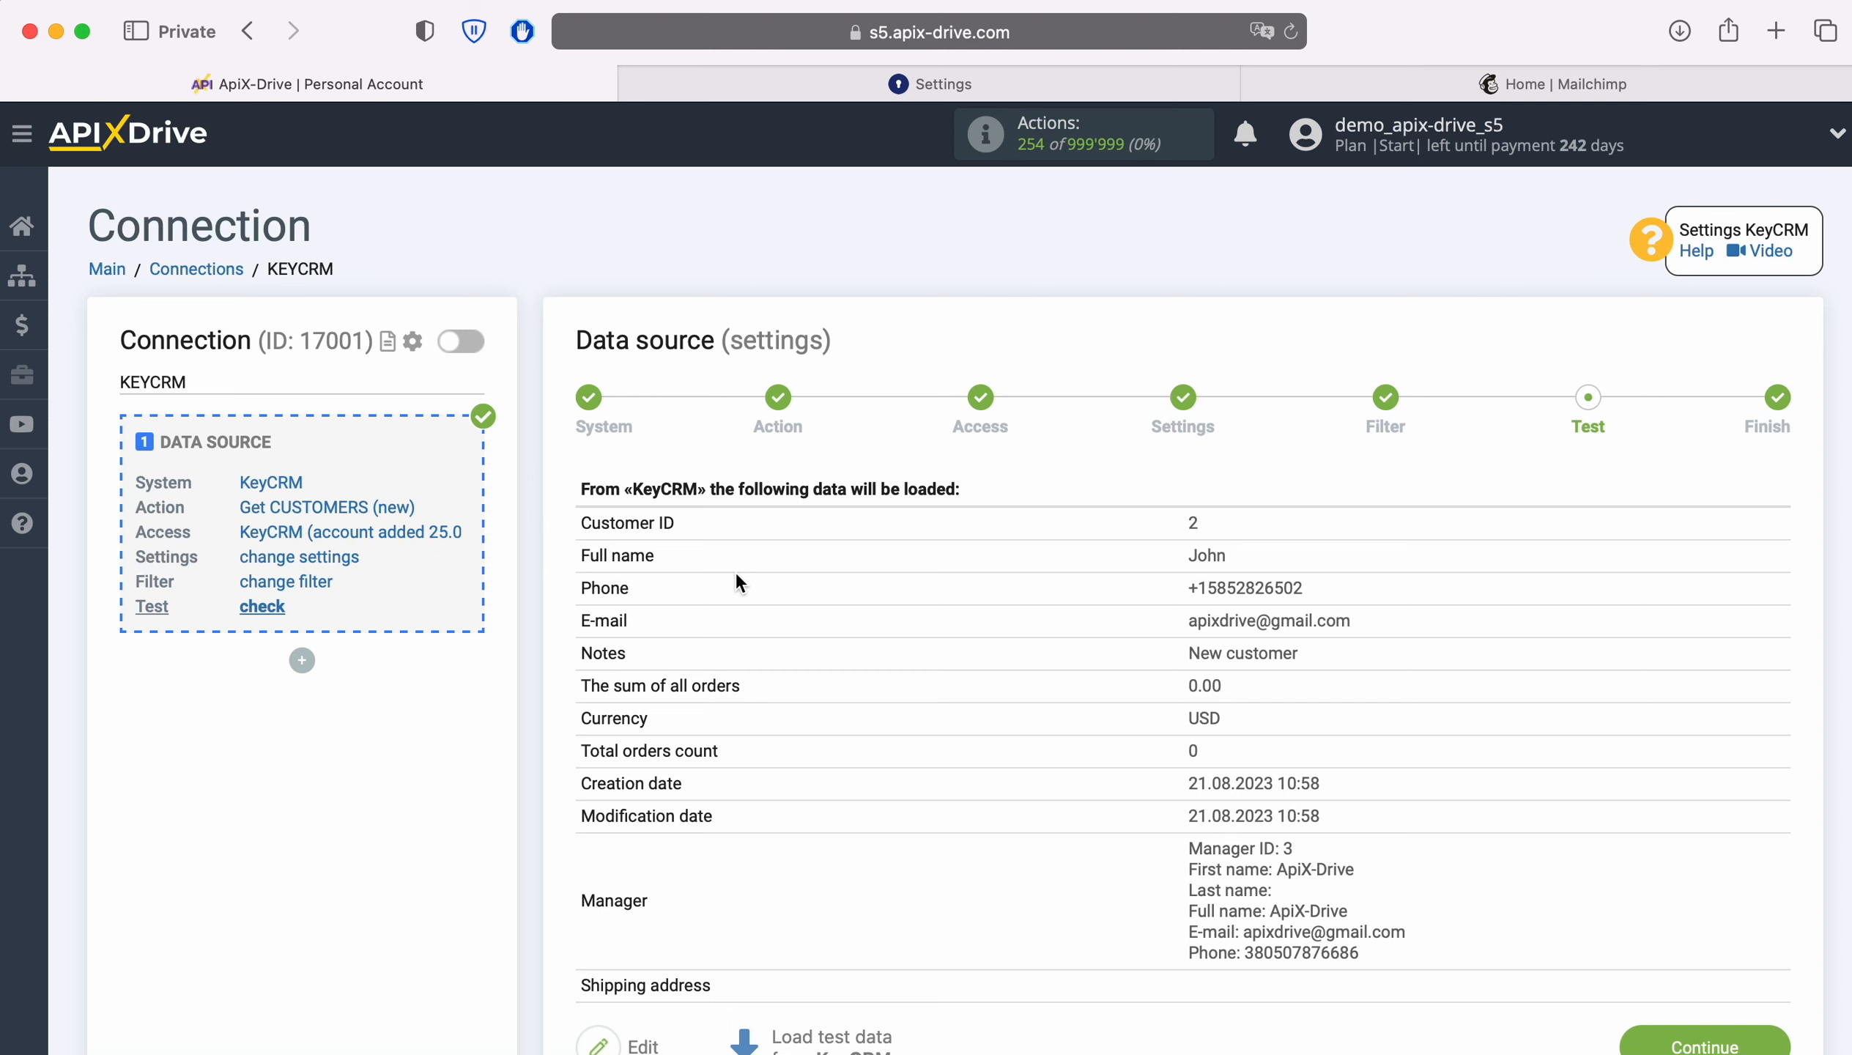
pyautogui.scroll(-1, 1675, 867)
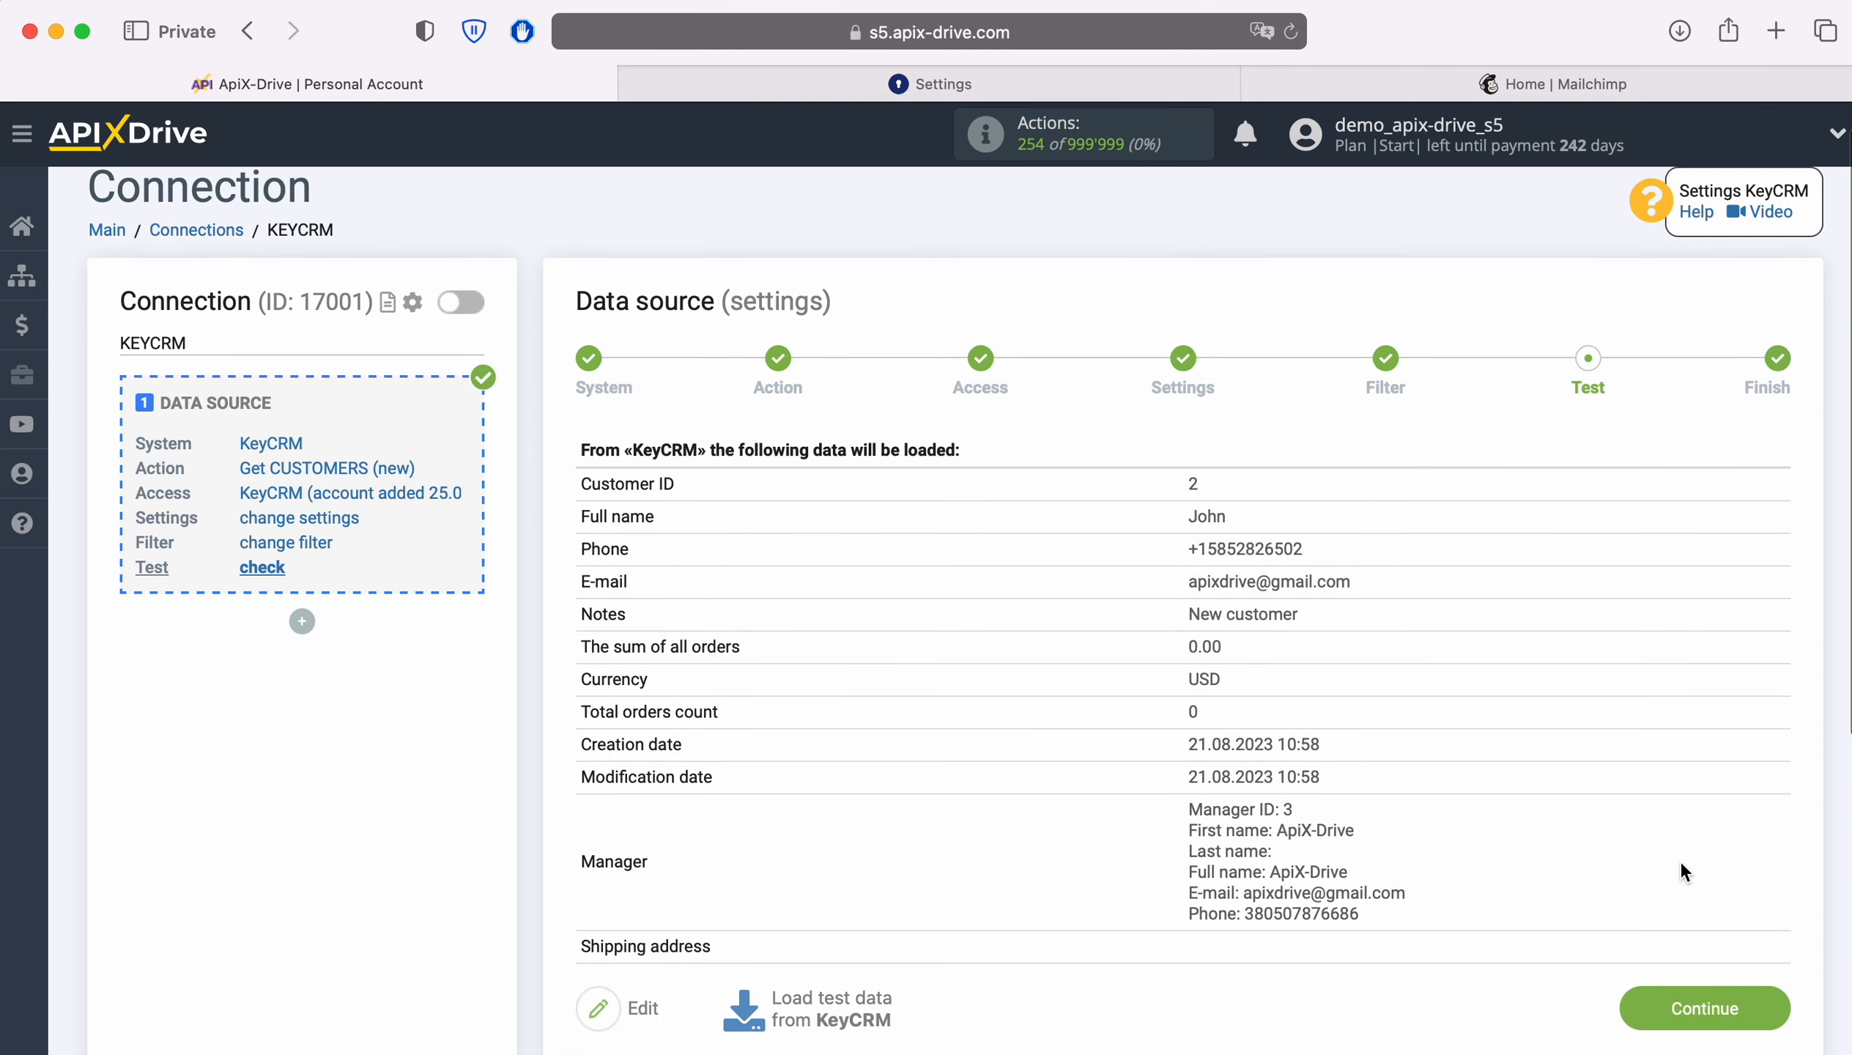
pyautogui.click(1769, 1013)
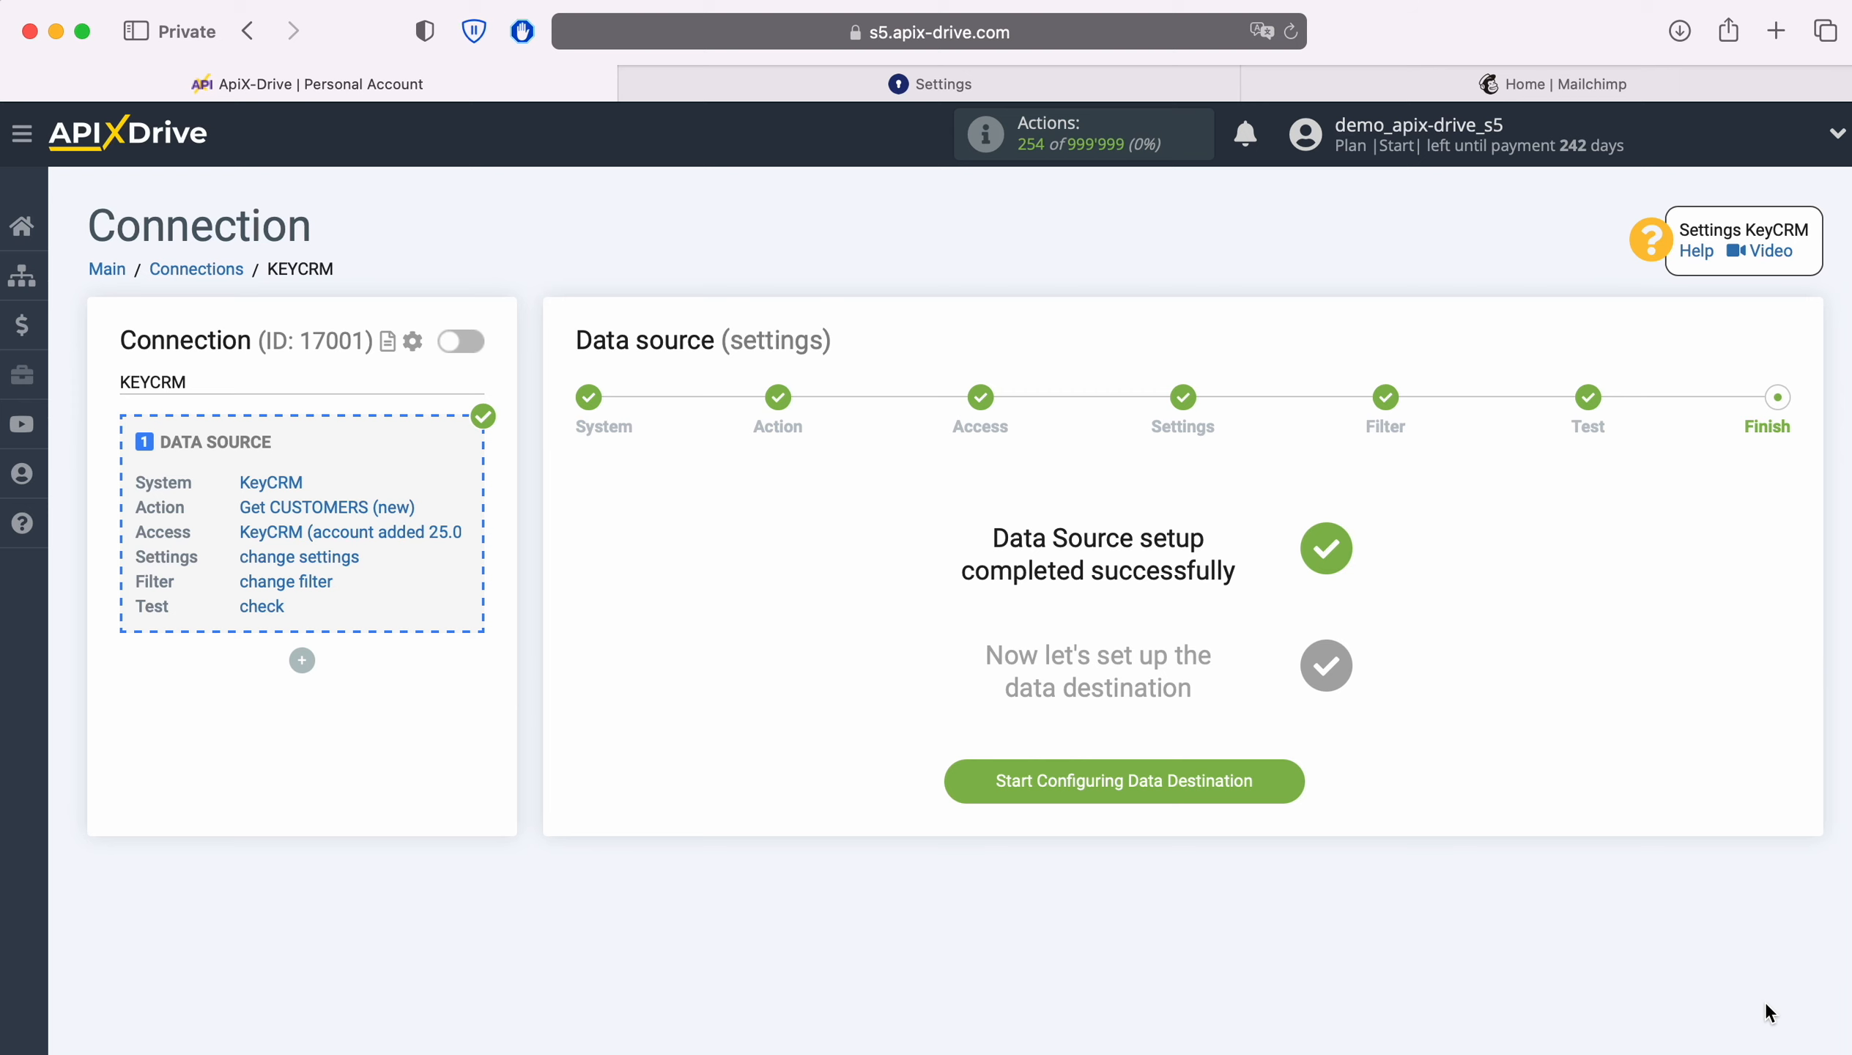
# Start configuring the data destination and set MailChimp as its system.
pyautogui.click(1288, 777)
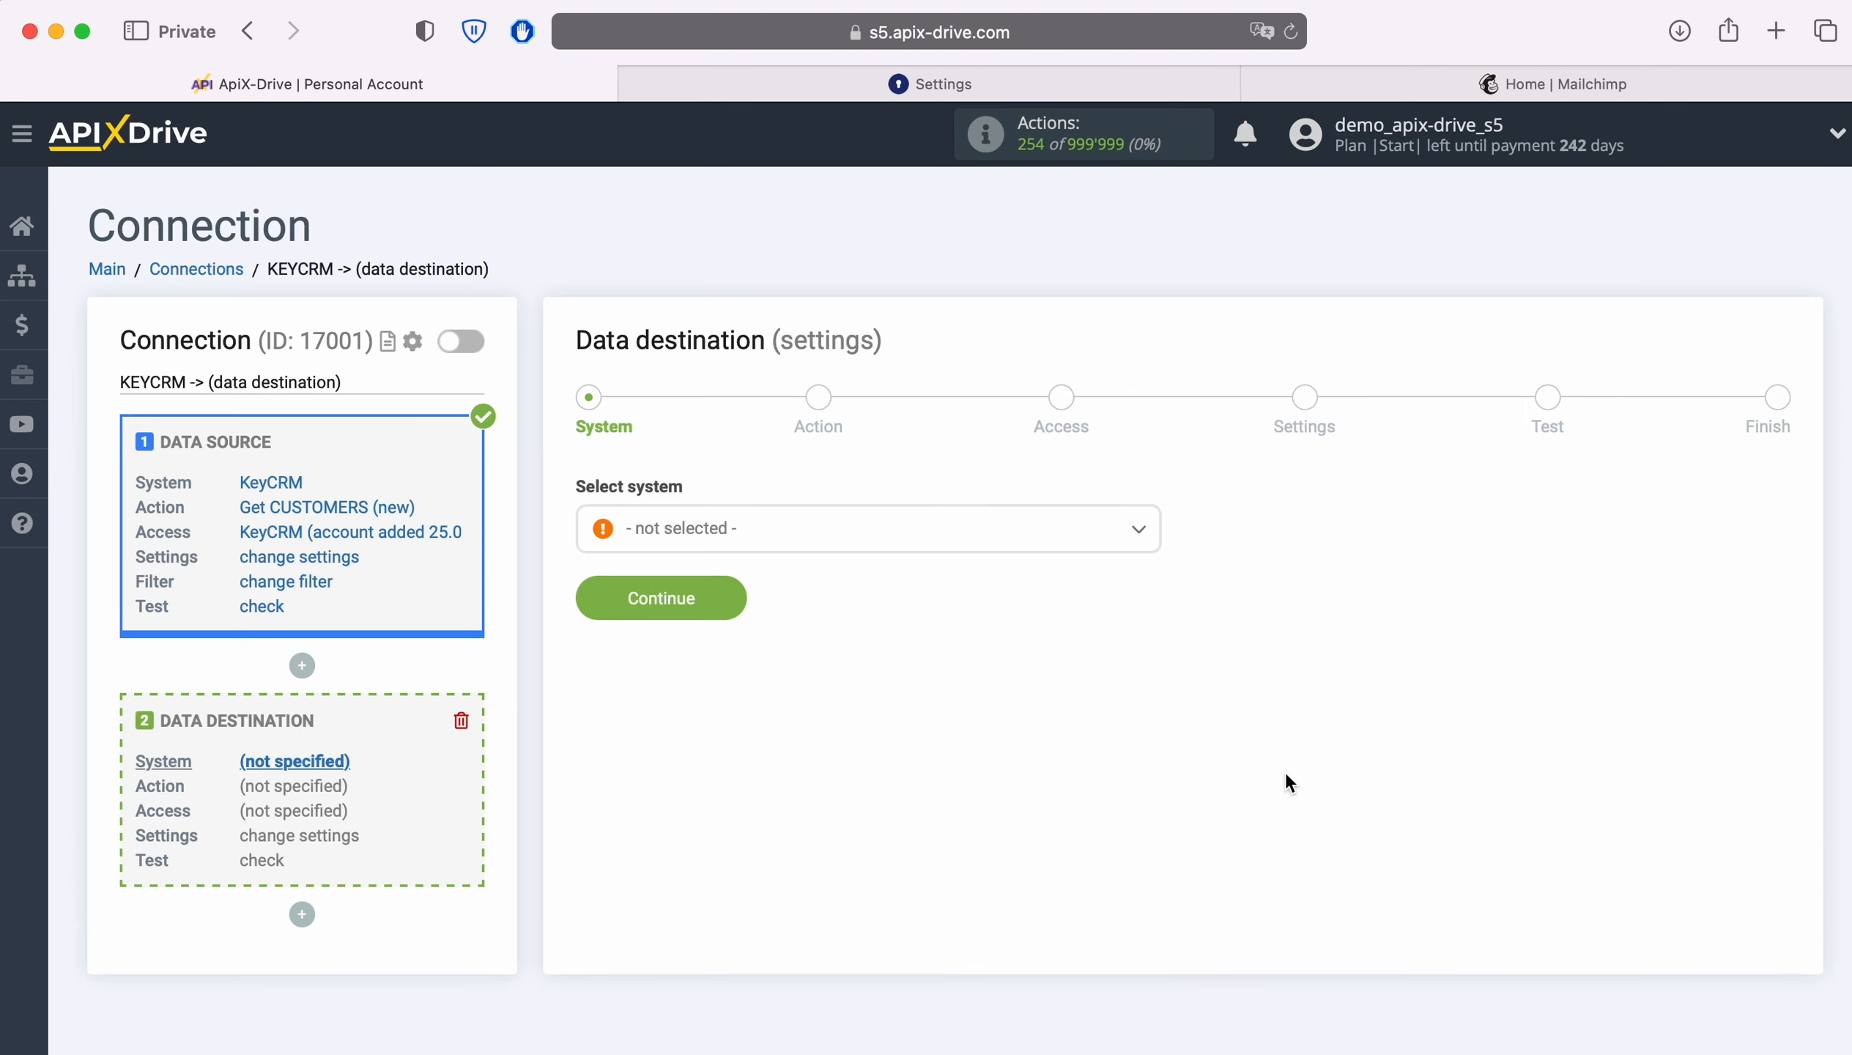
pyautogui.click(837, 547)
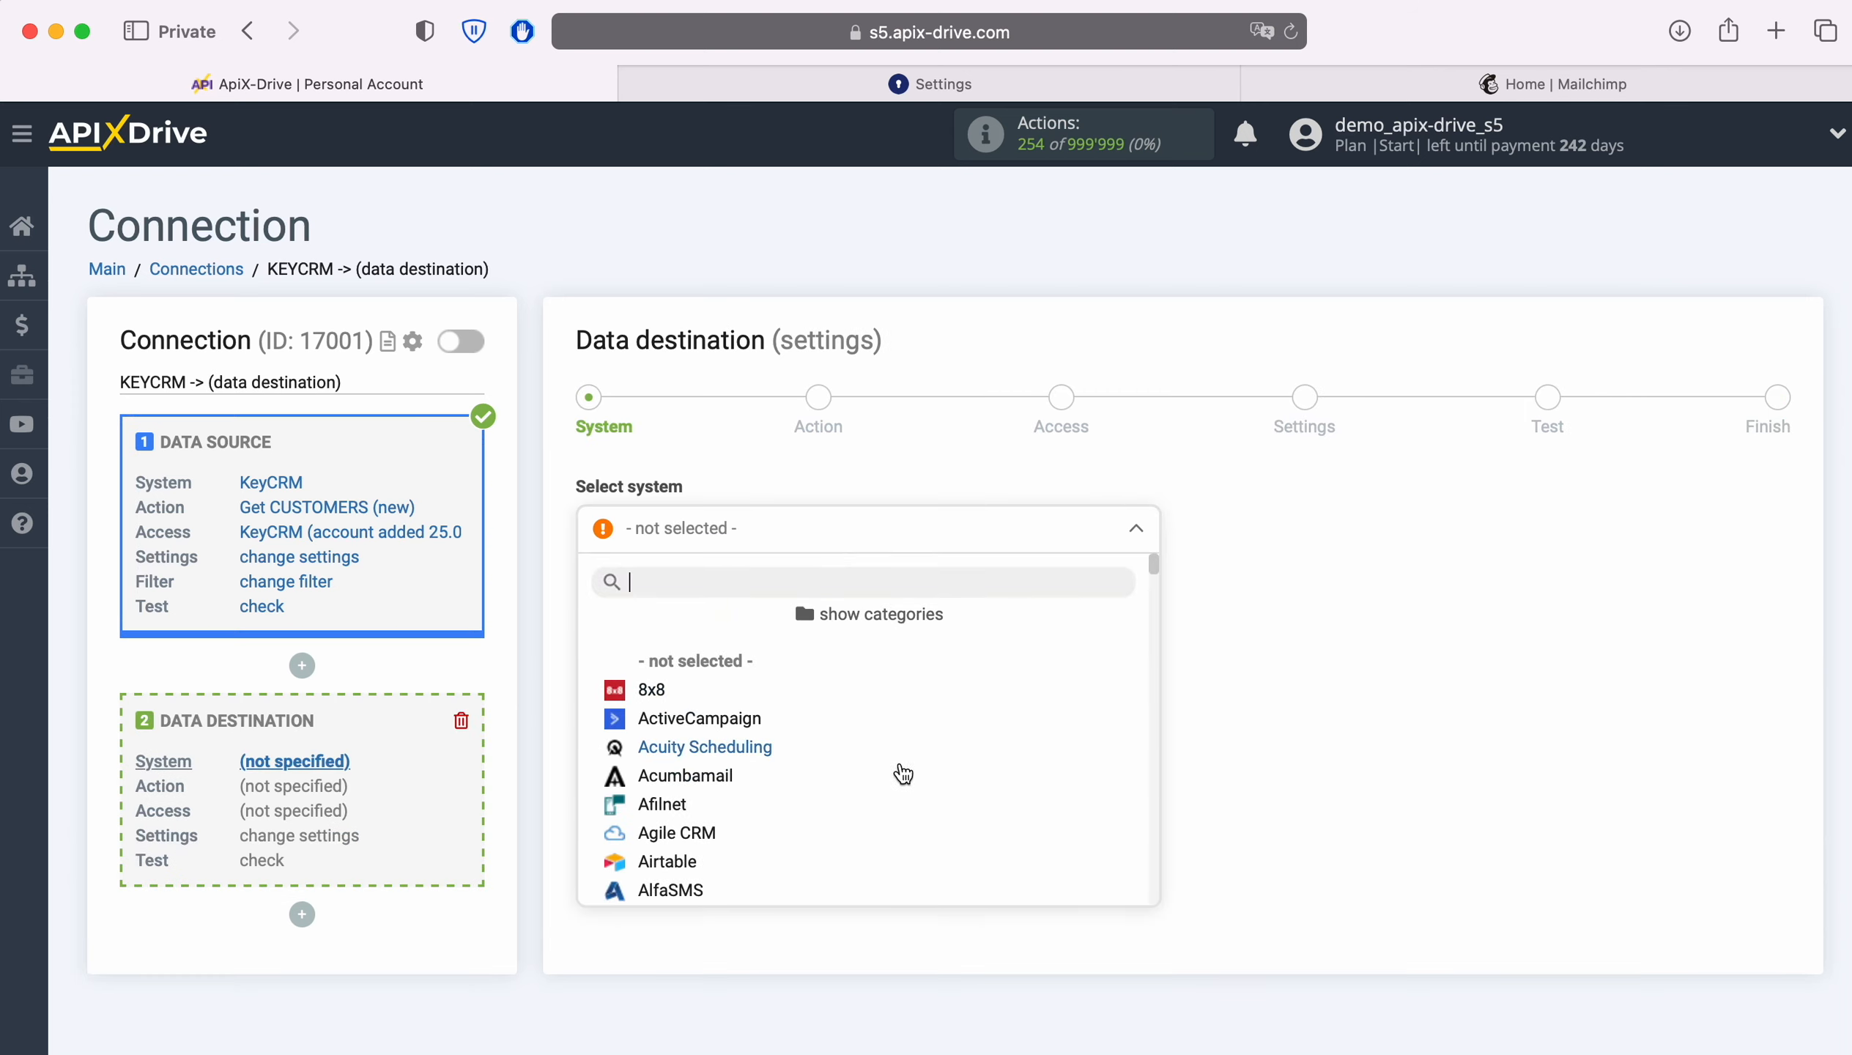
pyautogui.scroll(-8, 1025, 760)
pyautogui.scroll(-10, 1028, 762)
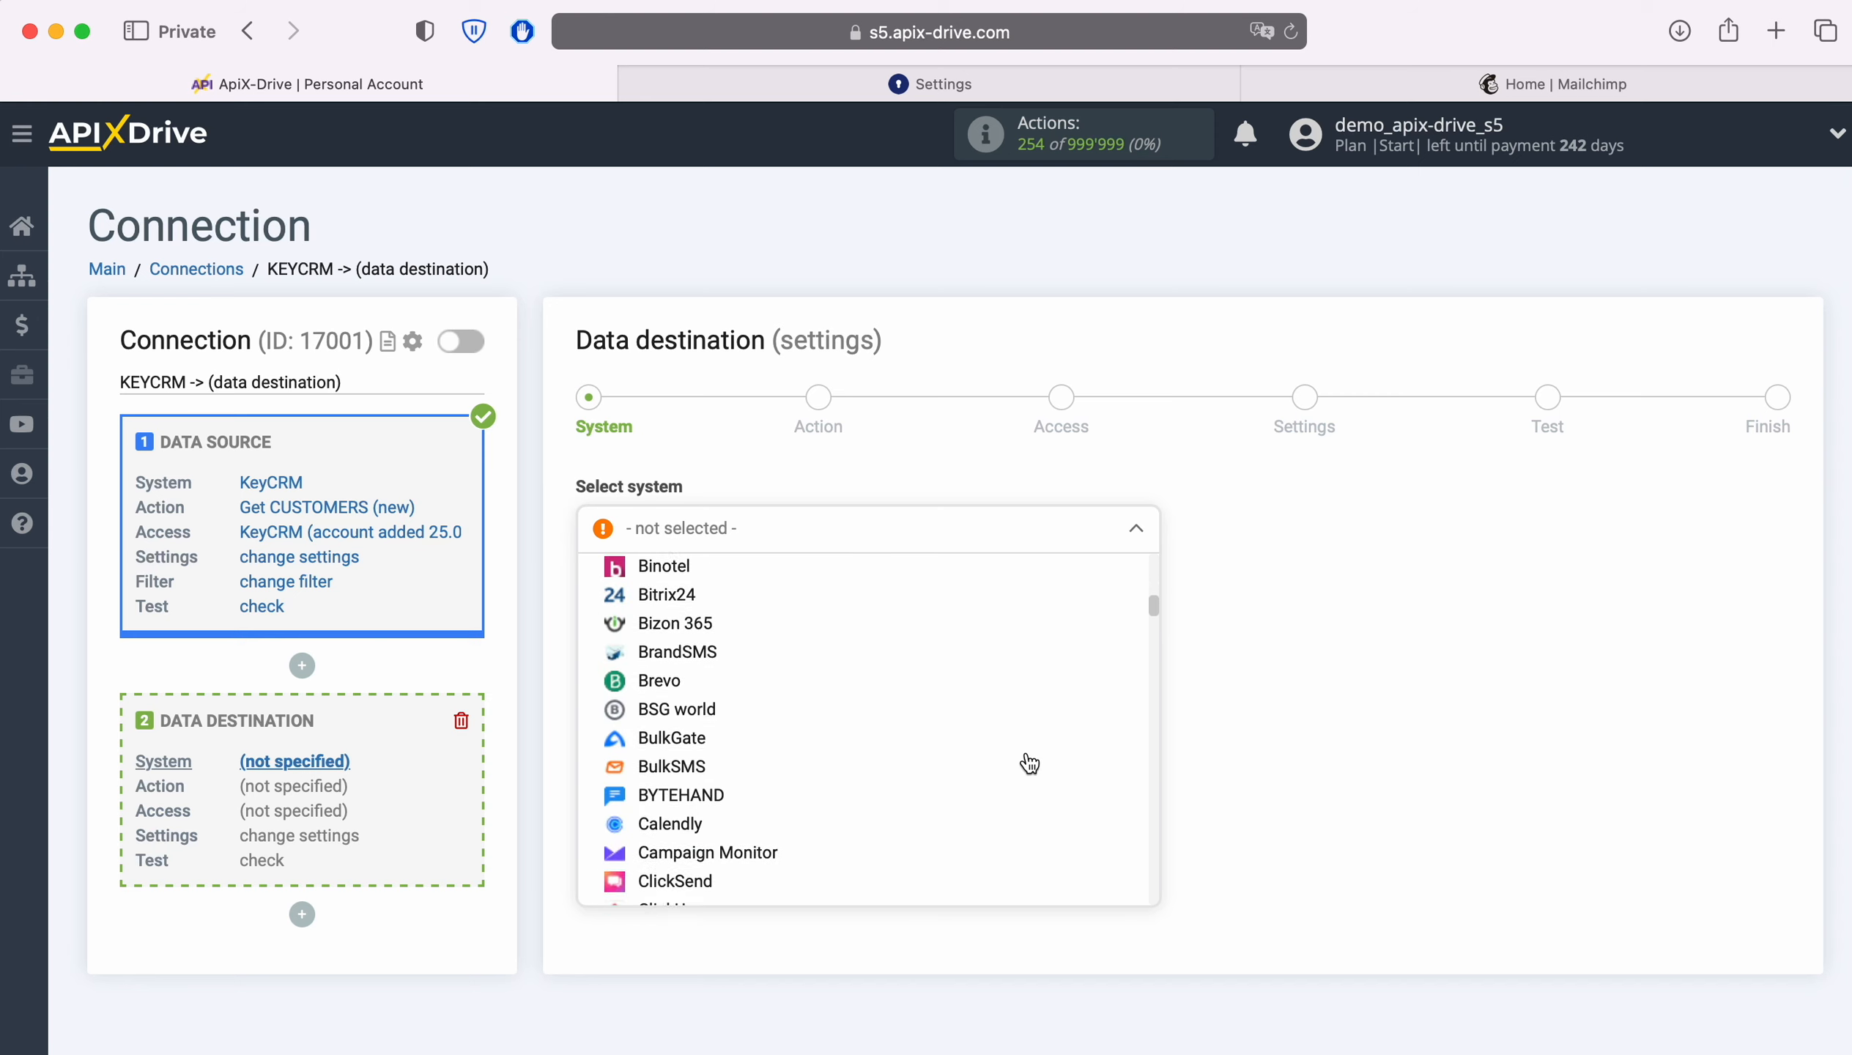
pyautogui.scroll(-10, 1028, 763)
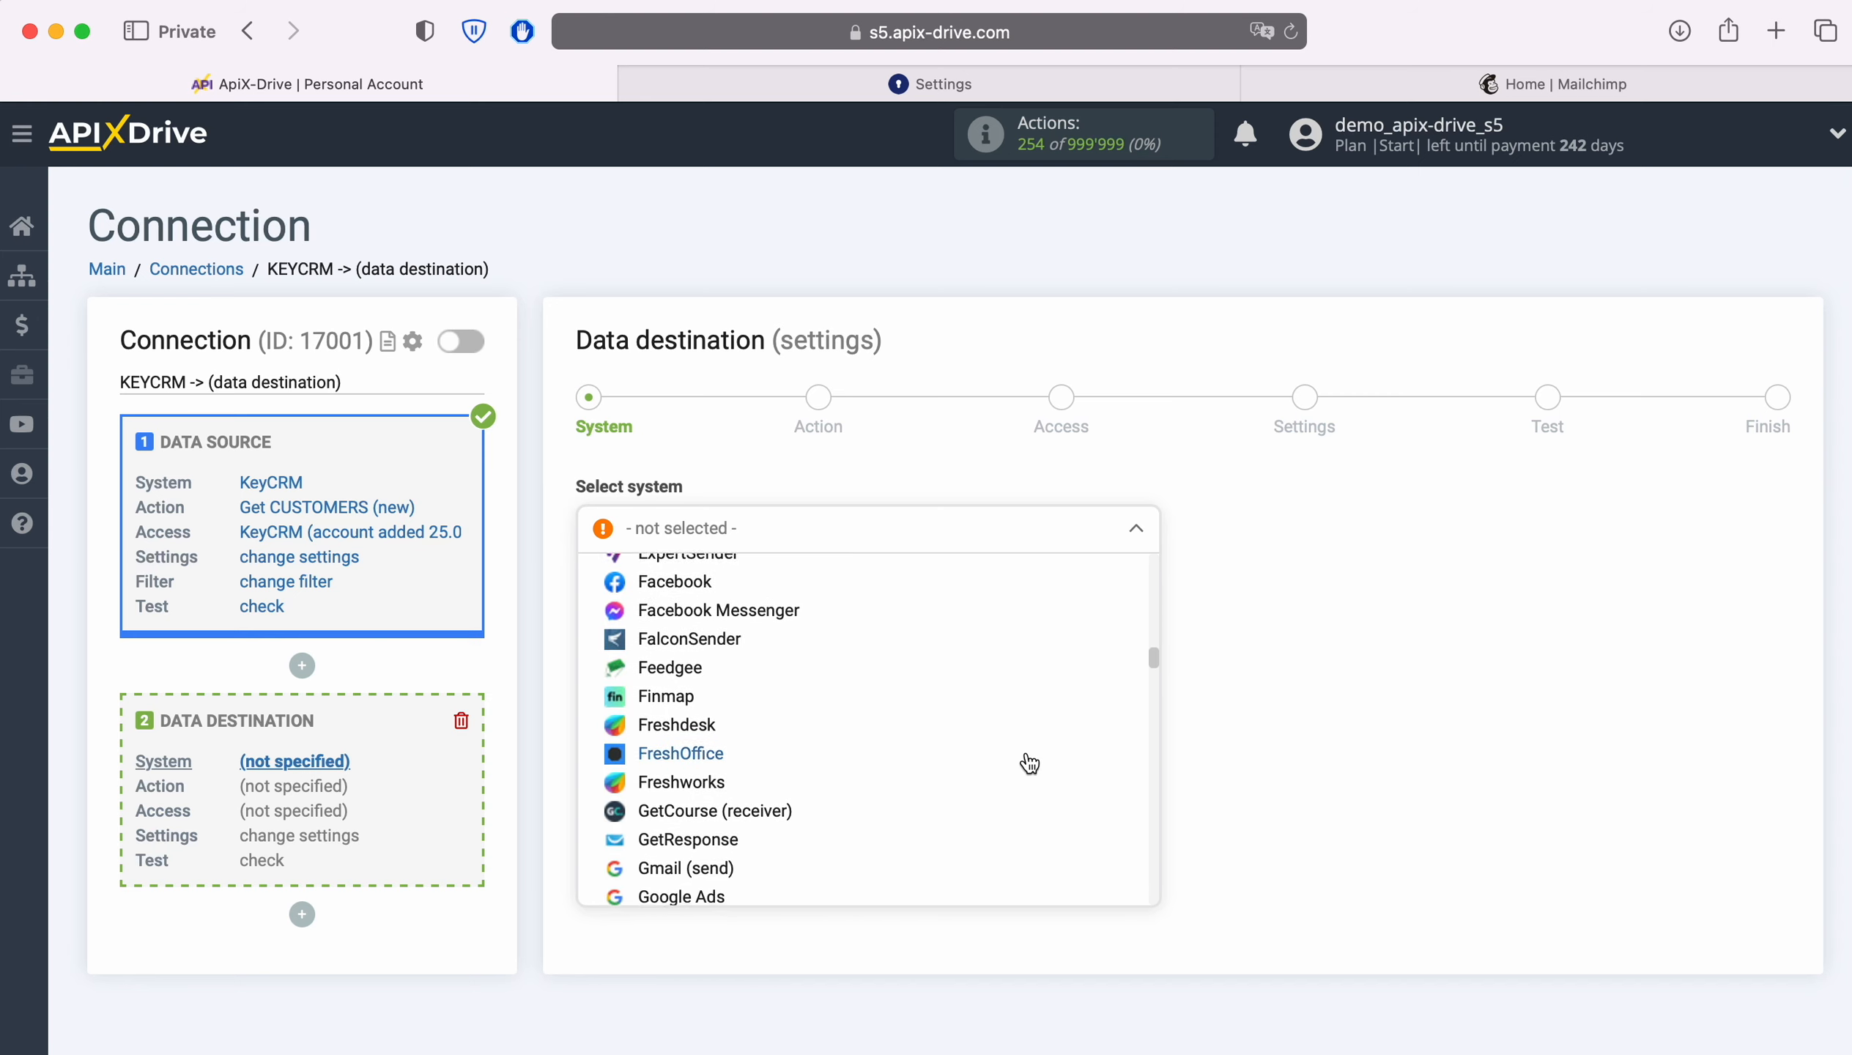
pyautogui.scroll(-5, 1026, 761)
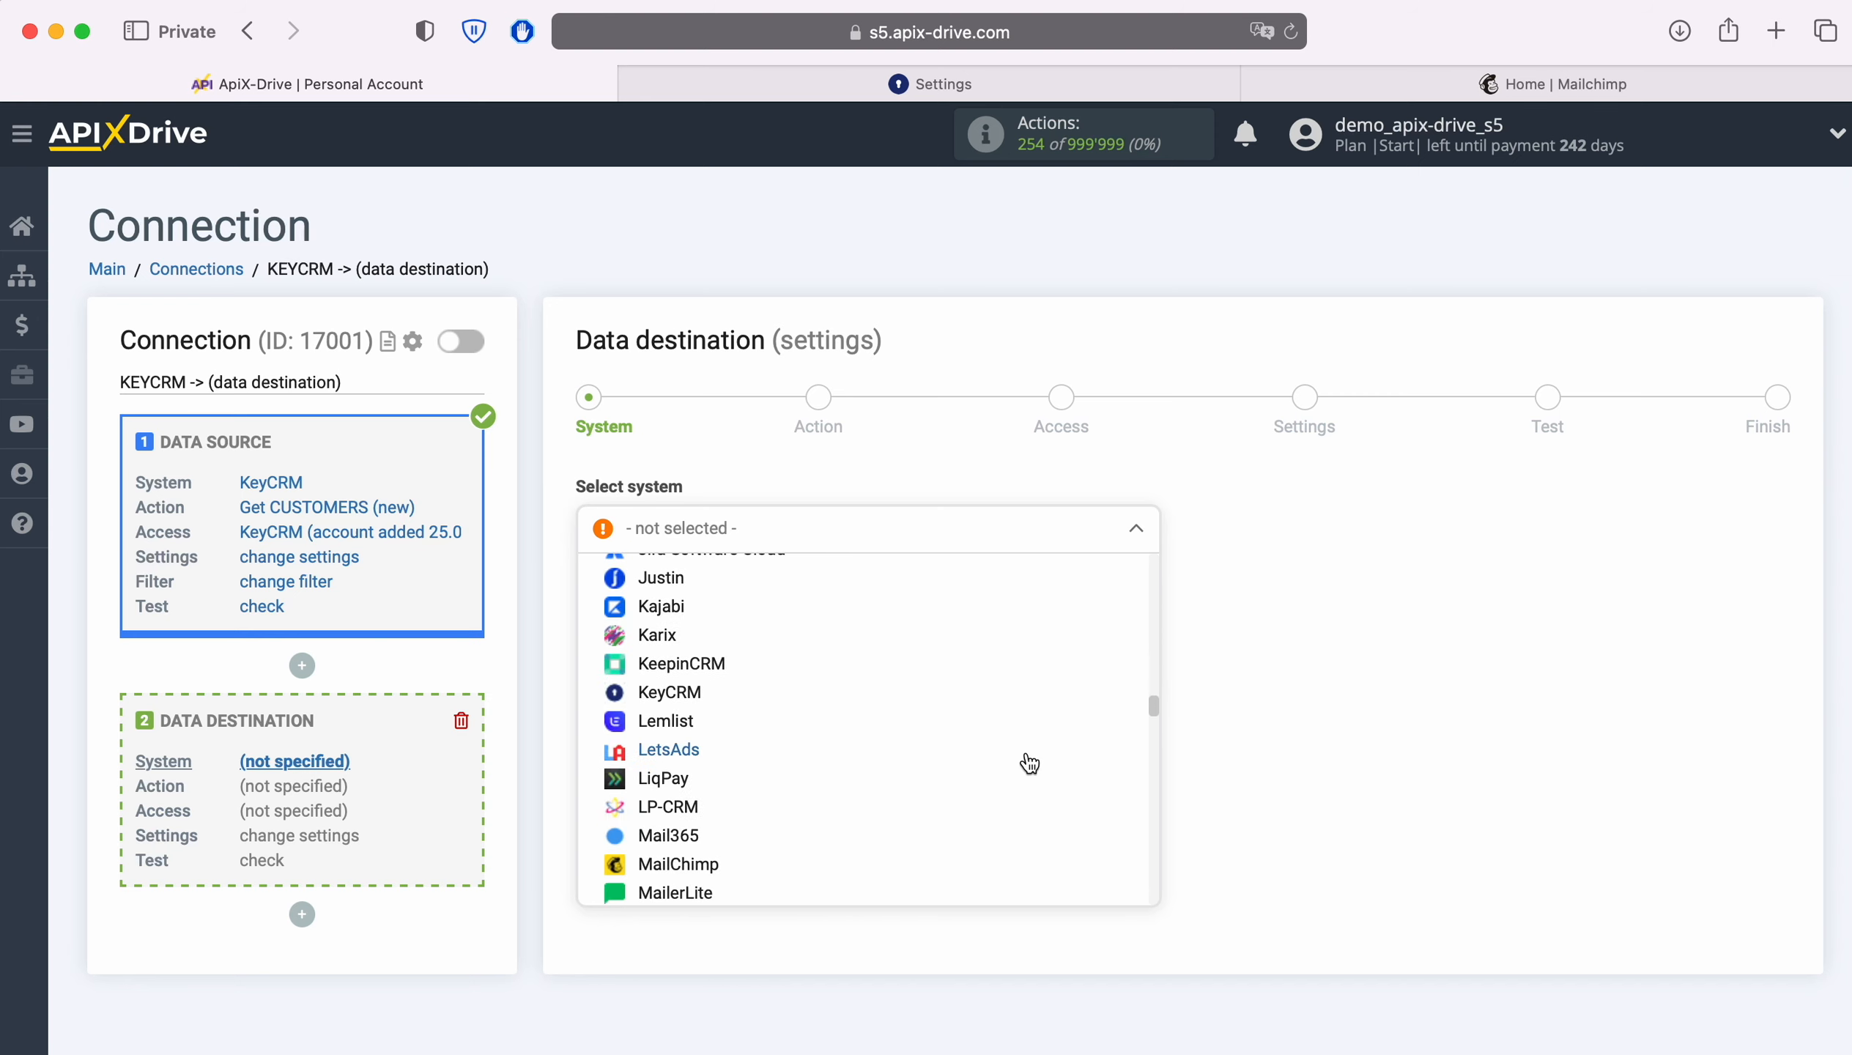
pyautogui.click(728, 753)
pyautogui.click(724, 612)
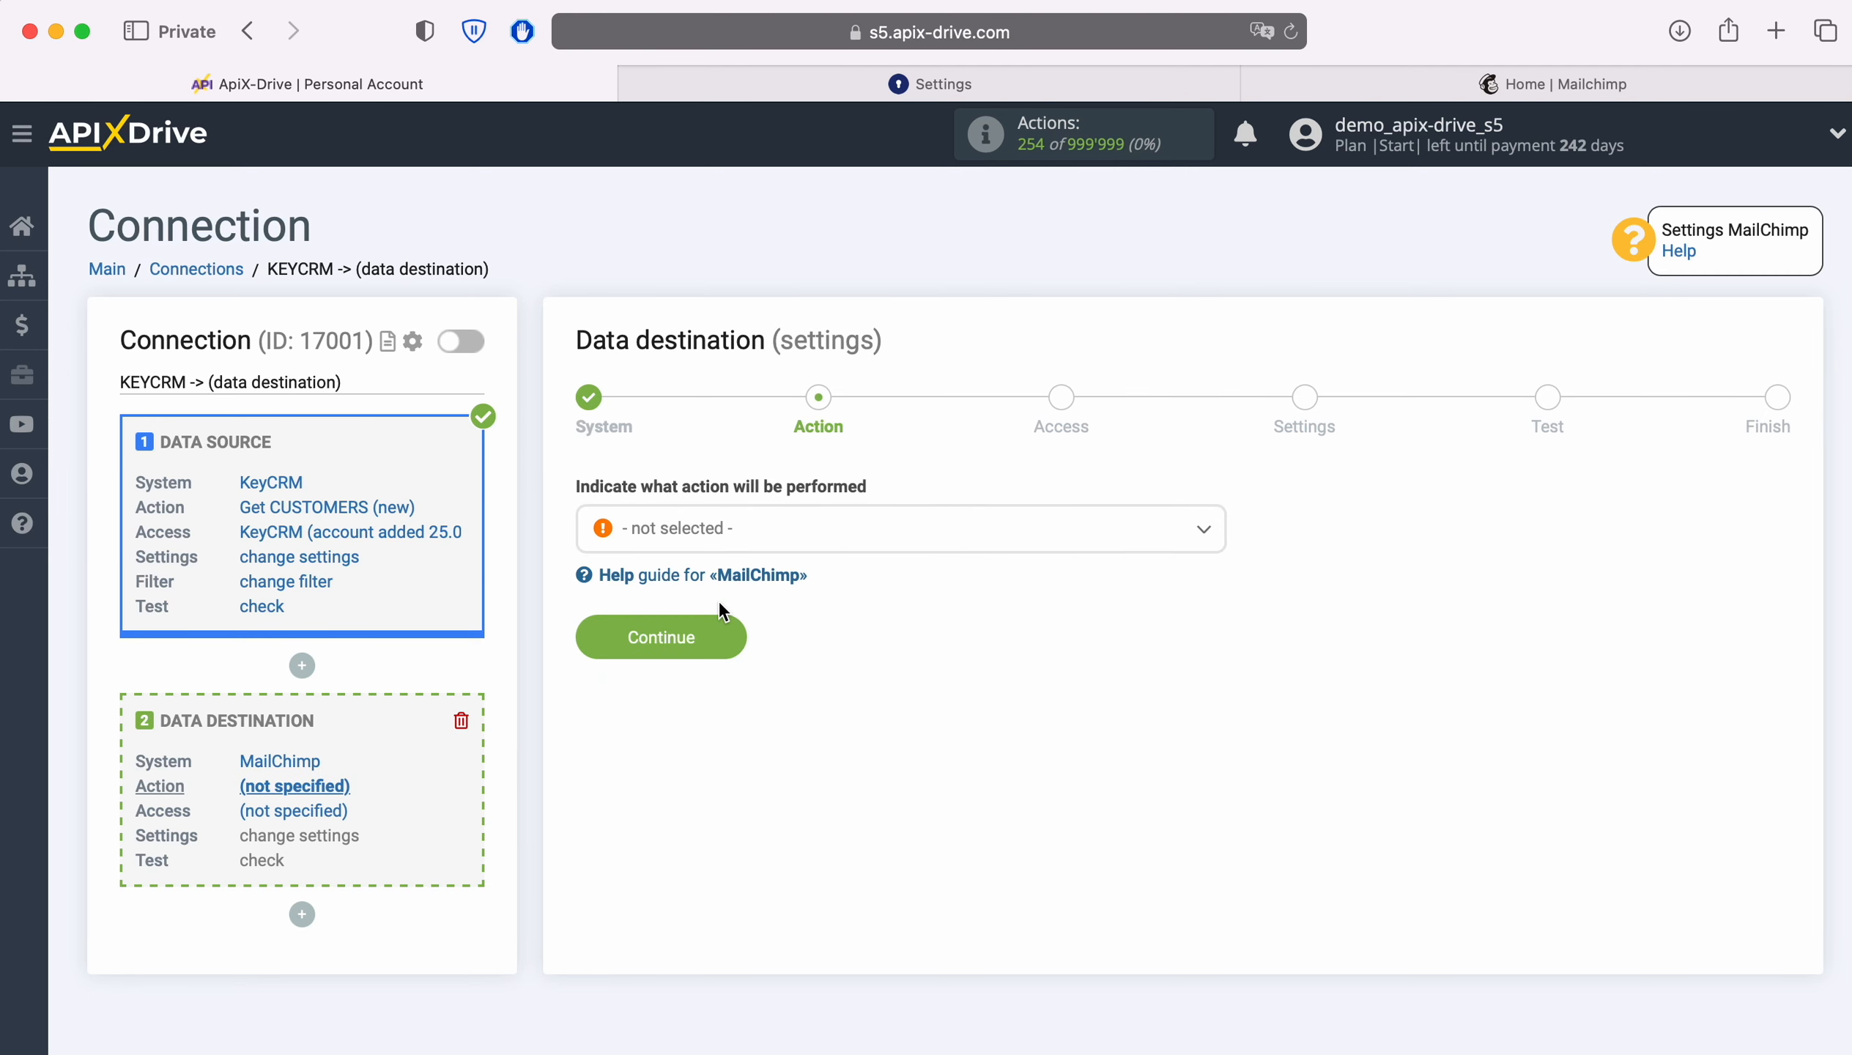
# Set the MailChimp destination action to Add CONTACT and proceed to the access stage.
pyautogui.click(888, 545)
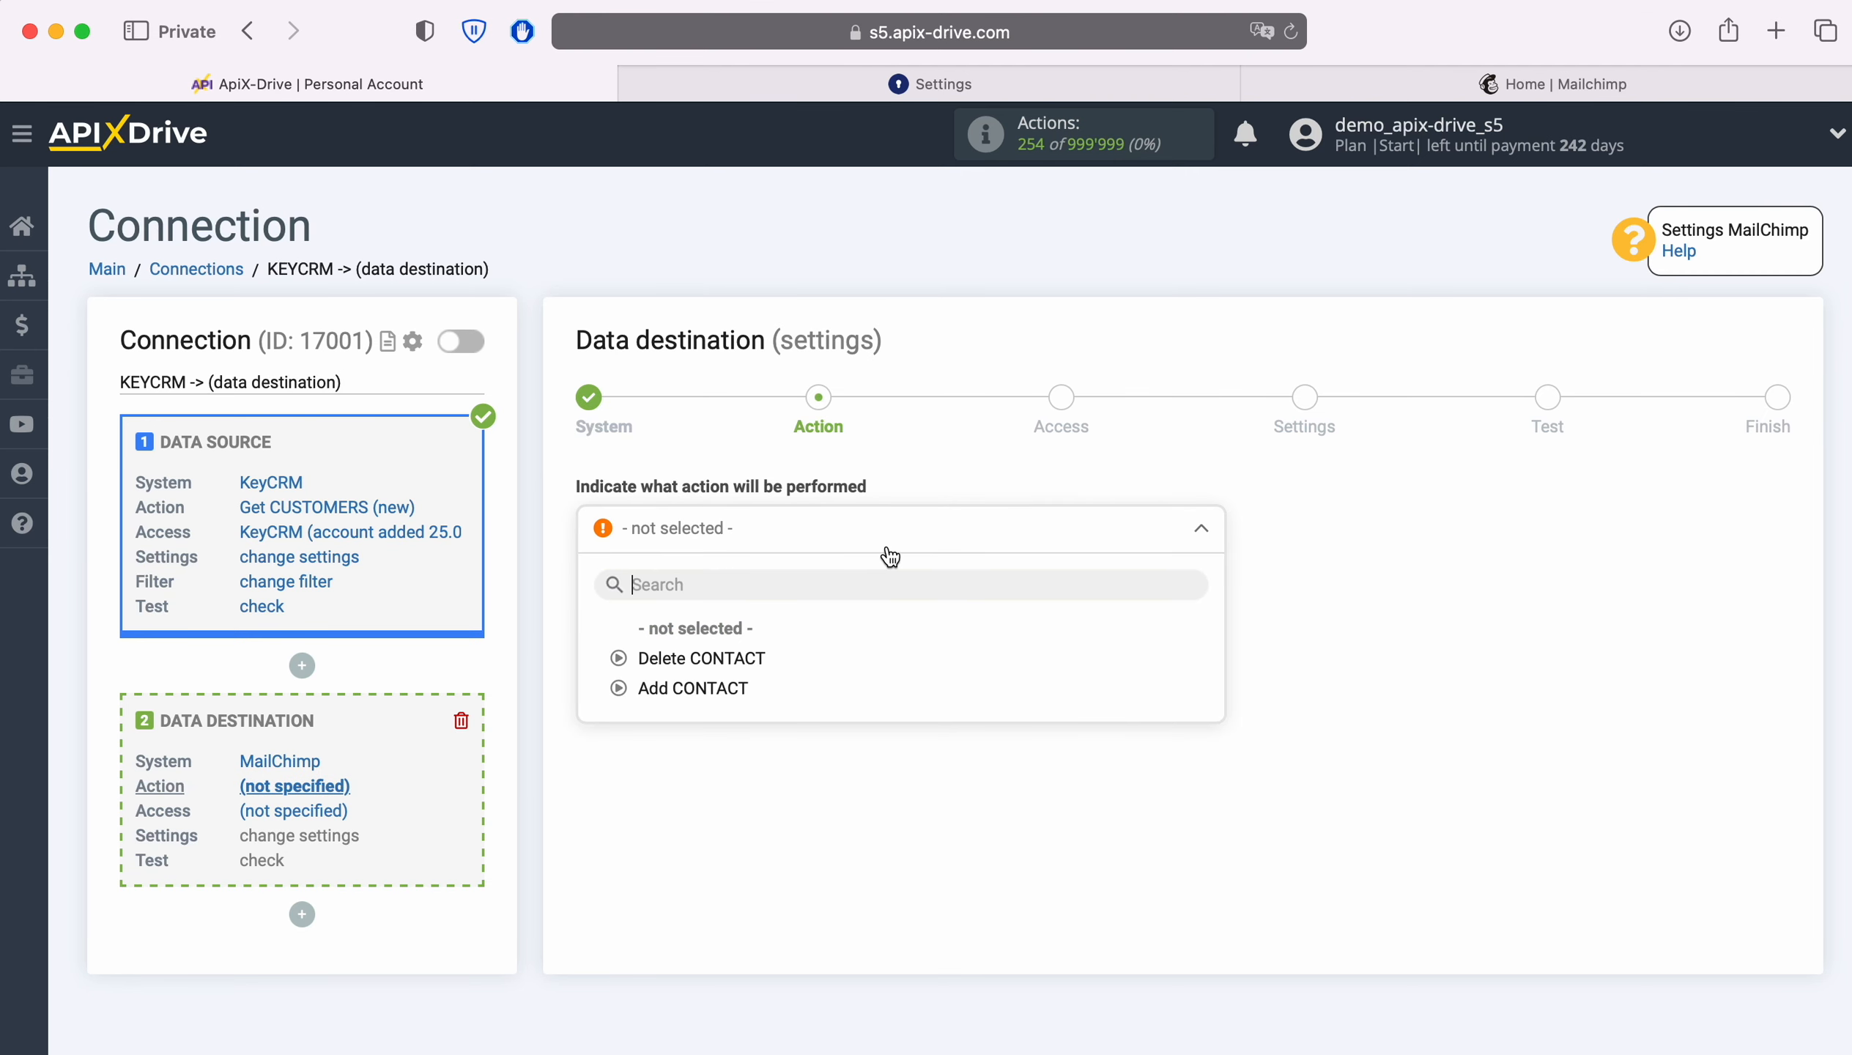
pyautogui.click(709, 688)
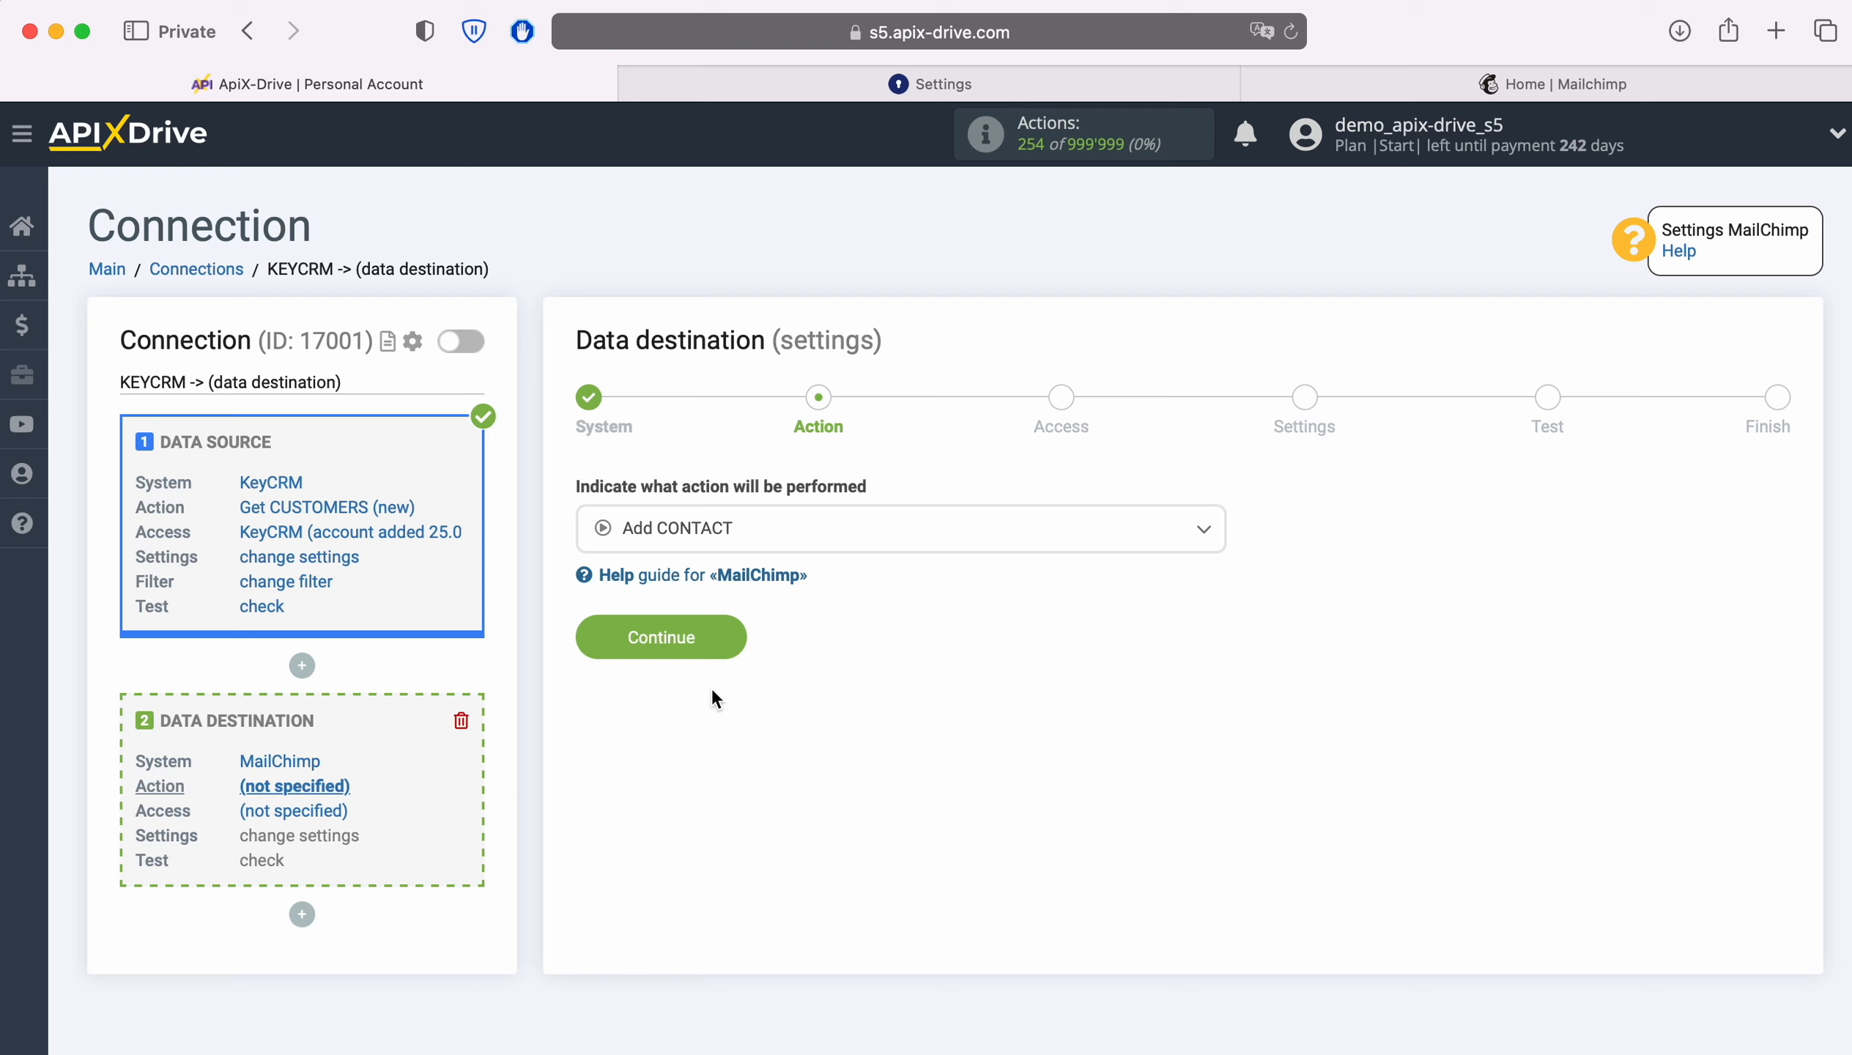
pyautogui.click(735, 640)
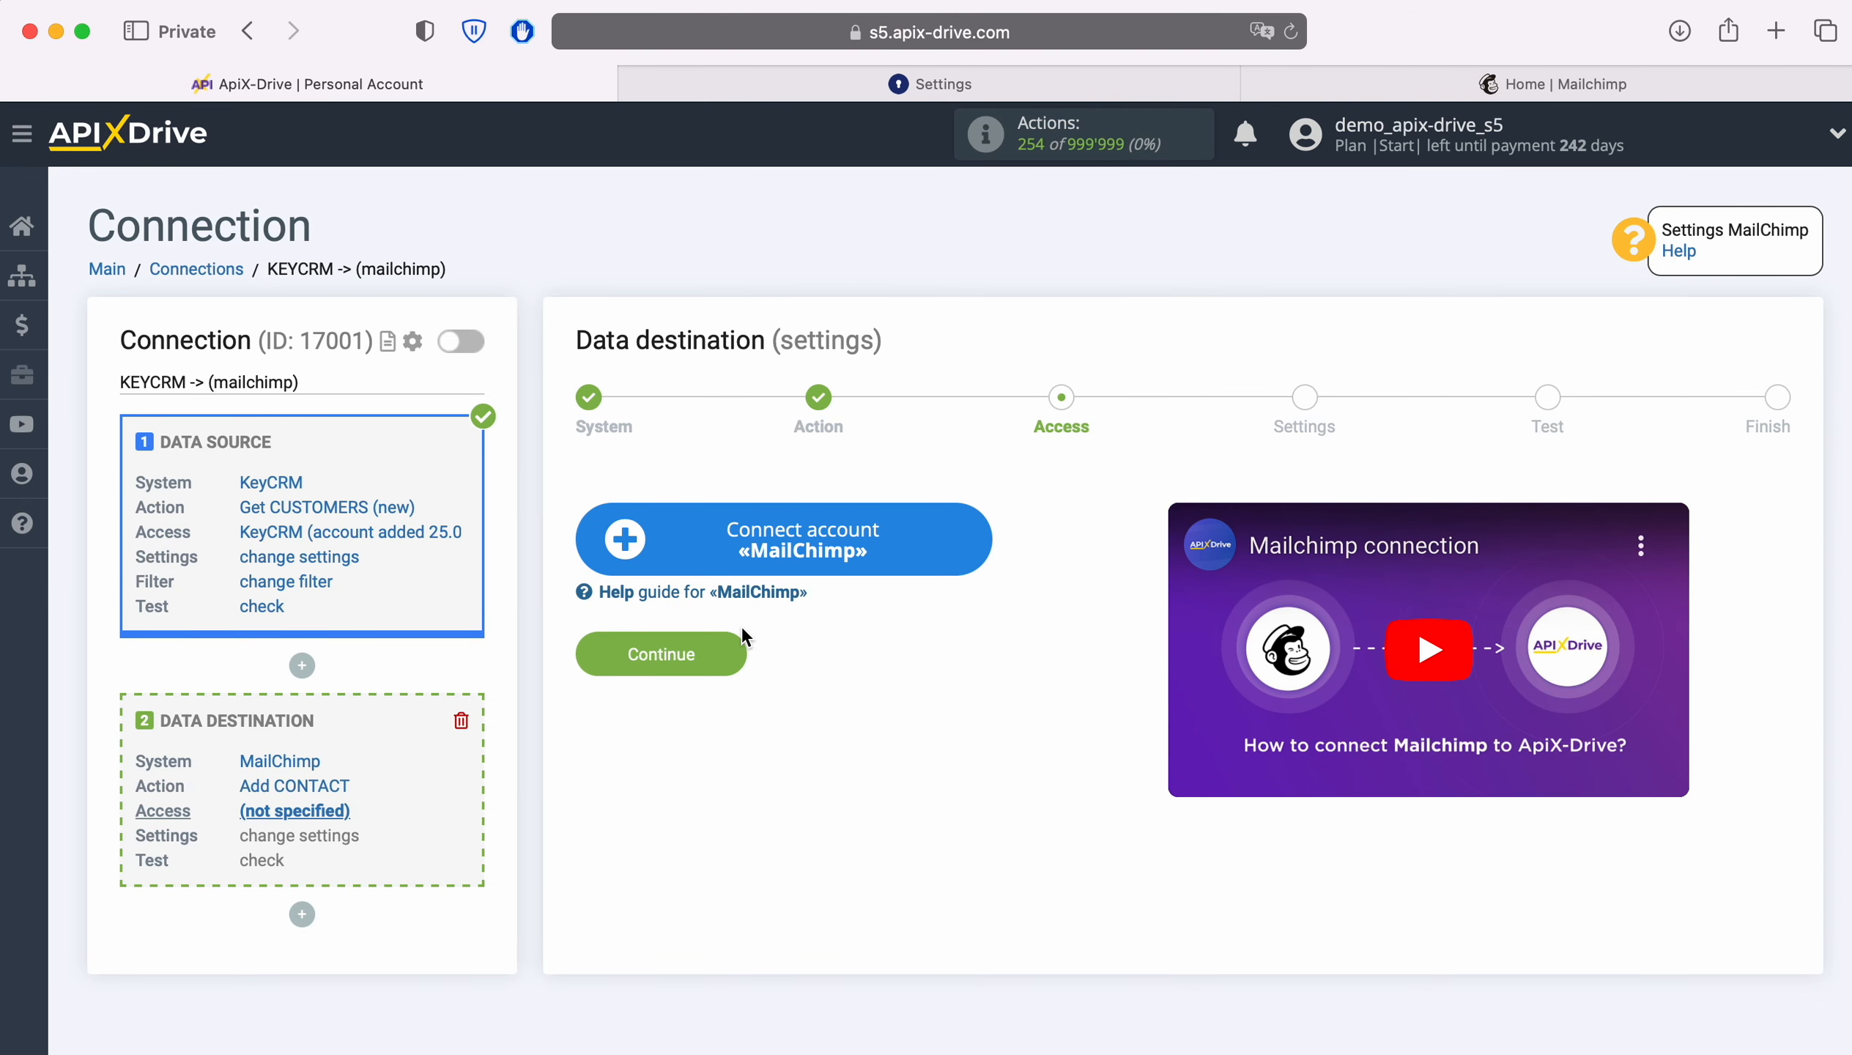
# Start connecting a MailChimp account, then switch to Mailchimp and open the API keys page of the account profile.
pyautogui.click(982, 535)
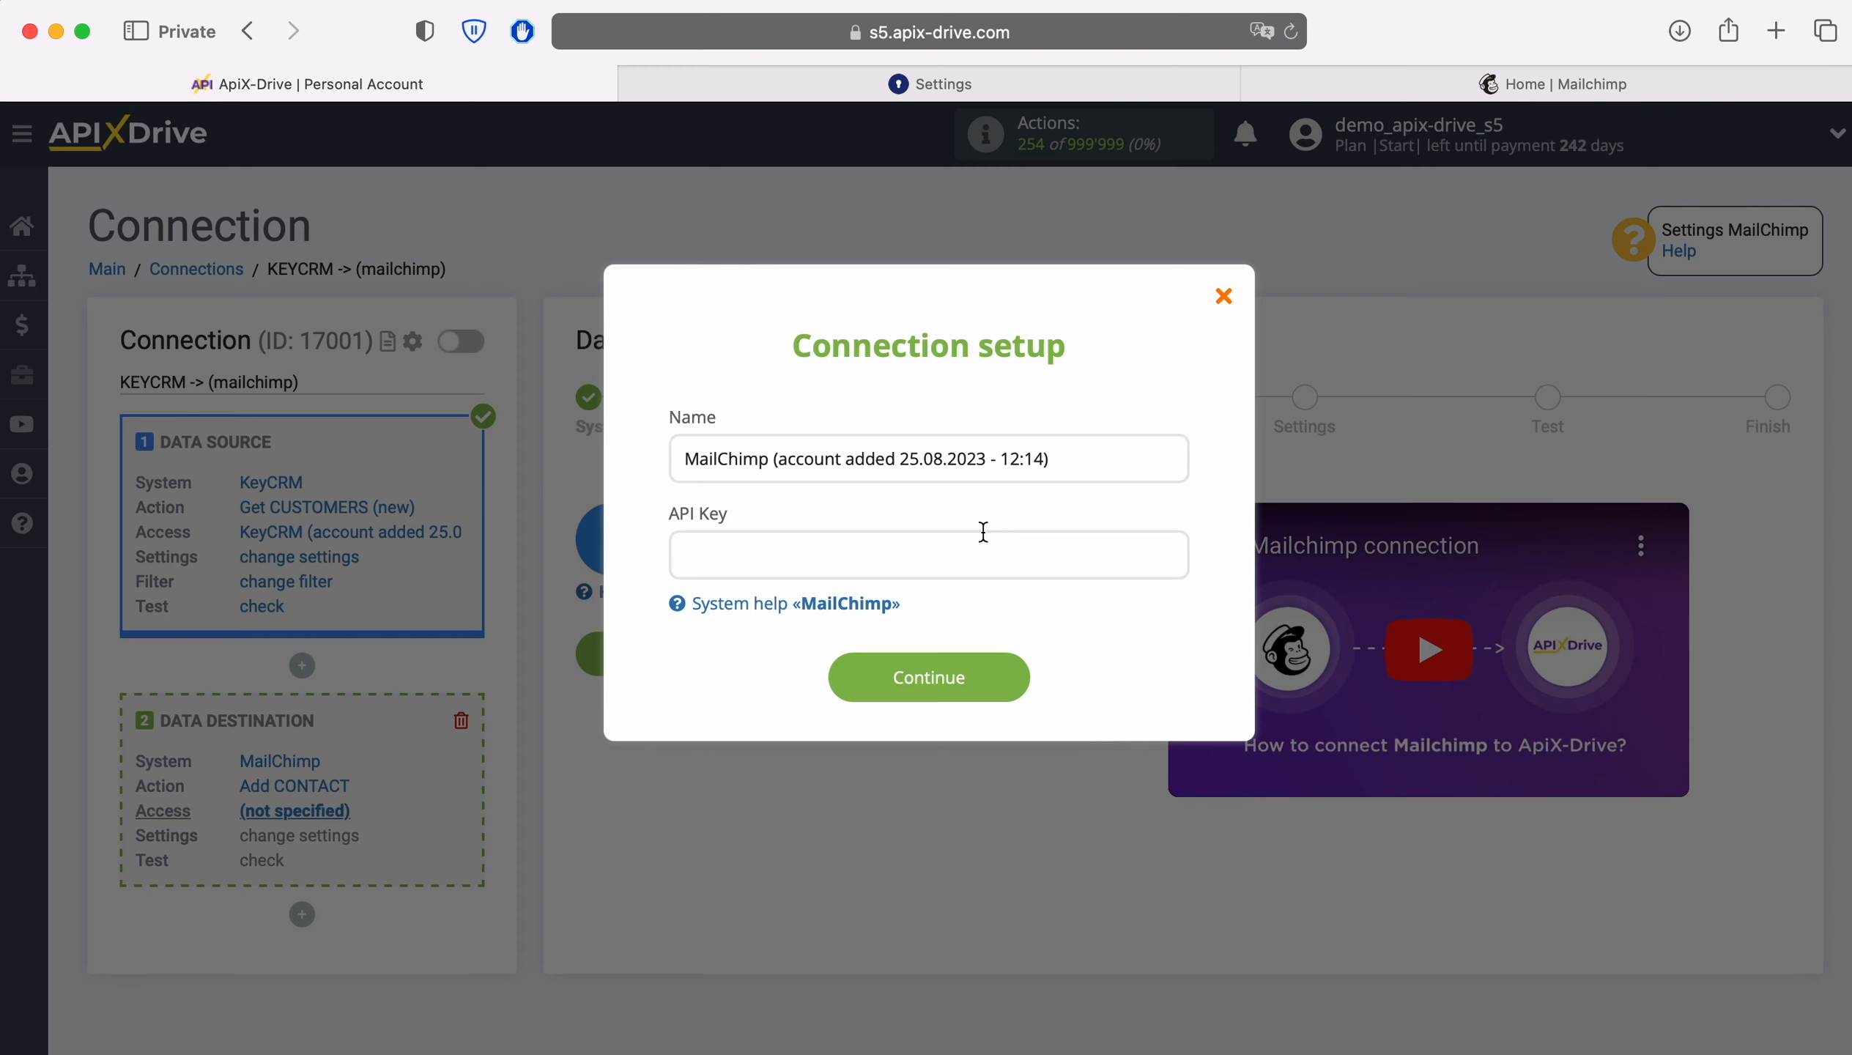
pyautogui.click(1327, 82)
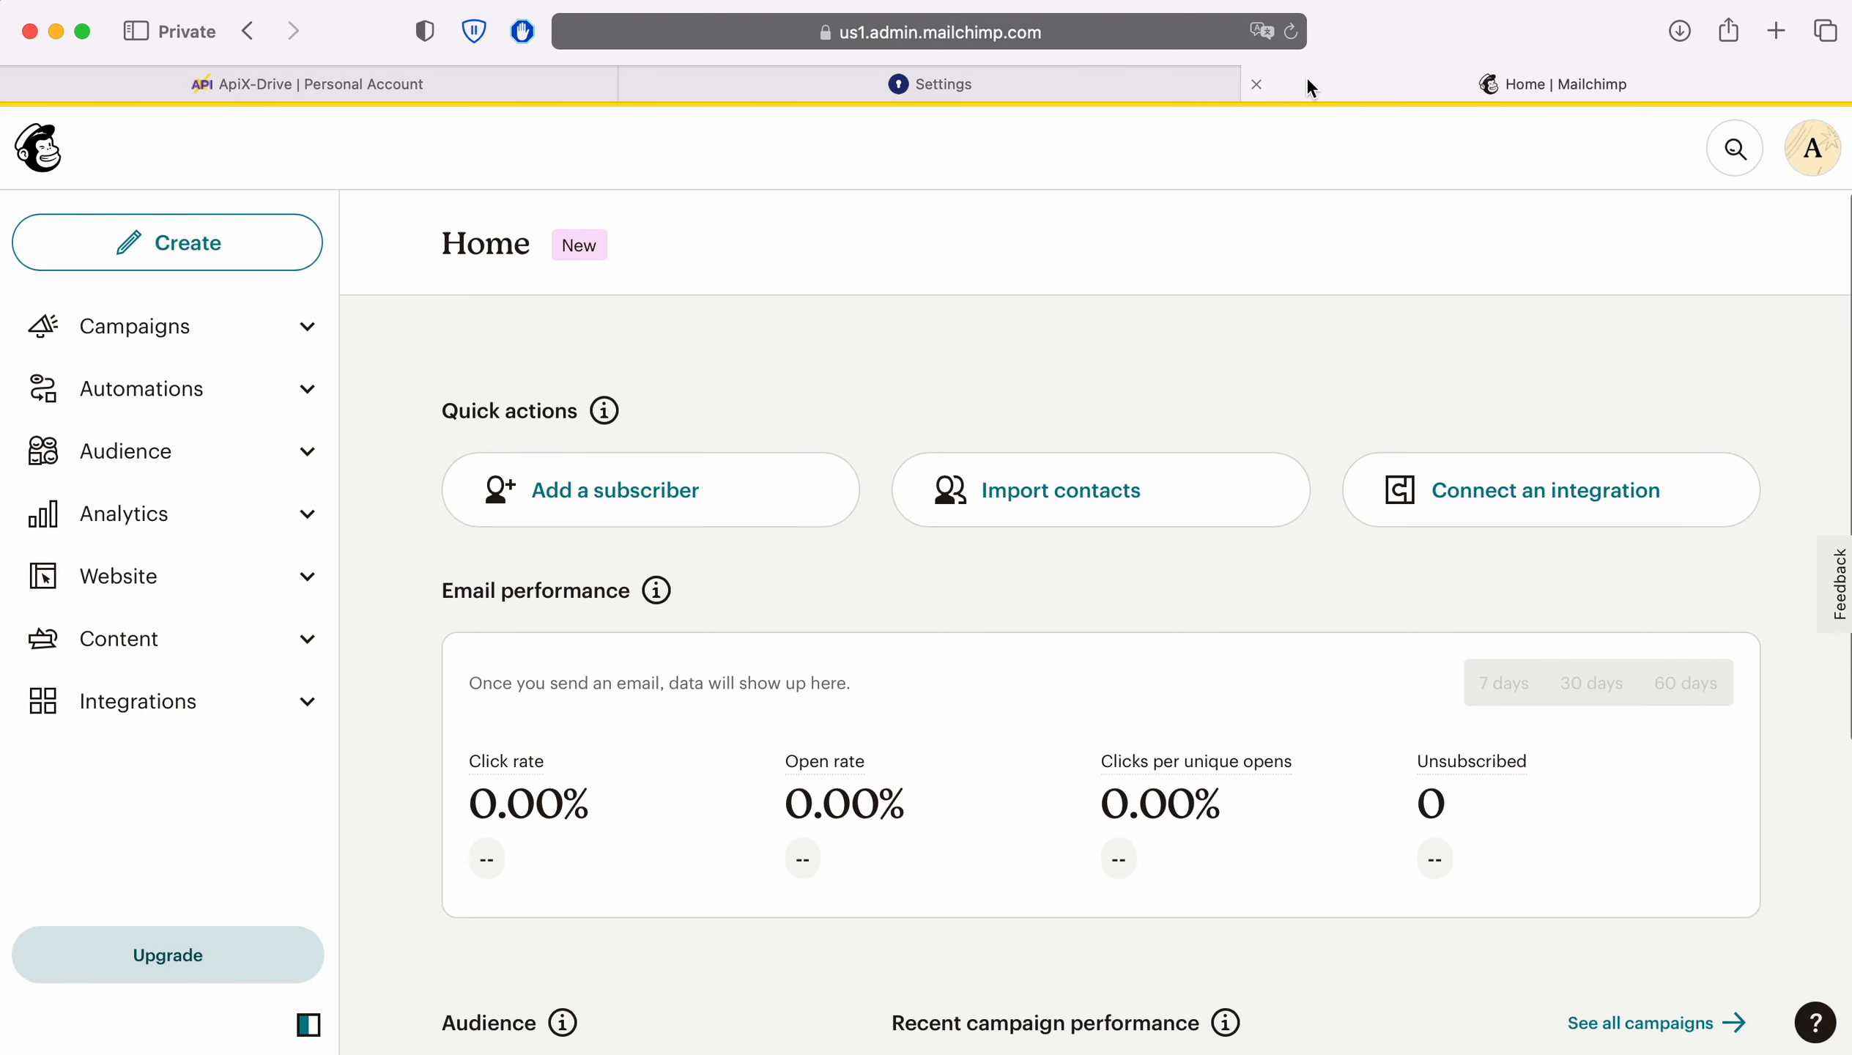
pyautogui.click(1812, 150)
pyautogui.click(1574, 350)
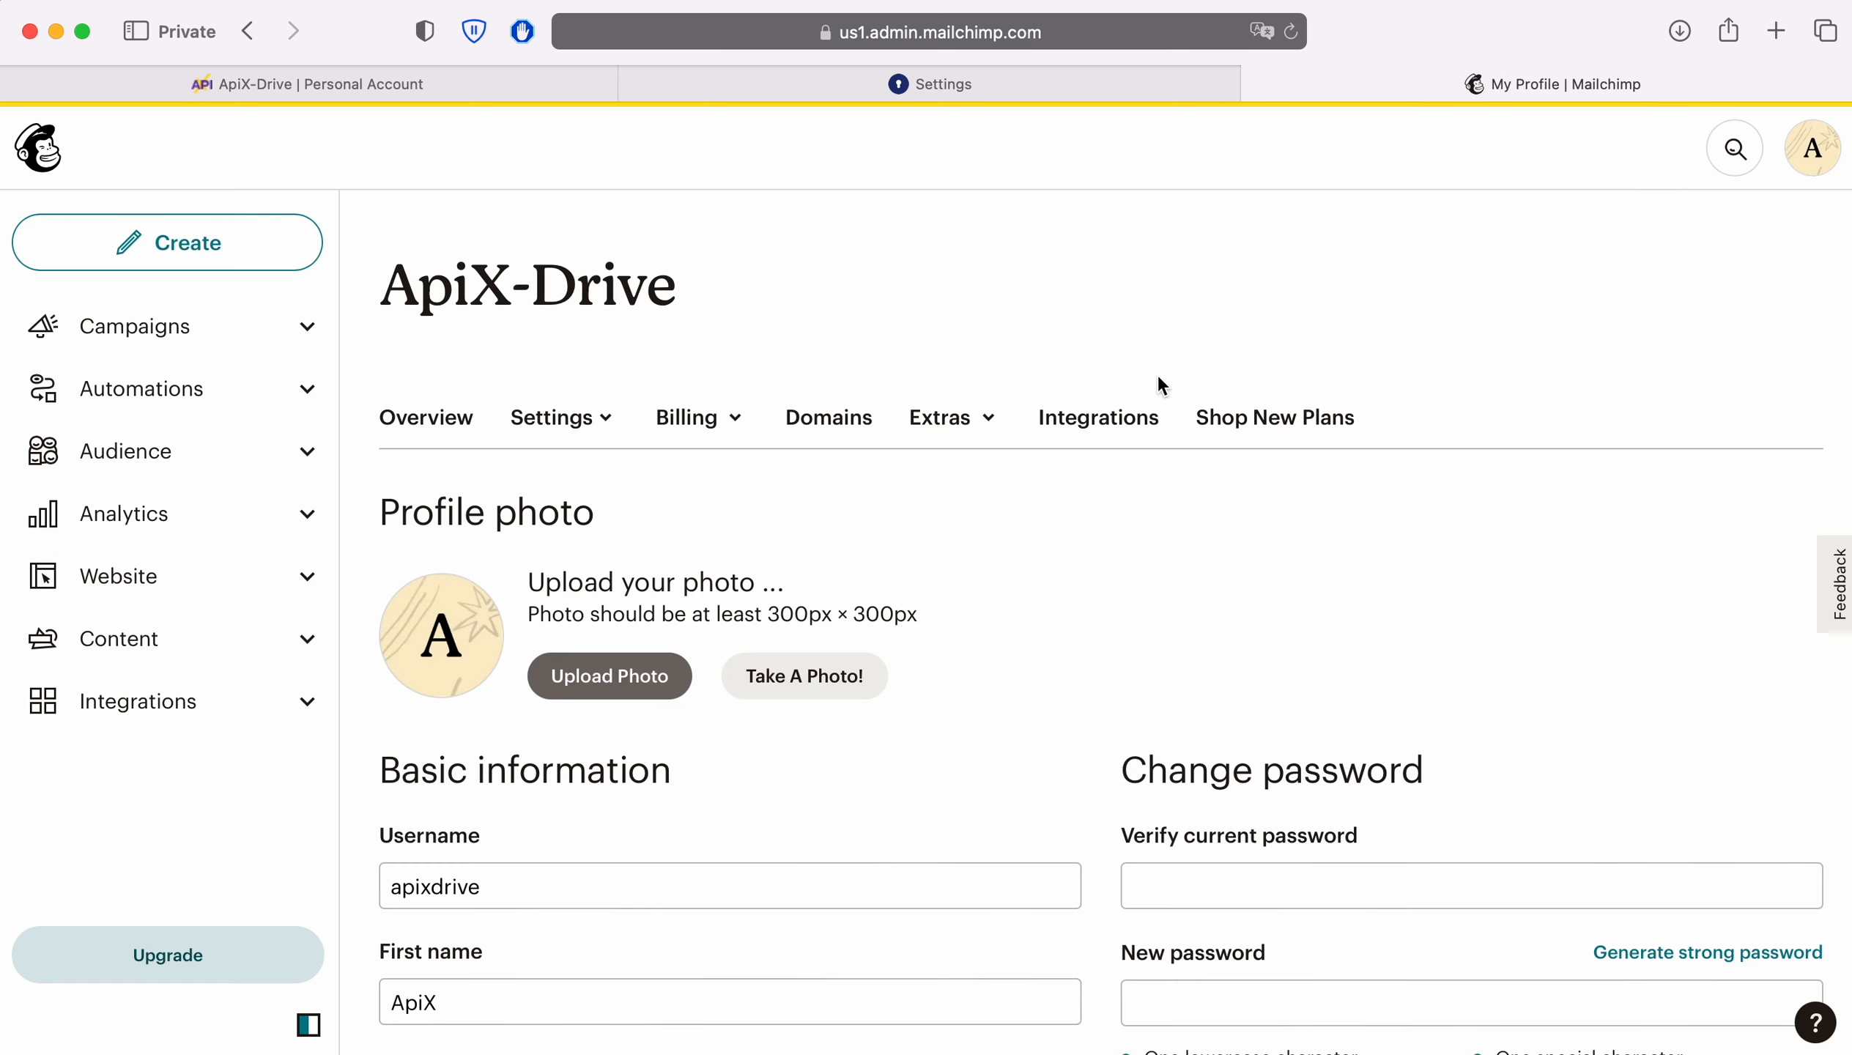
pyautogui.click(984, 422)
pyautogui.click(975, 534)
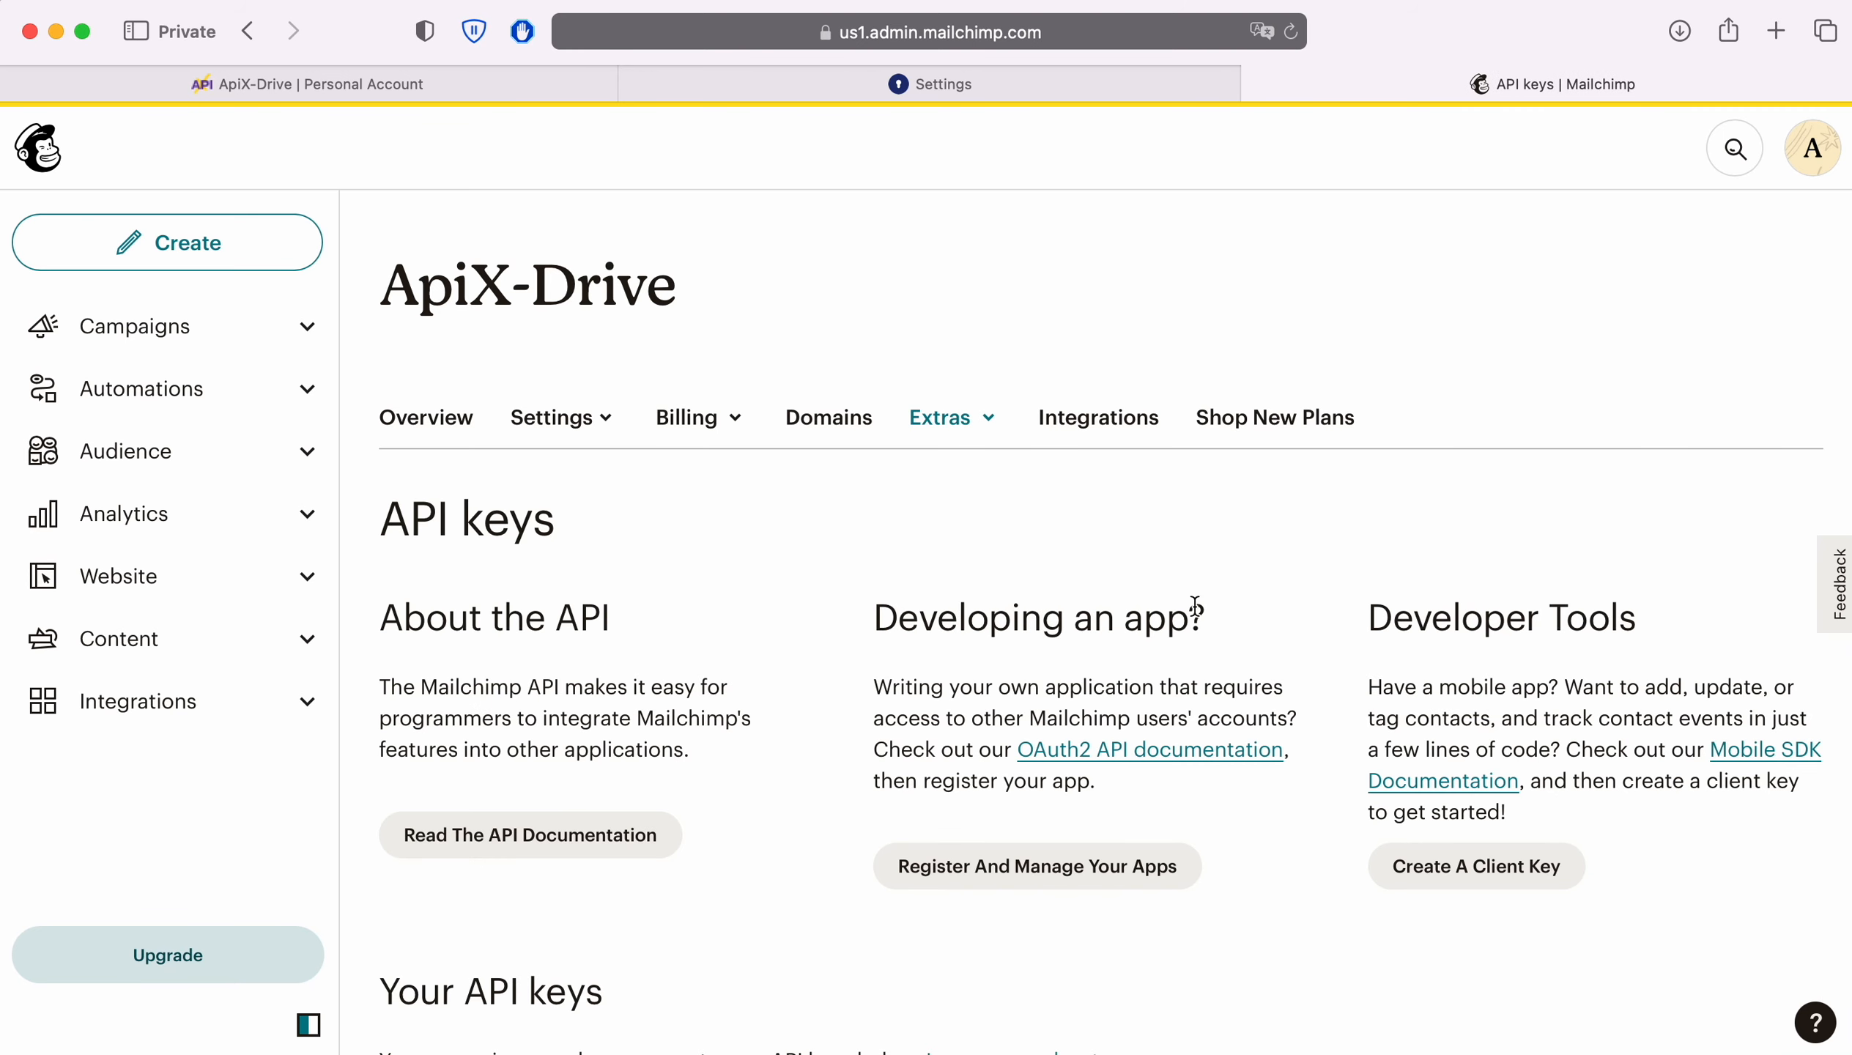
# Generate a new Mailchimp API key named ApiX-Drive and copy it to the clipboard.
pyautogui.scroll(-10, 1196, 607)
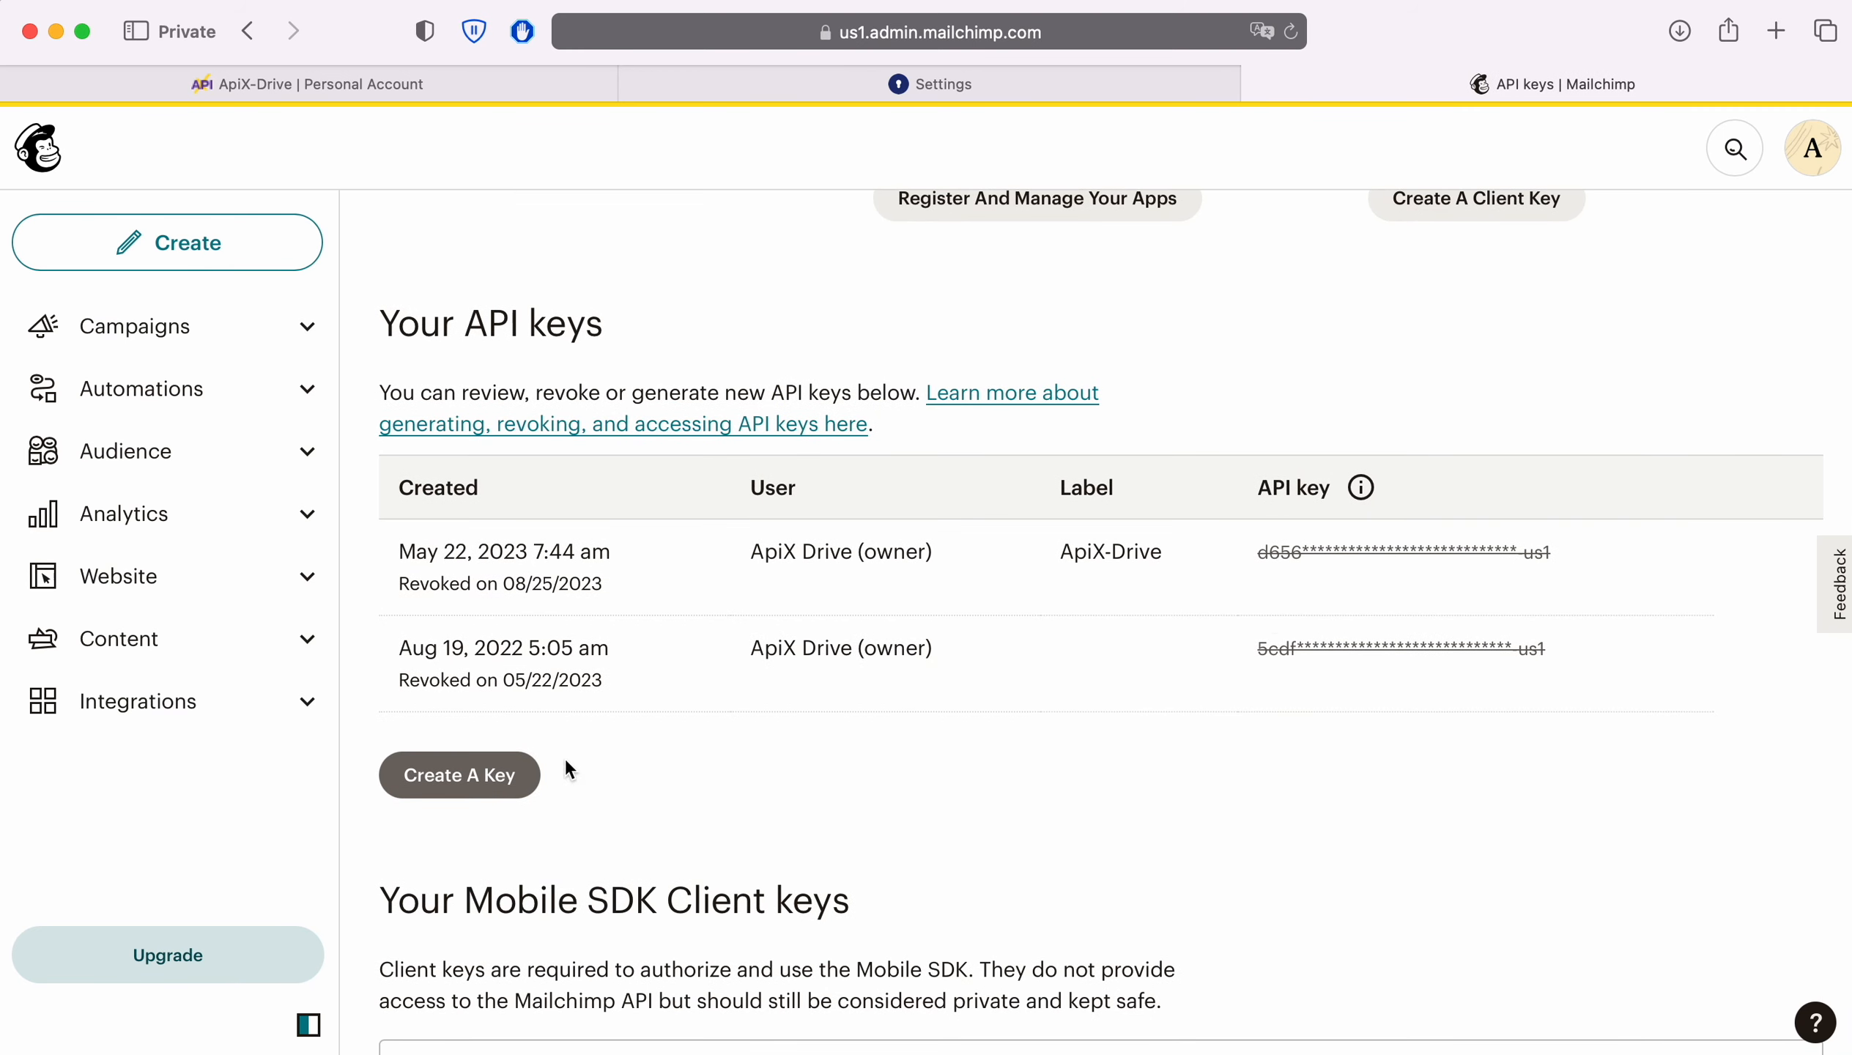
pyautogui.click(529, 774)
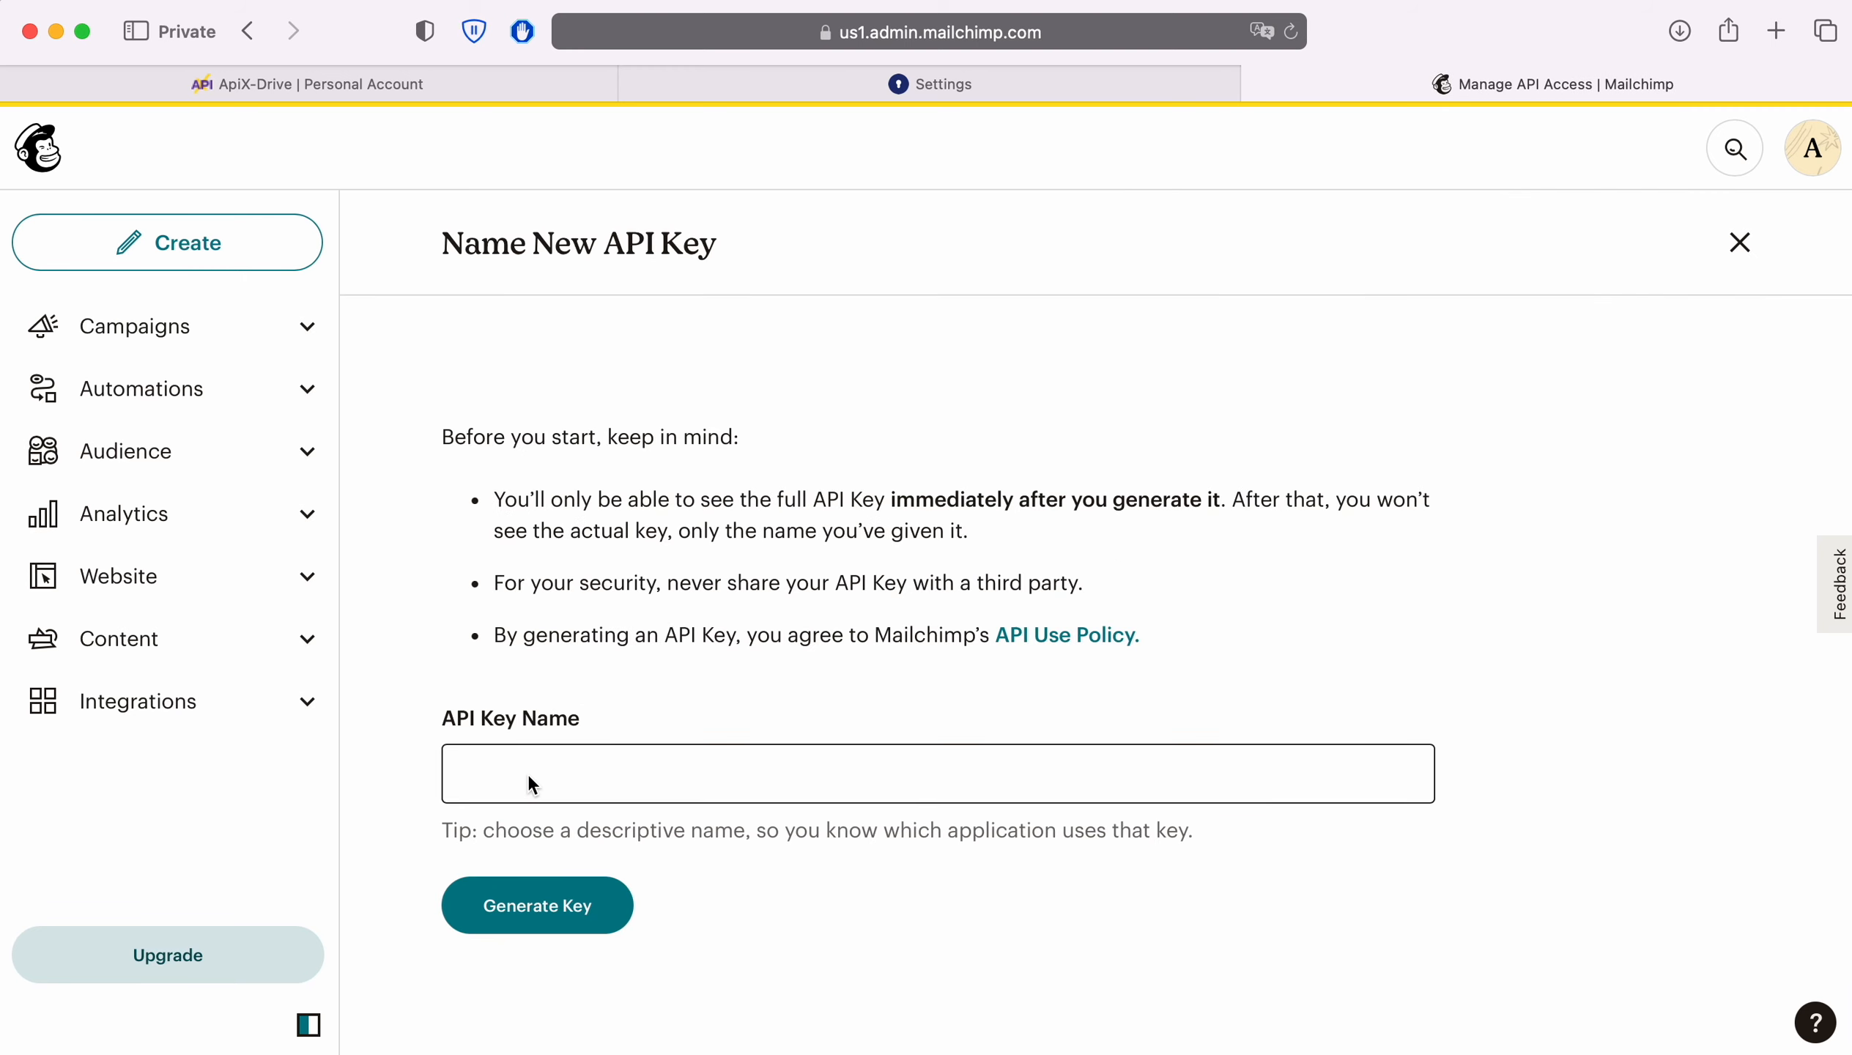
pyautogui.click(528, 772)
pyautogui.write('ApiX-')
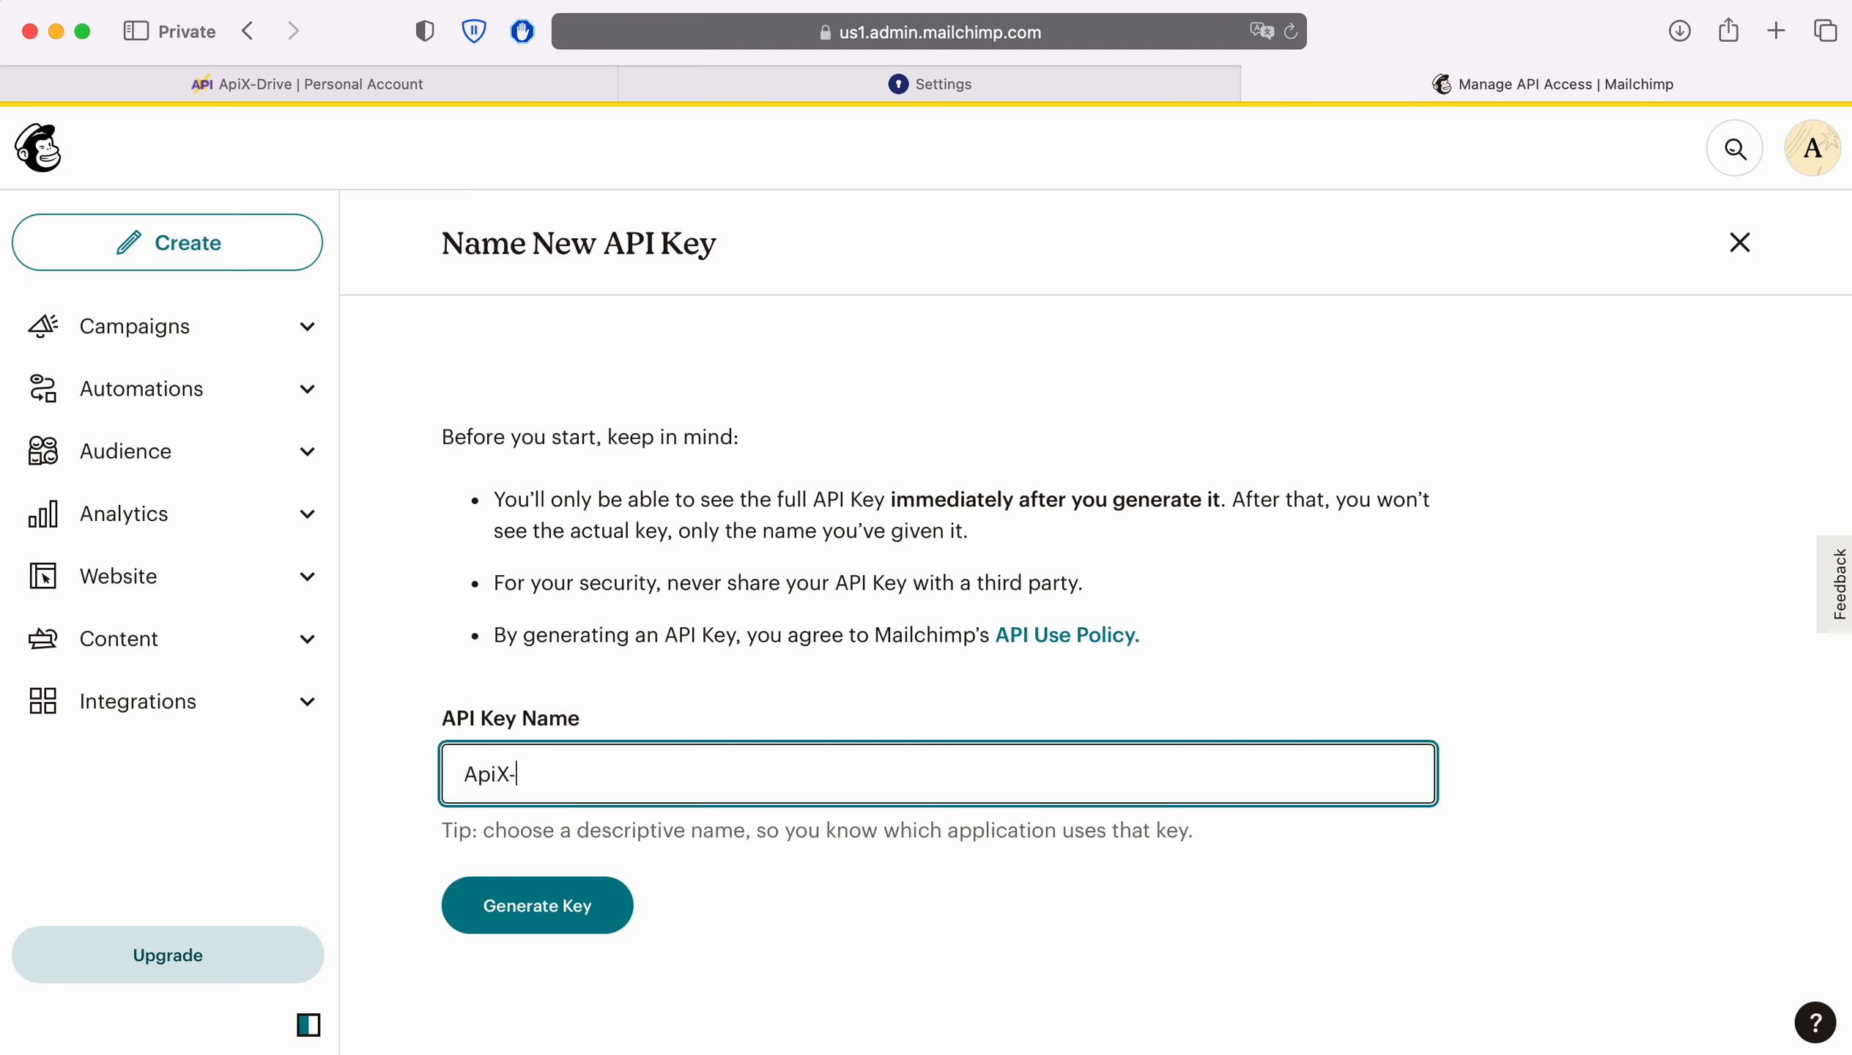
pyautogui.write('Drive')
pyautogui.click(611, 906)
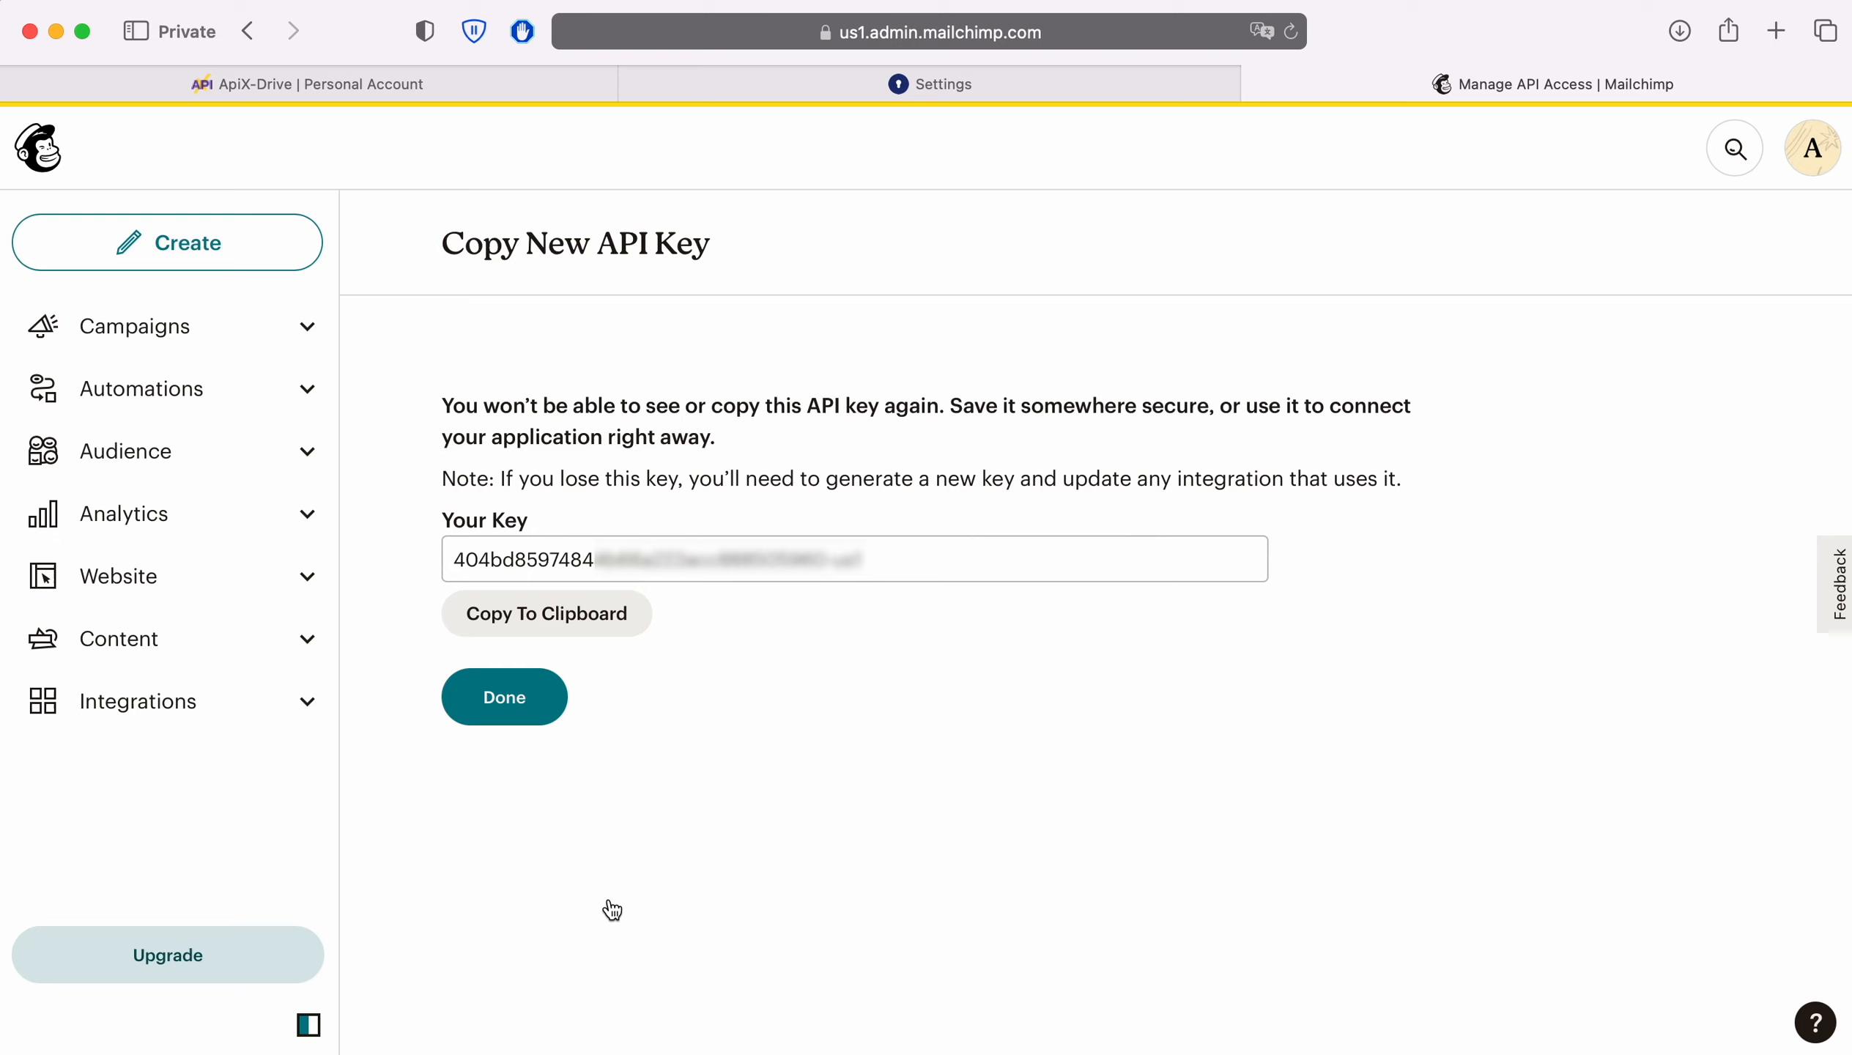
pyautogui.click(600, 624)
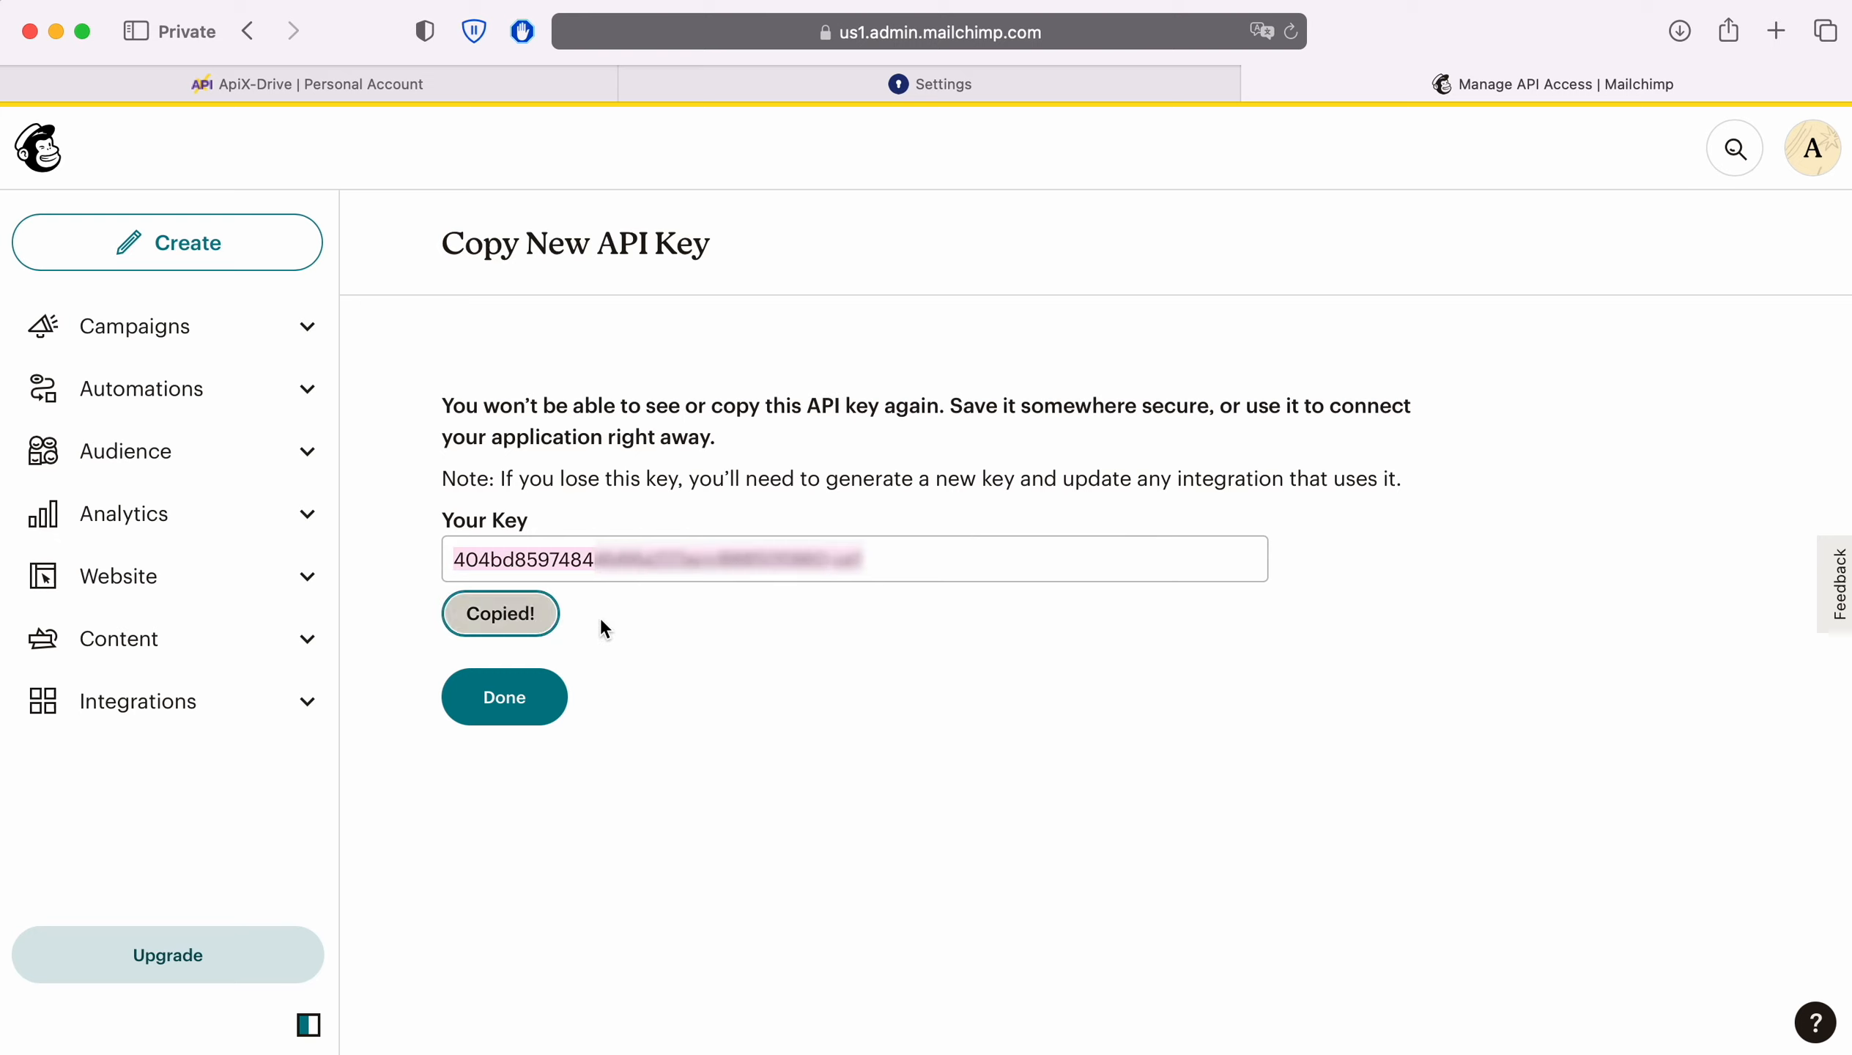
# Switch to ApiX-Drive, paste the API key into the MailChimp connection setup and save the account.
pyautogui.click(417, 84)
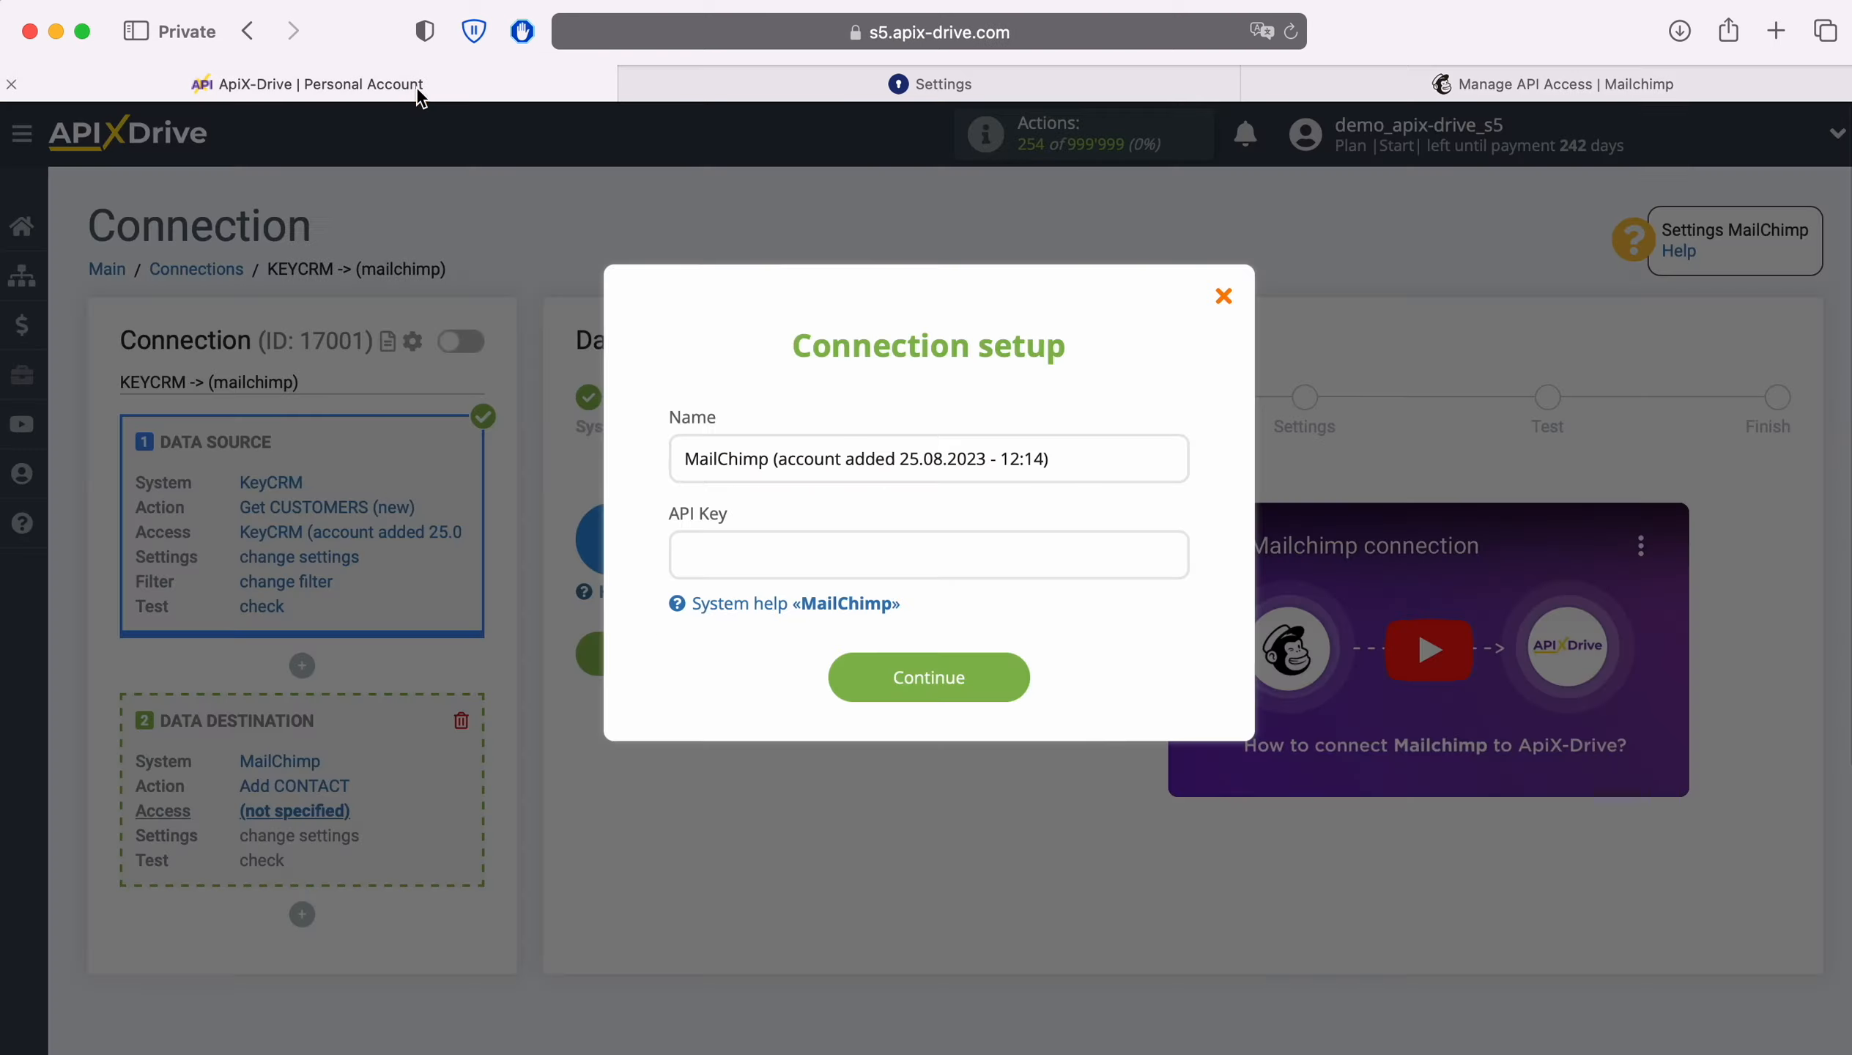
pyautogui.rightClick(691, 547)
pyautogui.click(736, 619)
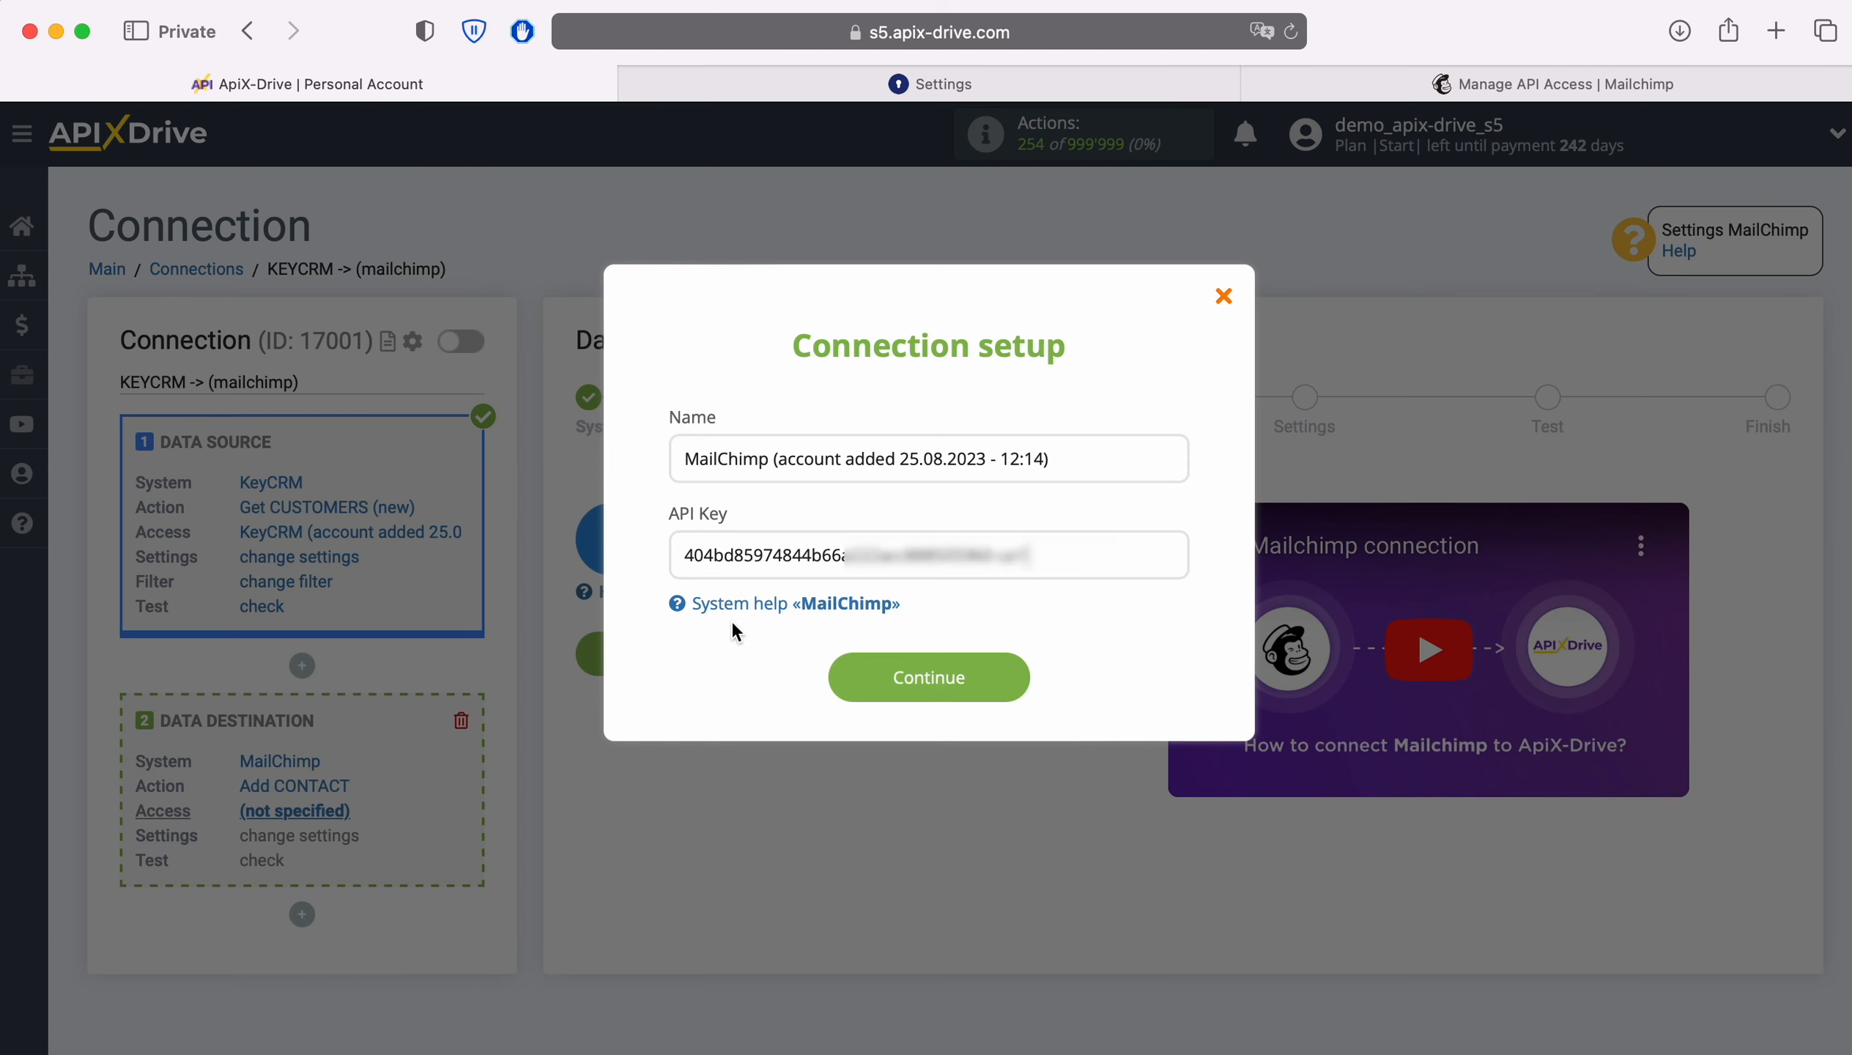
pyautogui.click(1017, 682)
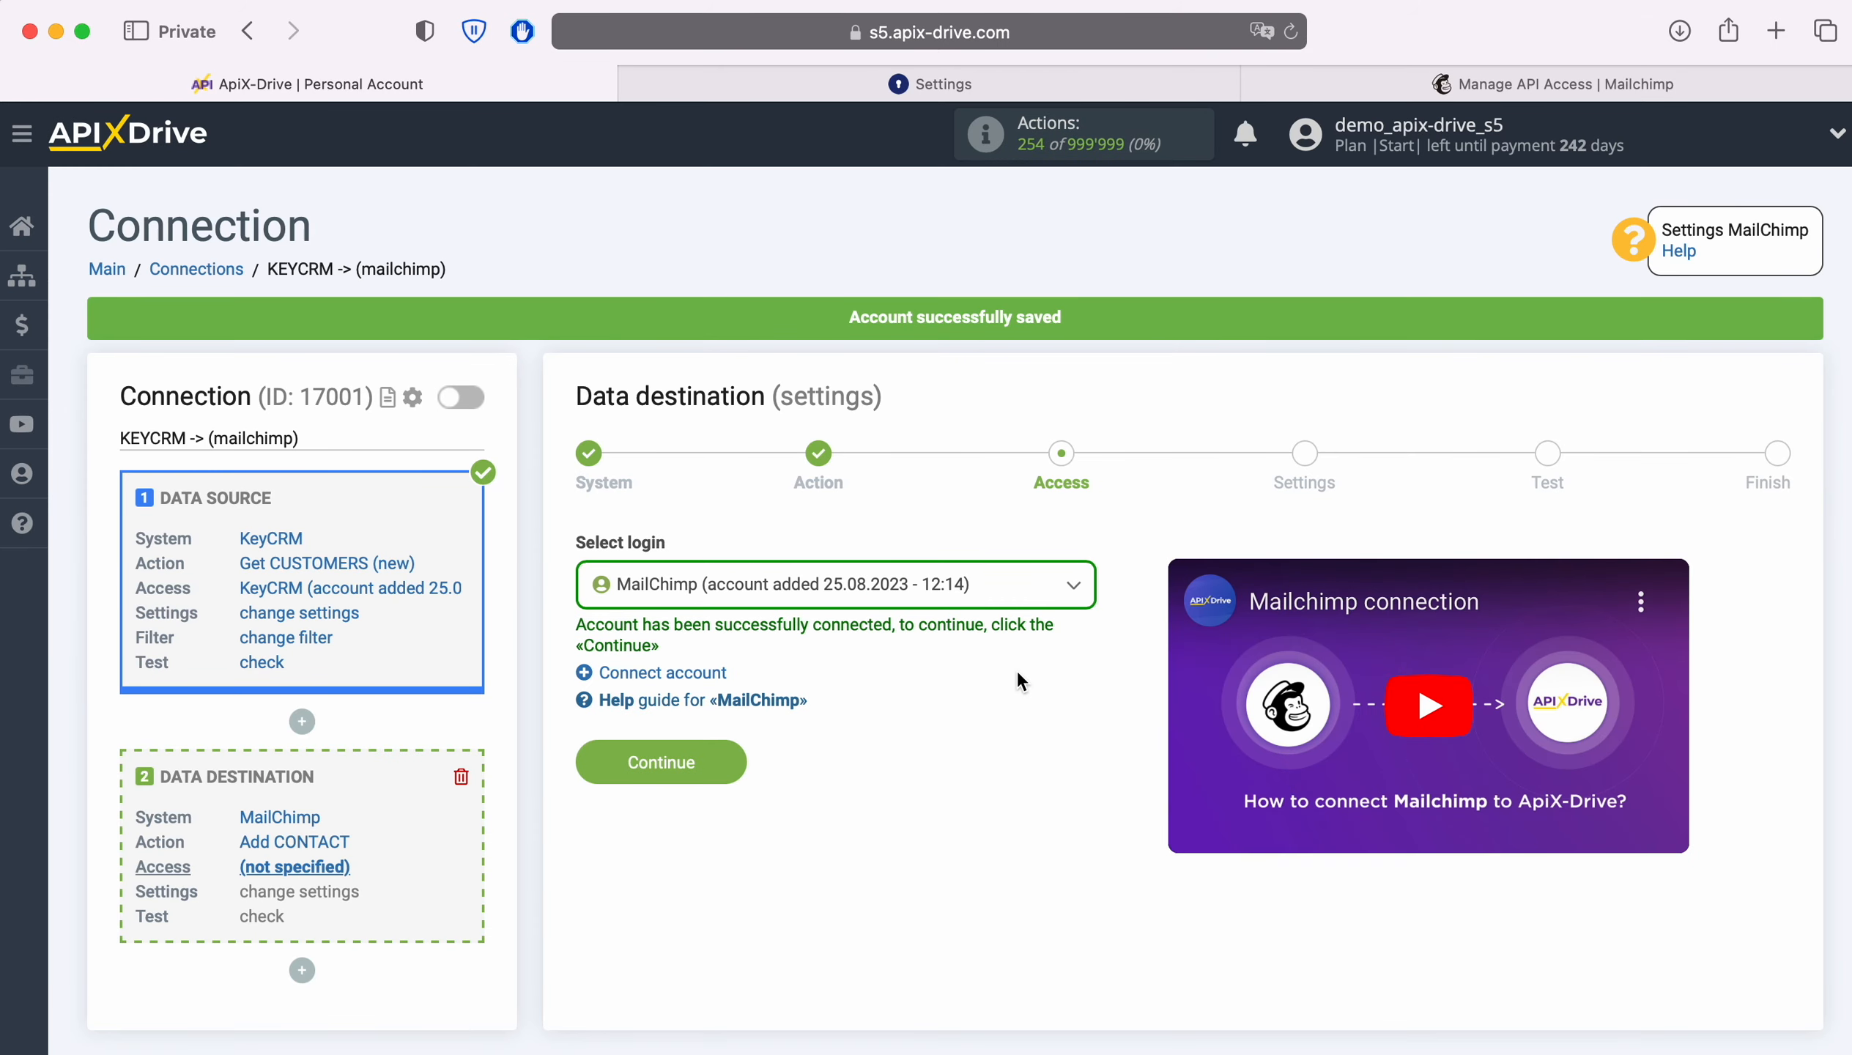
# Choose the newly connected MailChimp account as the destination login and proceed to the settings stage.
pyautogui.click(1001, 599)
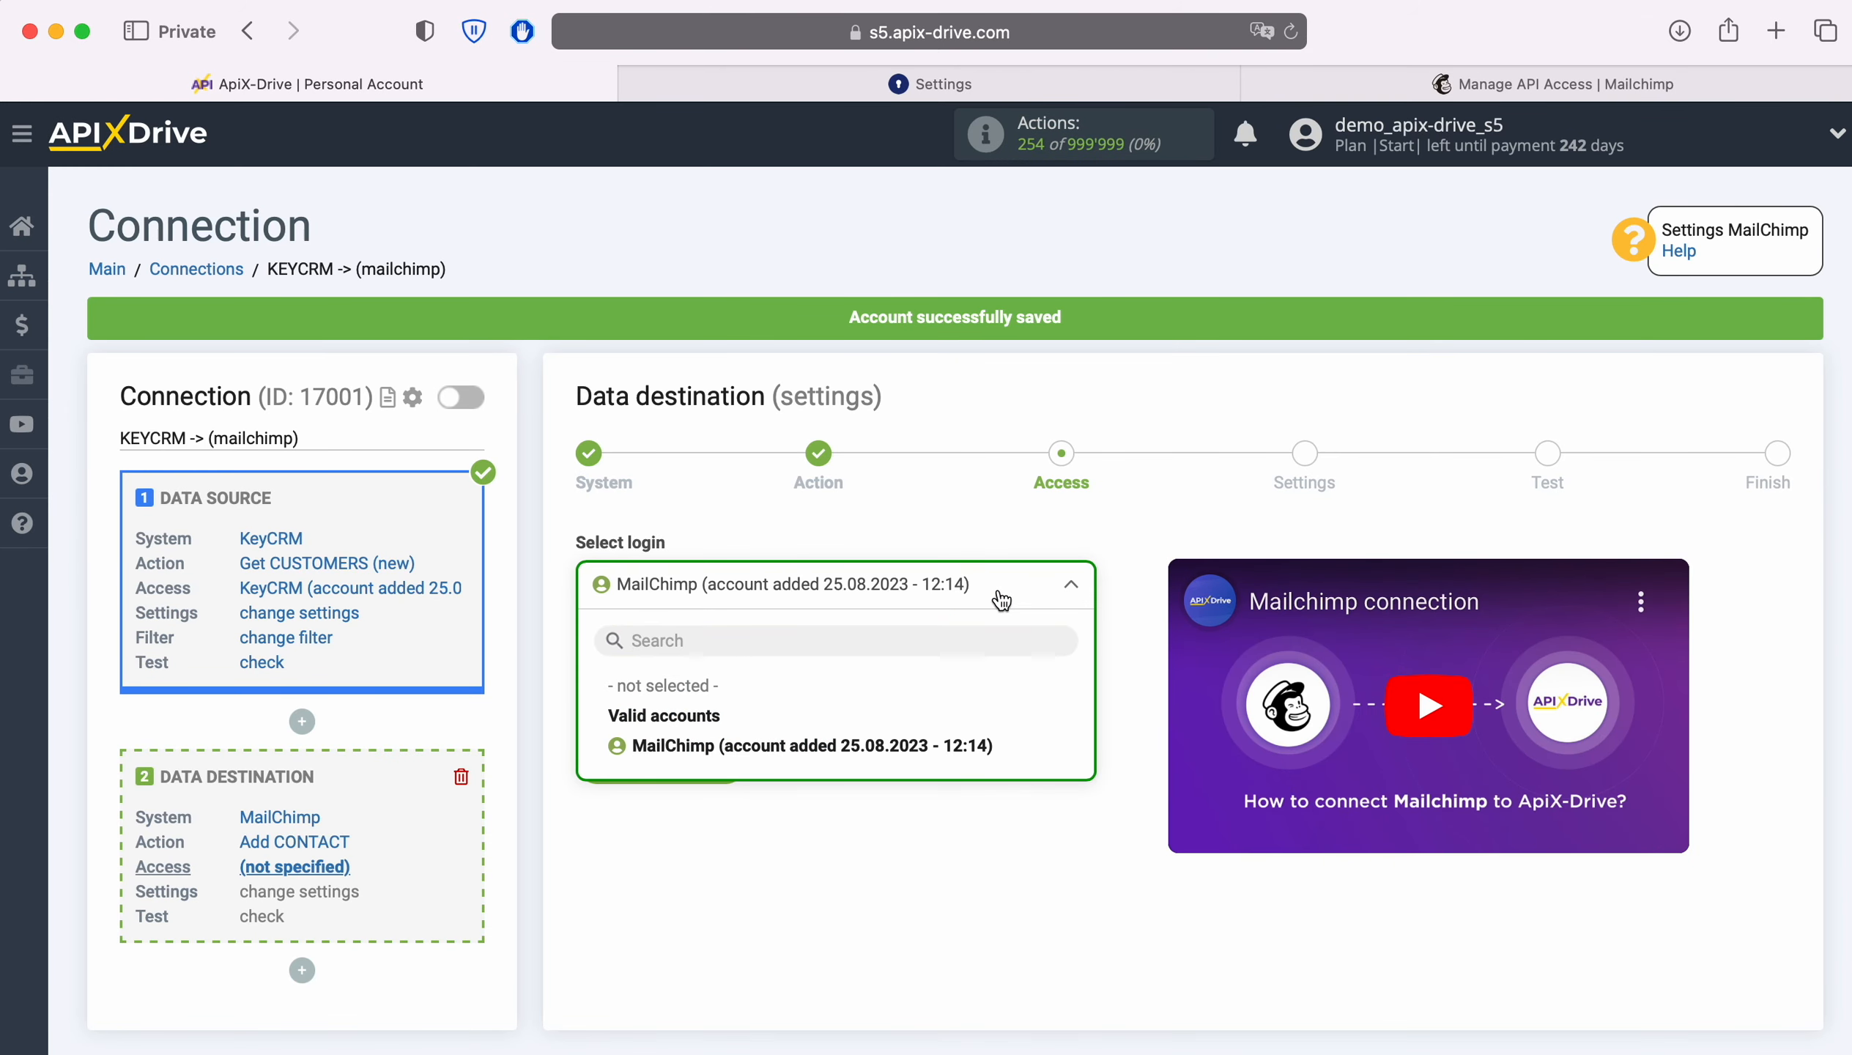
pyautogui.click(977, 745)
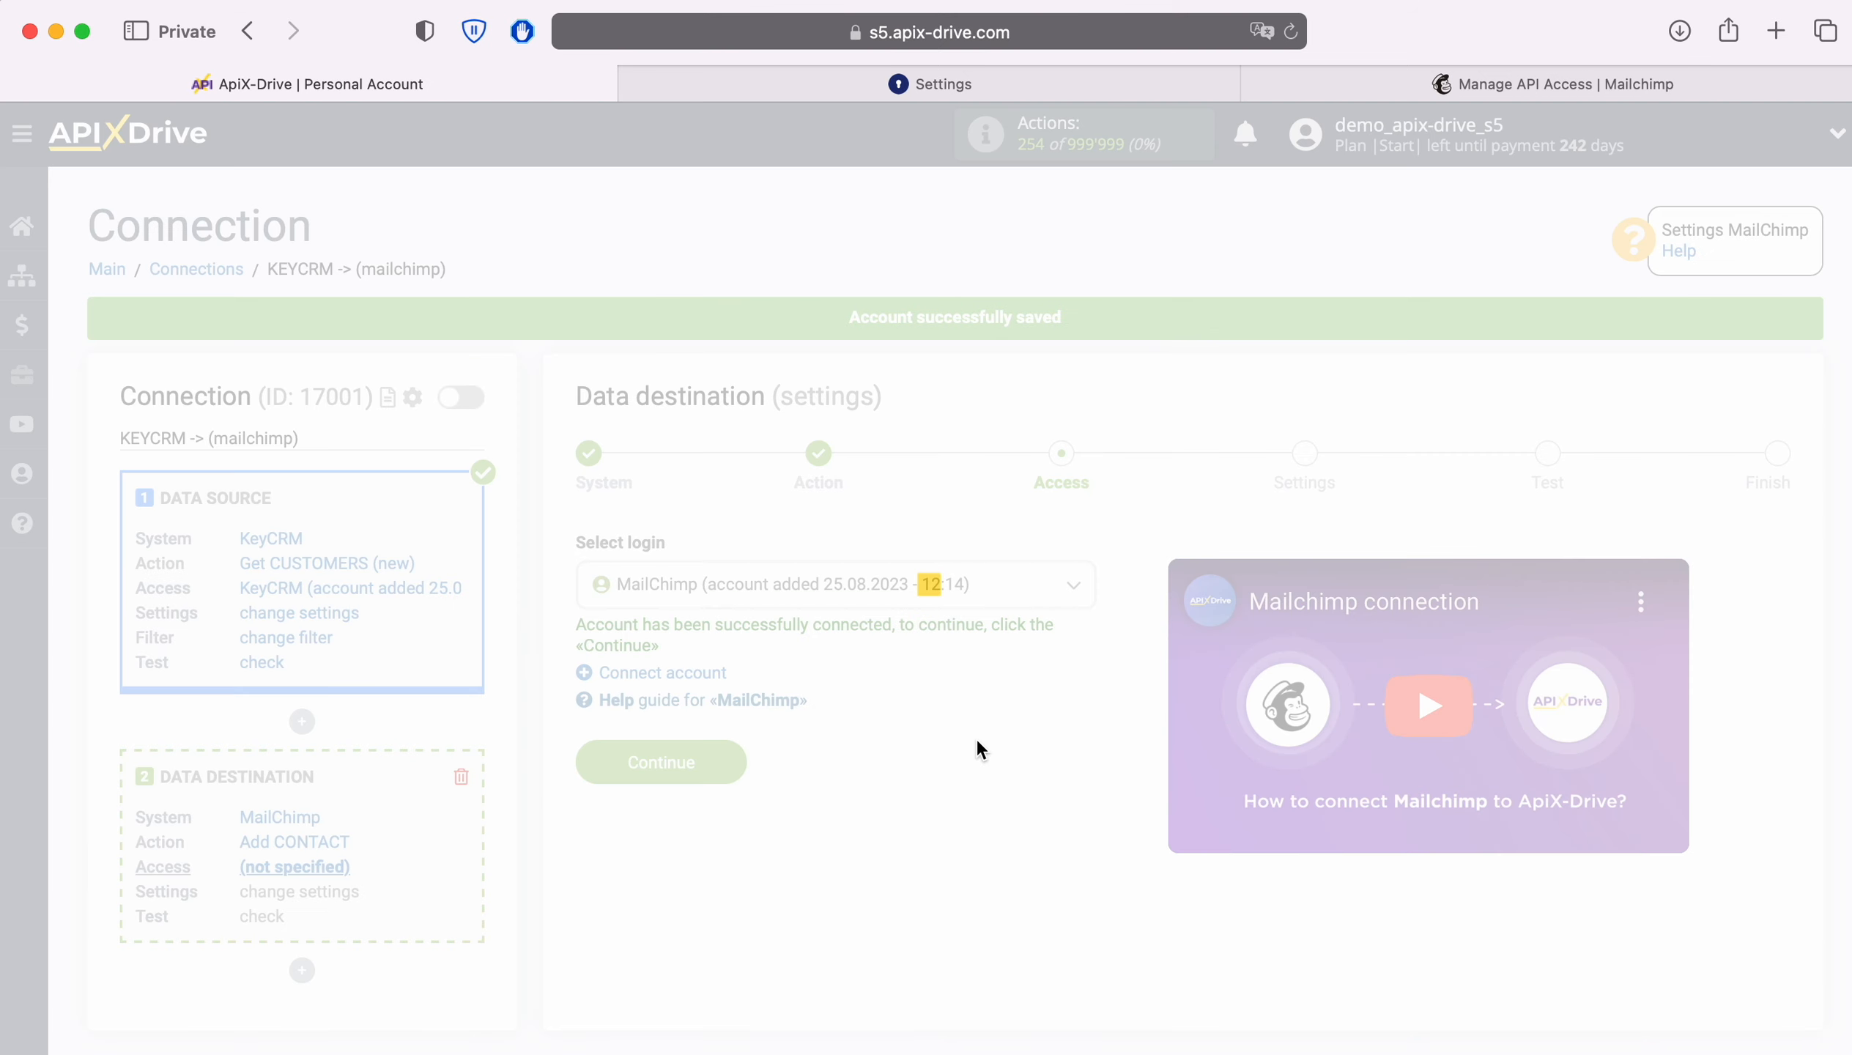
pyautogui.click(743, 762)
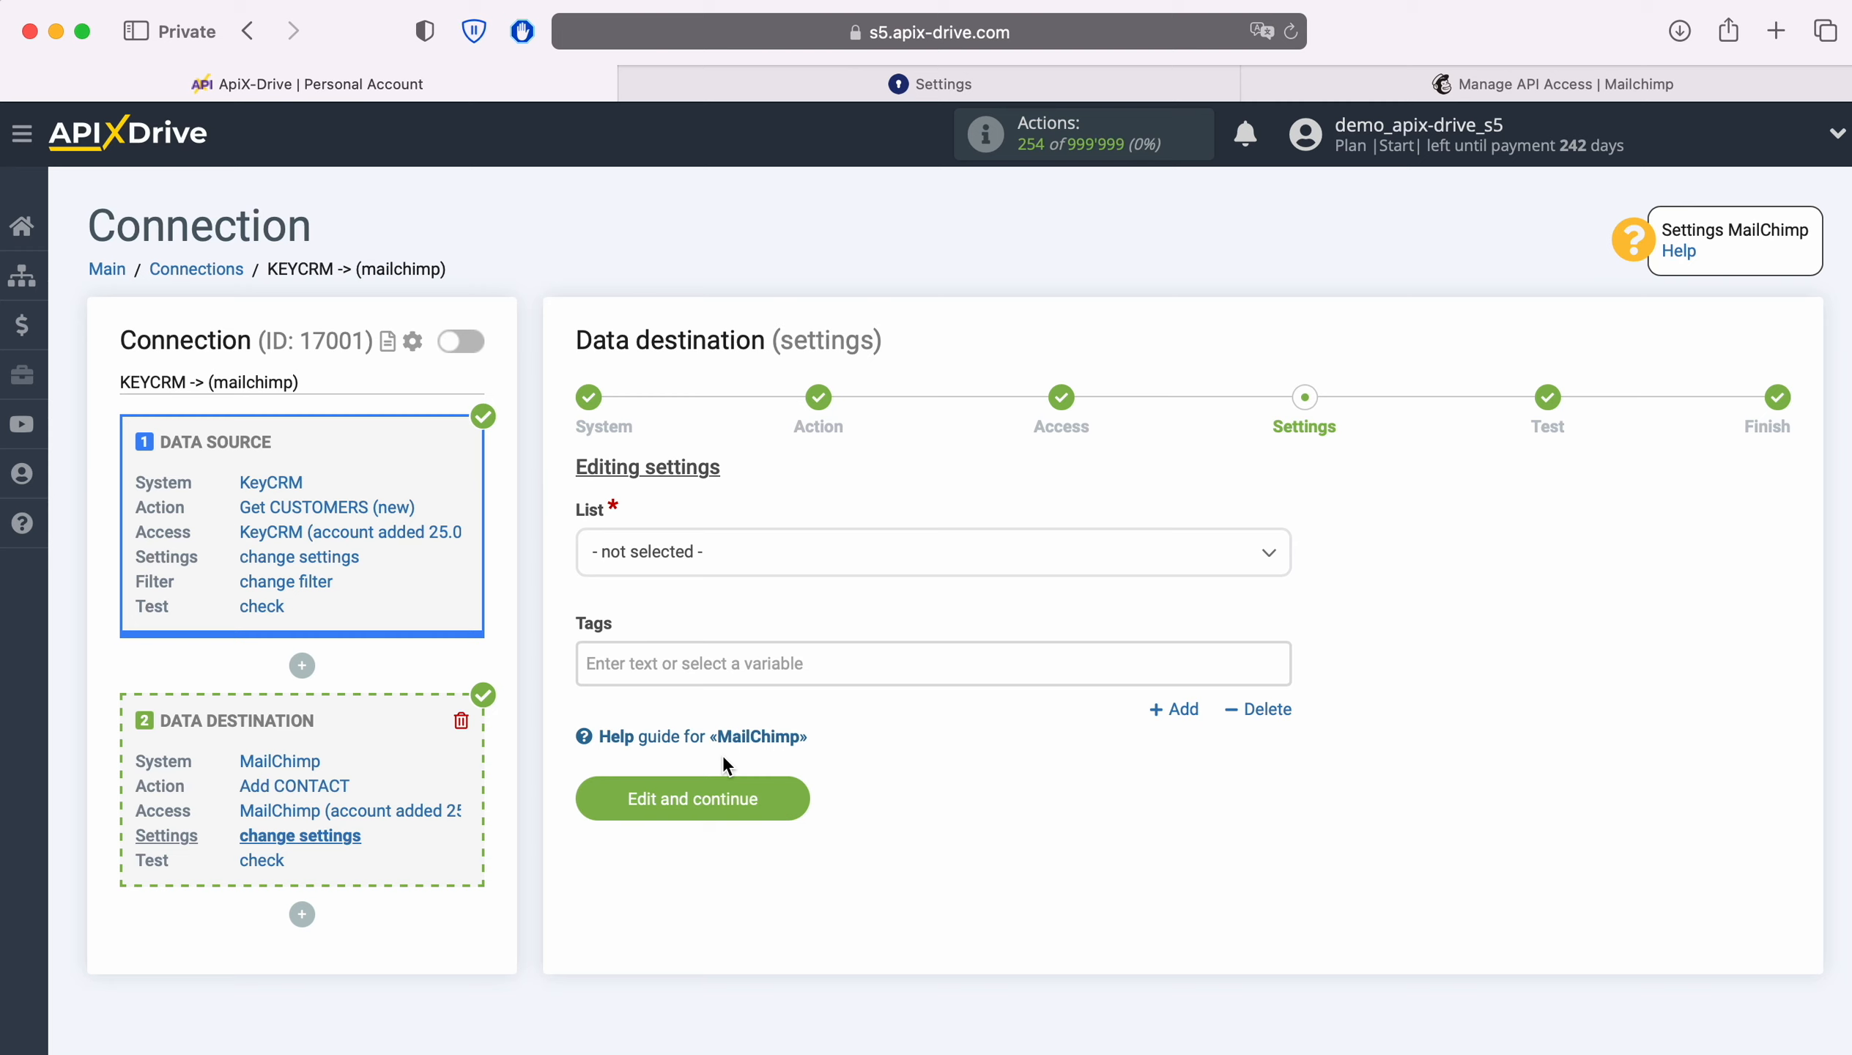
# Set the destination list to ApiX-Drive and map the E-mail field to the KeyCRM customer's E-mail variable.
pyautogui.click(726, 551)
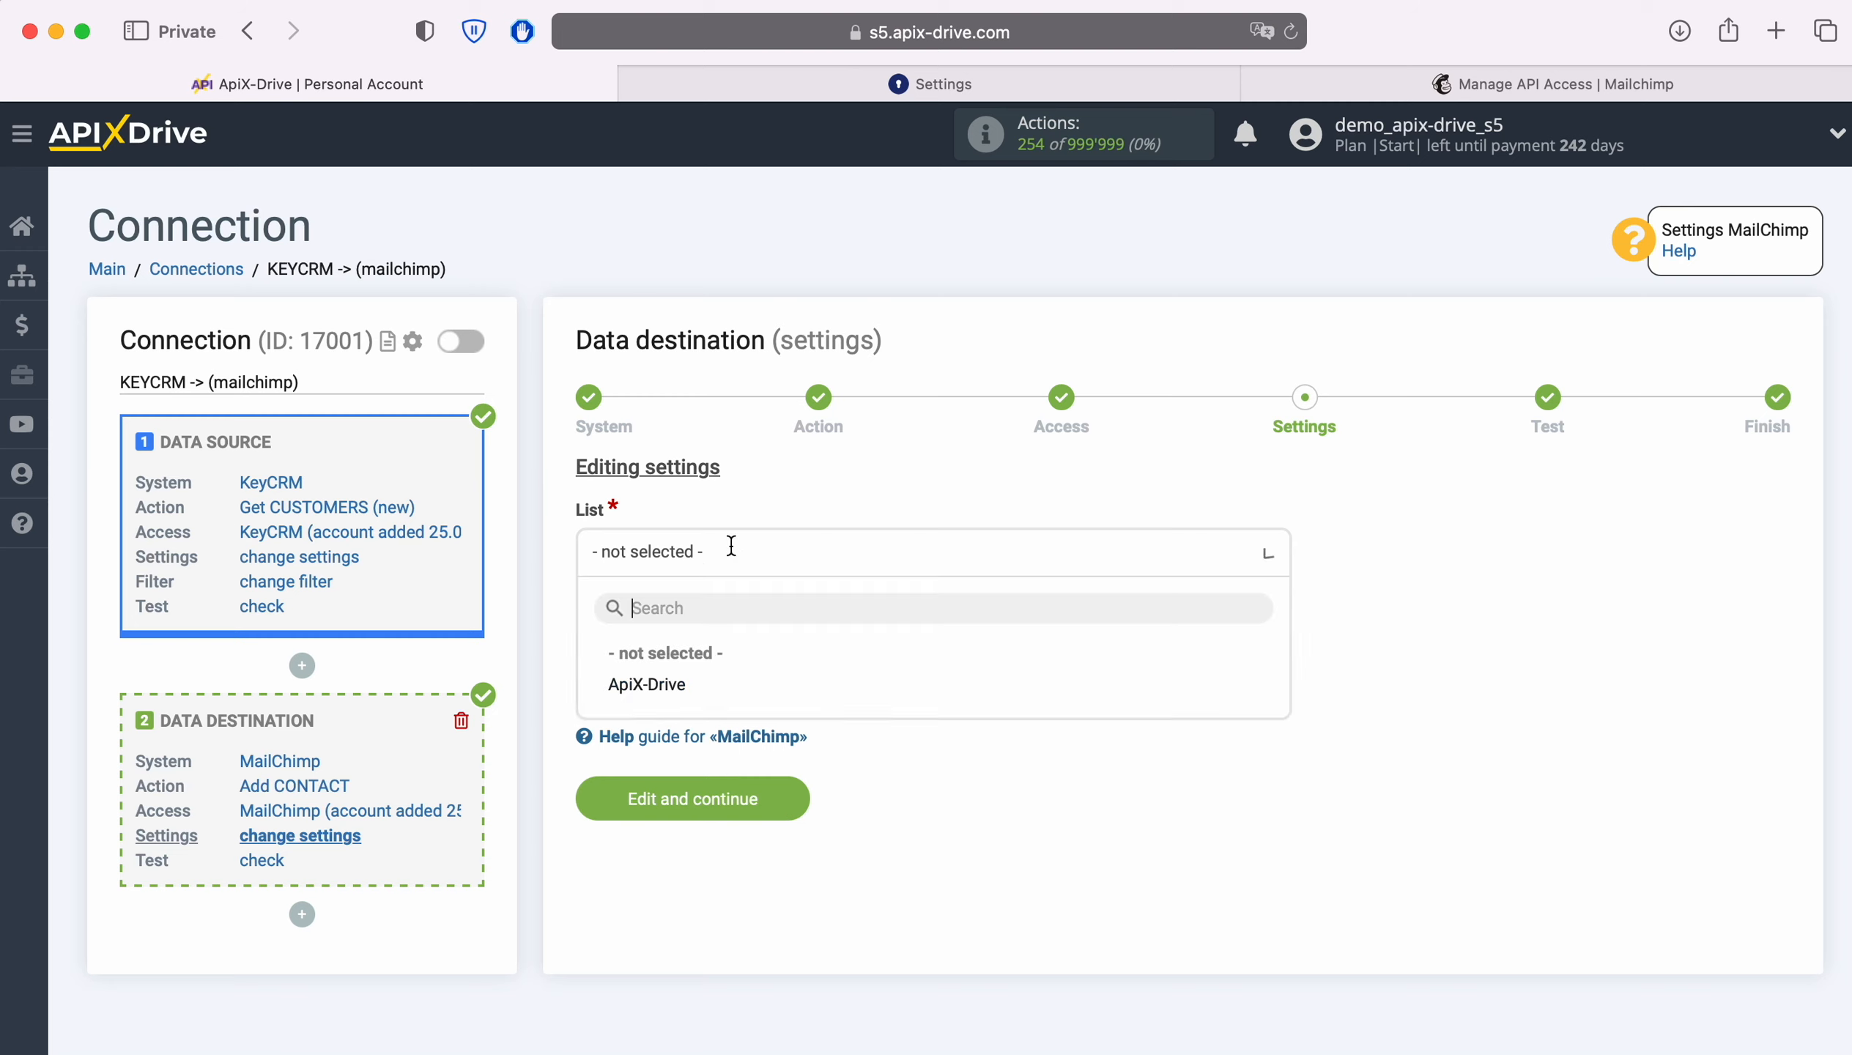
pyautogui.click(647, 685)
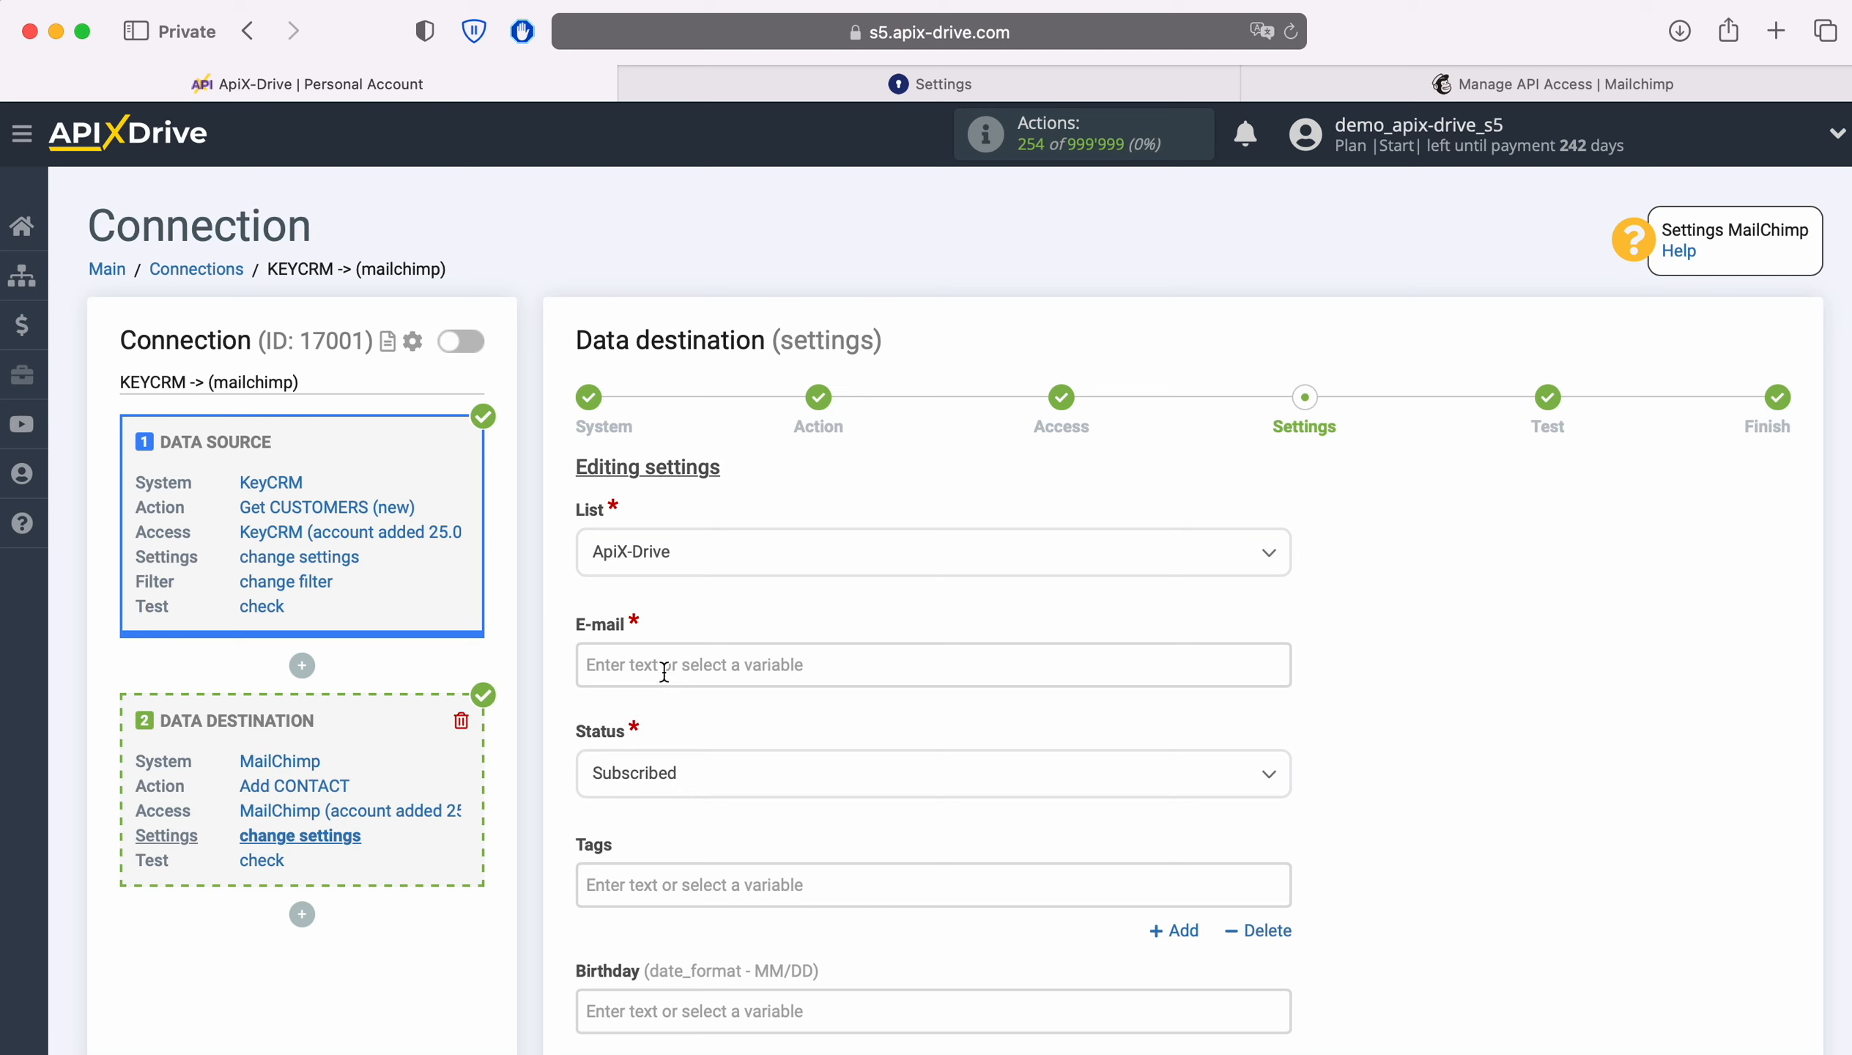
pyautogui.click(668, 682)
pyautogui.scroll(-2, 1132, 649)
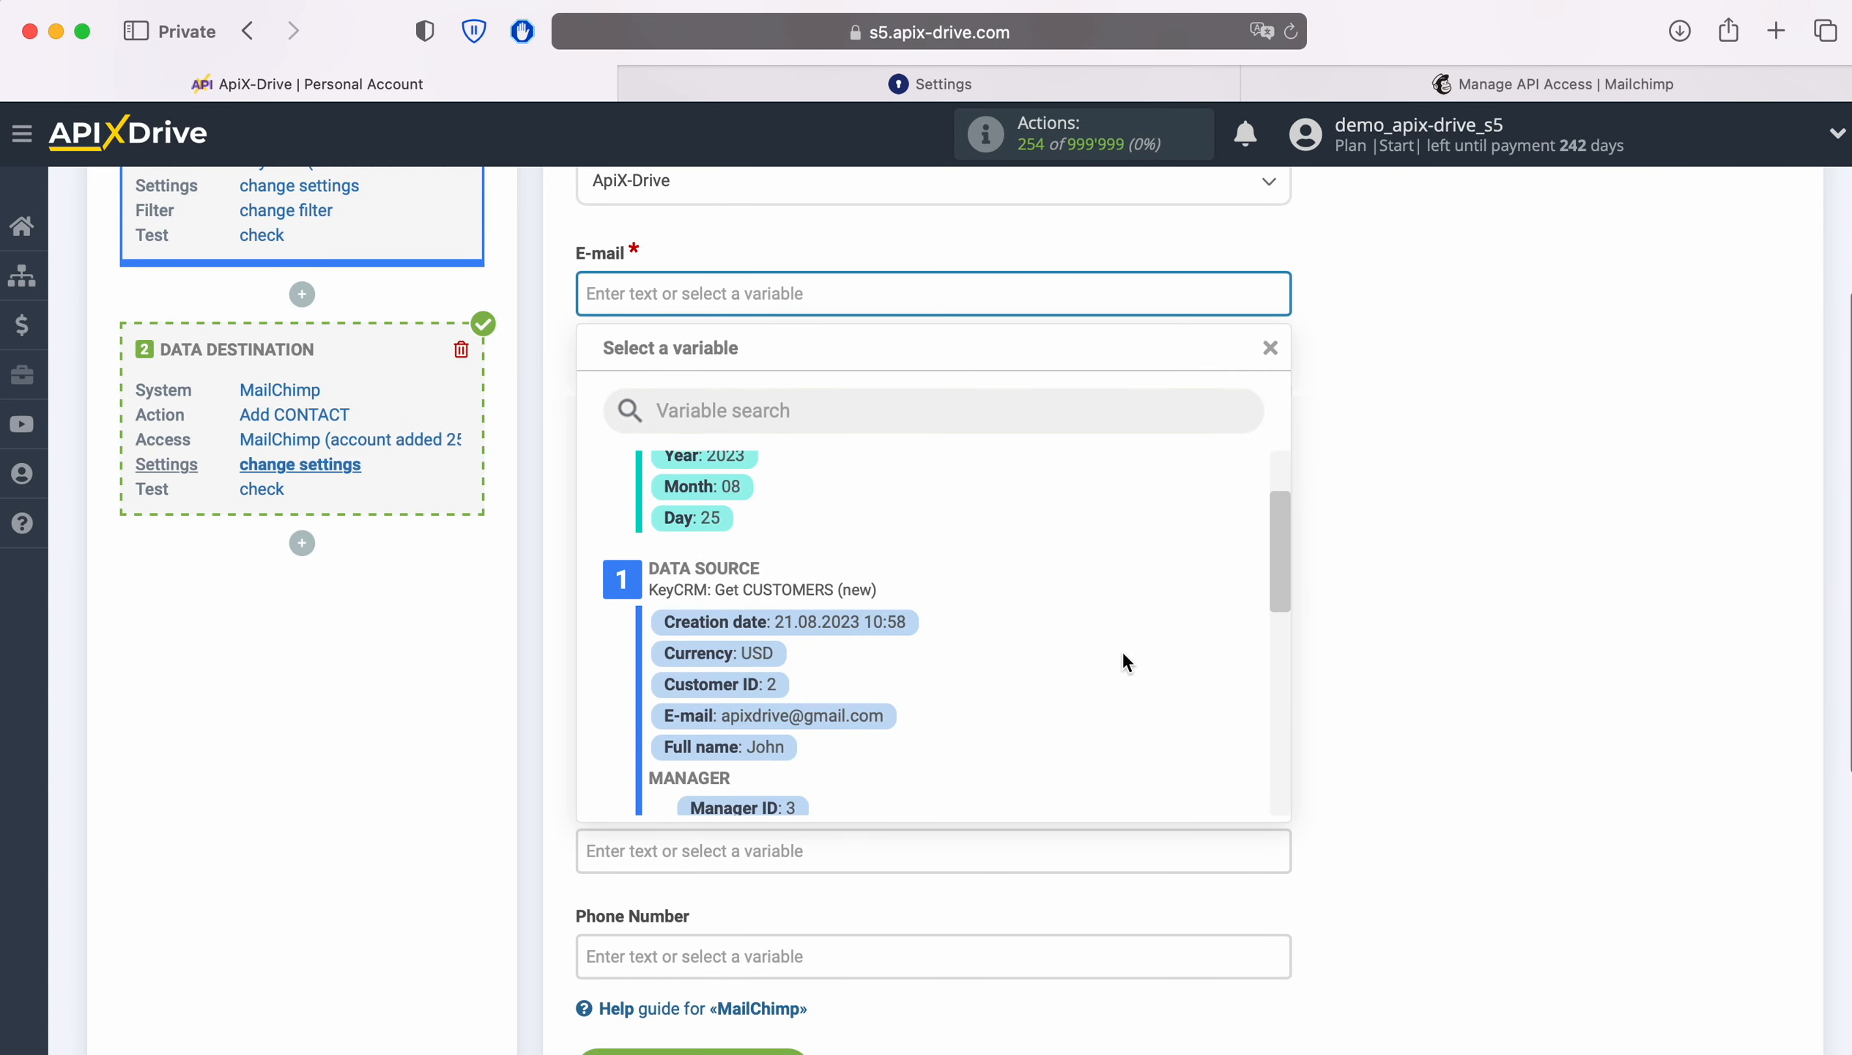
pyautogui.click(859, 713)
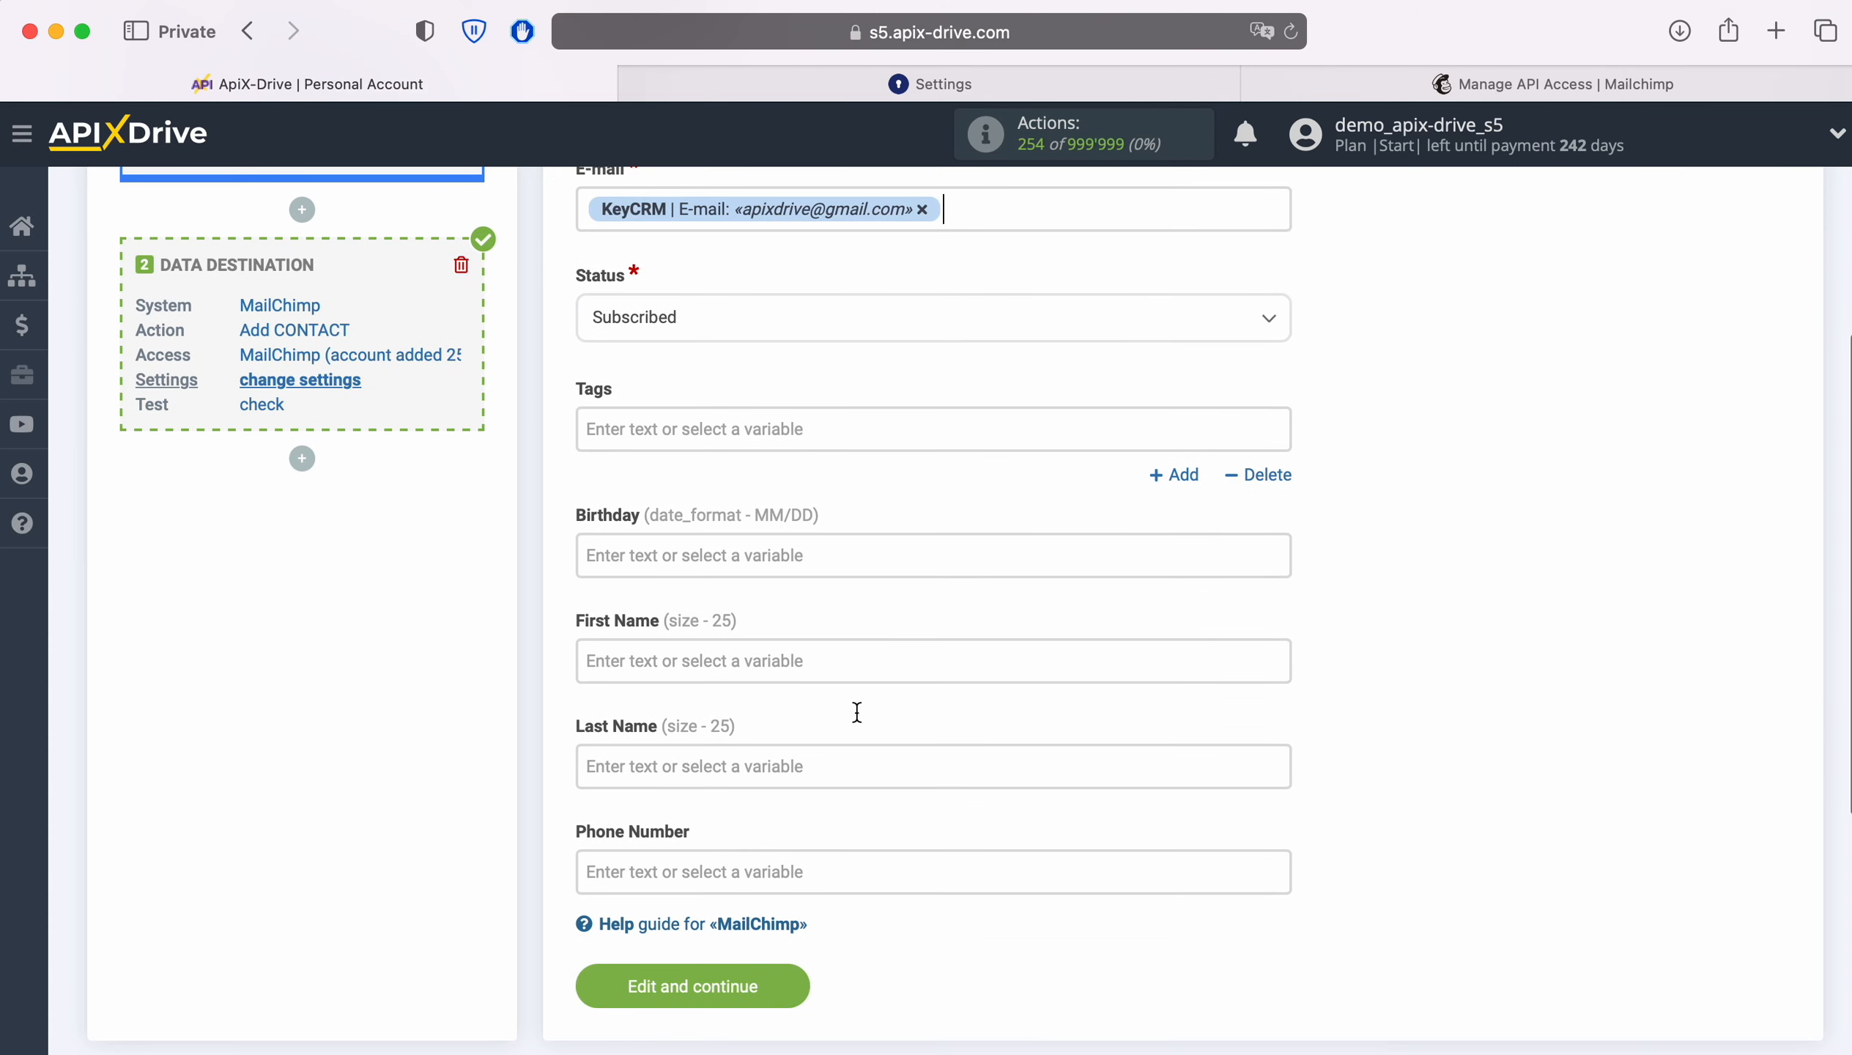
# Map First Name to the KeyCRM customer's Full name variable and Phone Number to the customer's Phone variable.
pyautogui.click(812, 672)
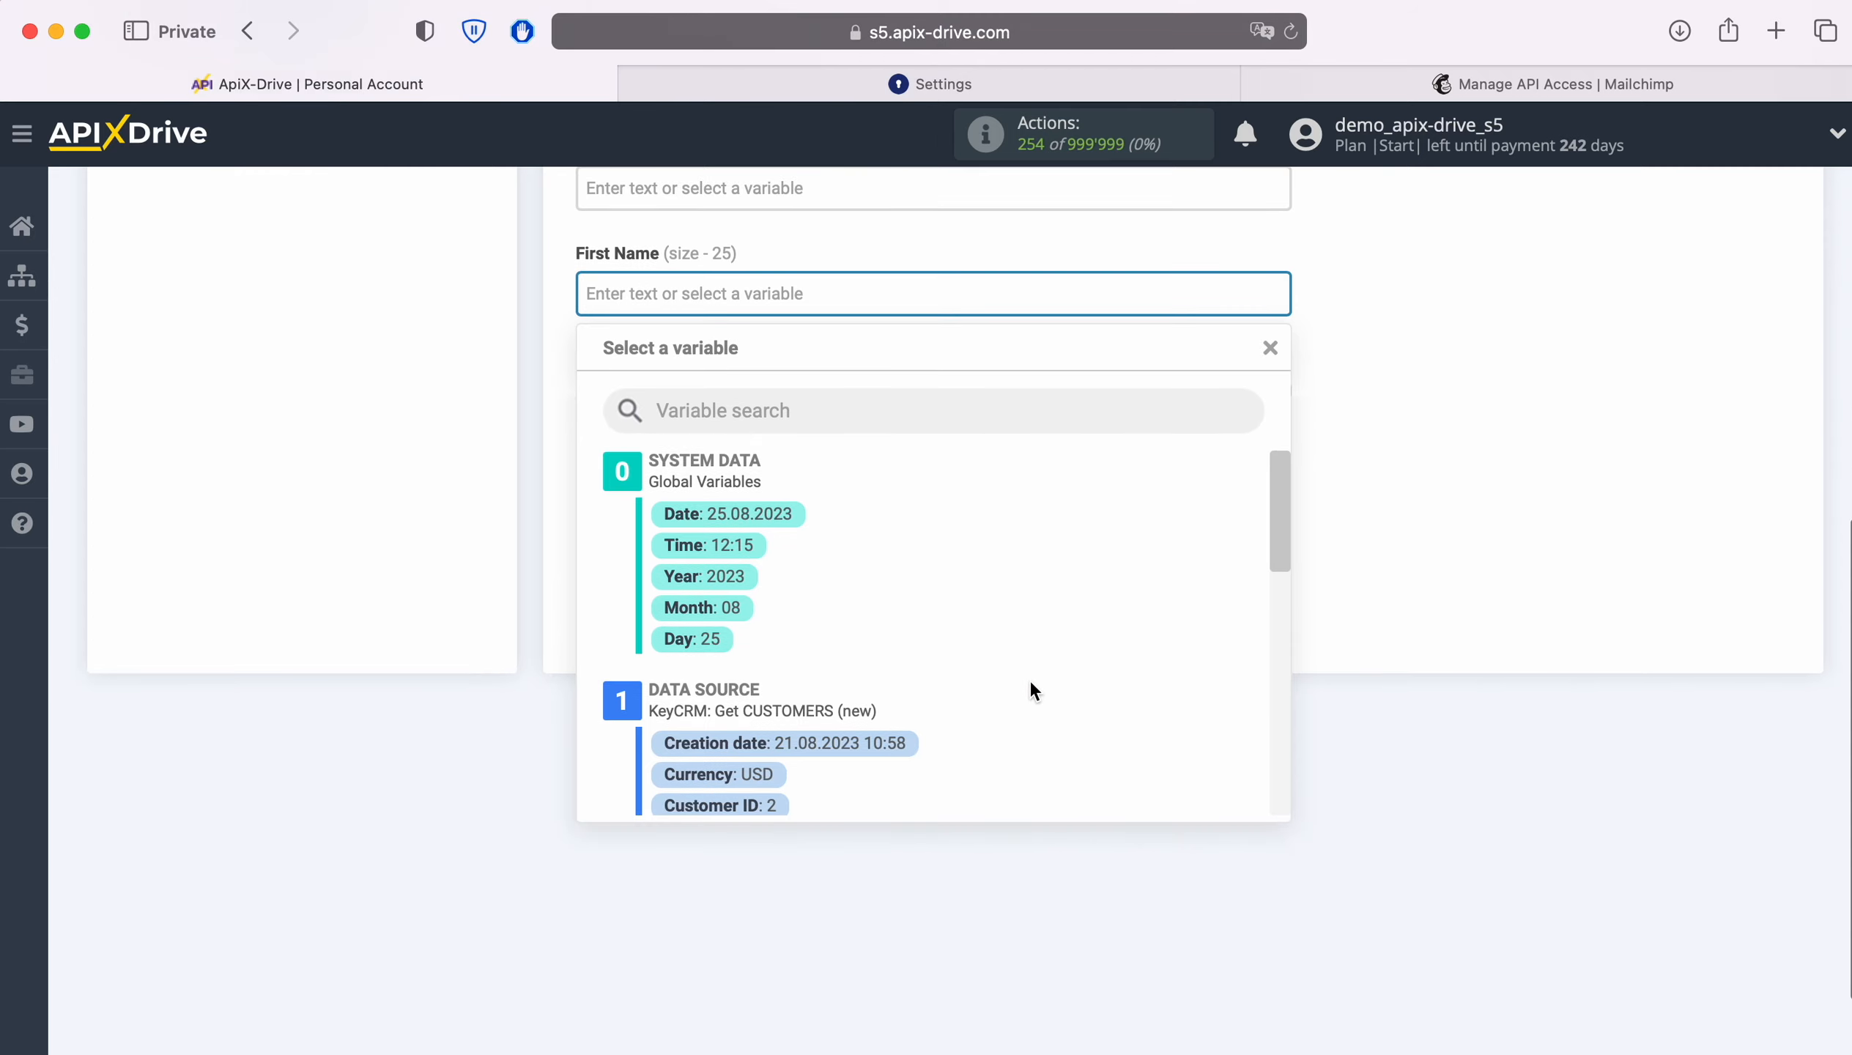
pyautogui.scroll(-3, 1031, 678)
pyautogui.click(777, 749)
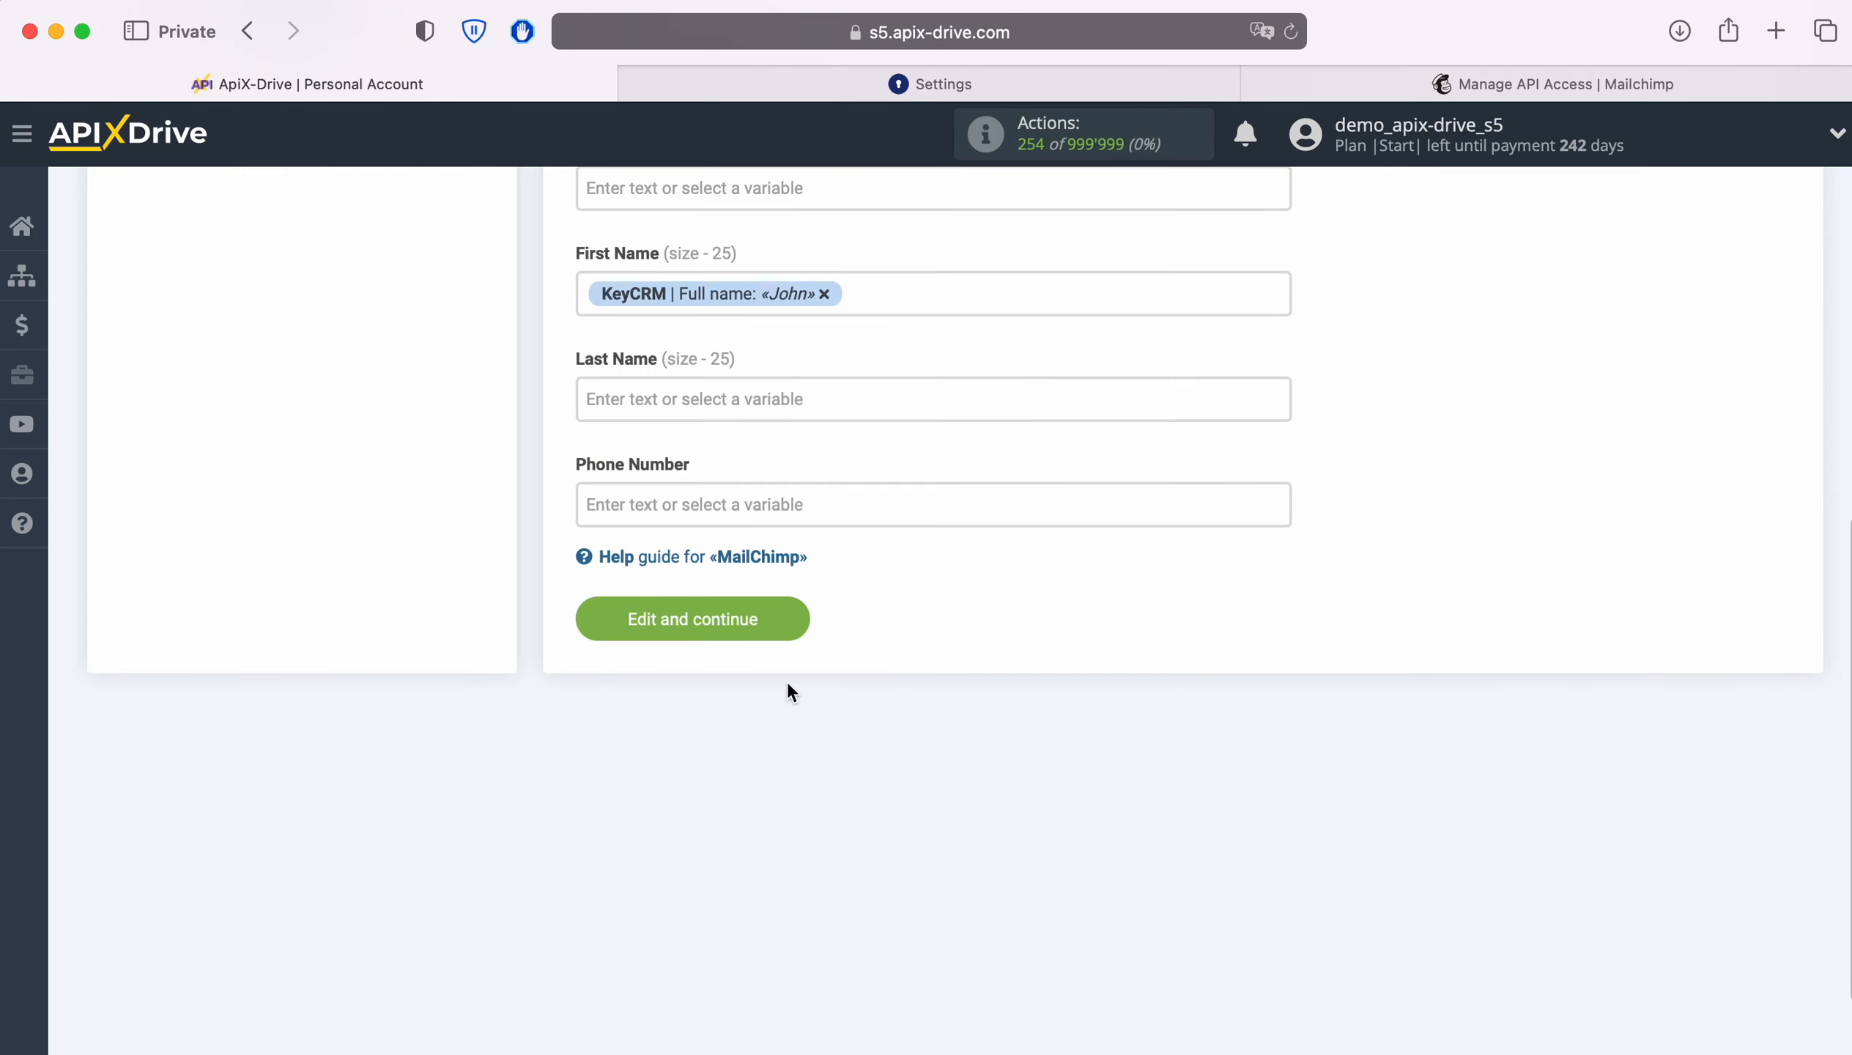
pyautogui.click(815, 504)
pyautogui.scroll(-10, 1140, 689)
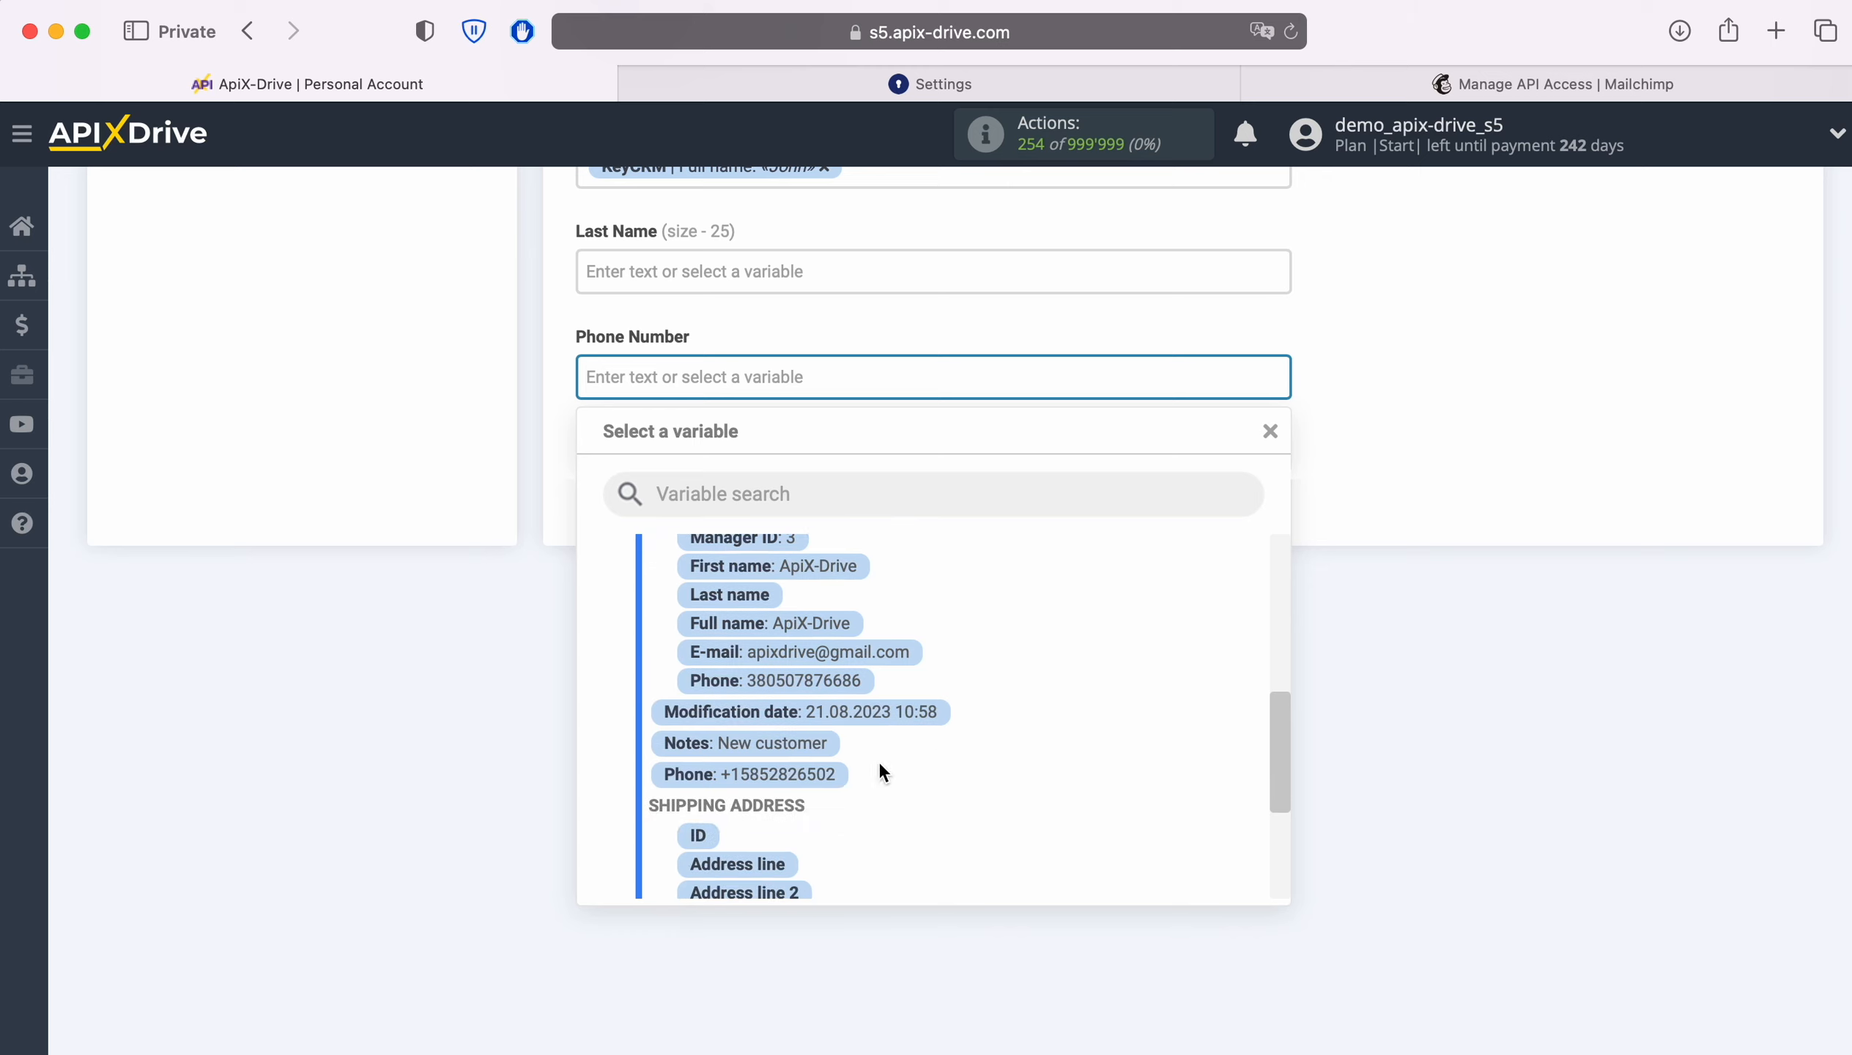
pyautogui.click(789, 773)
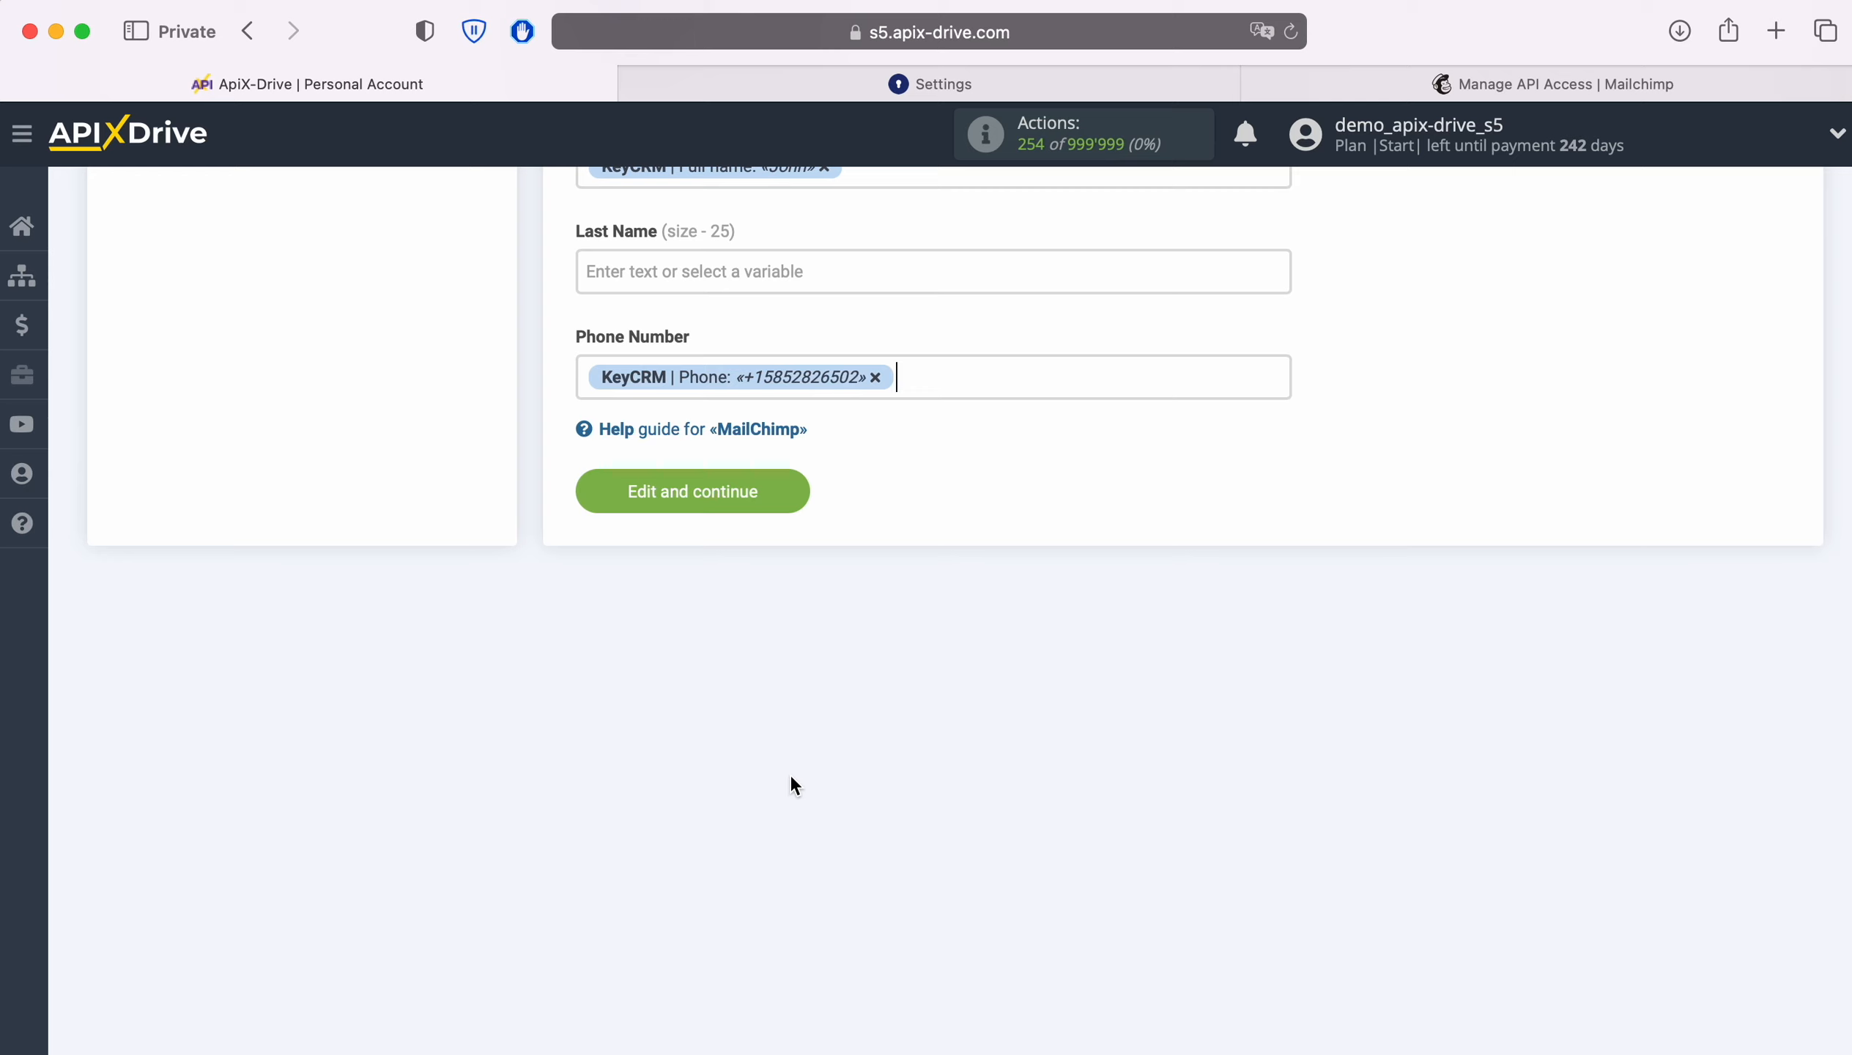
# Enter keycrm as the contact tag and save the destination settings to reach the test stage.
pyautogui.scroll(6, 790, 774)
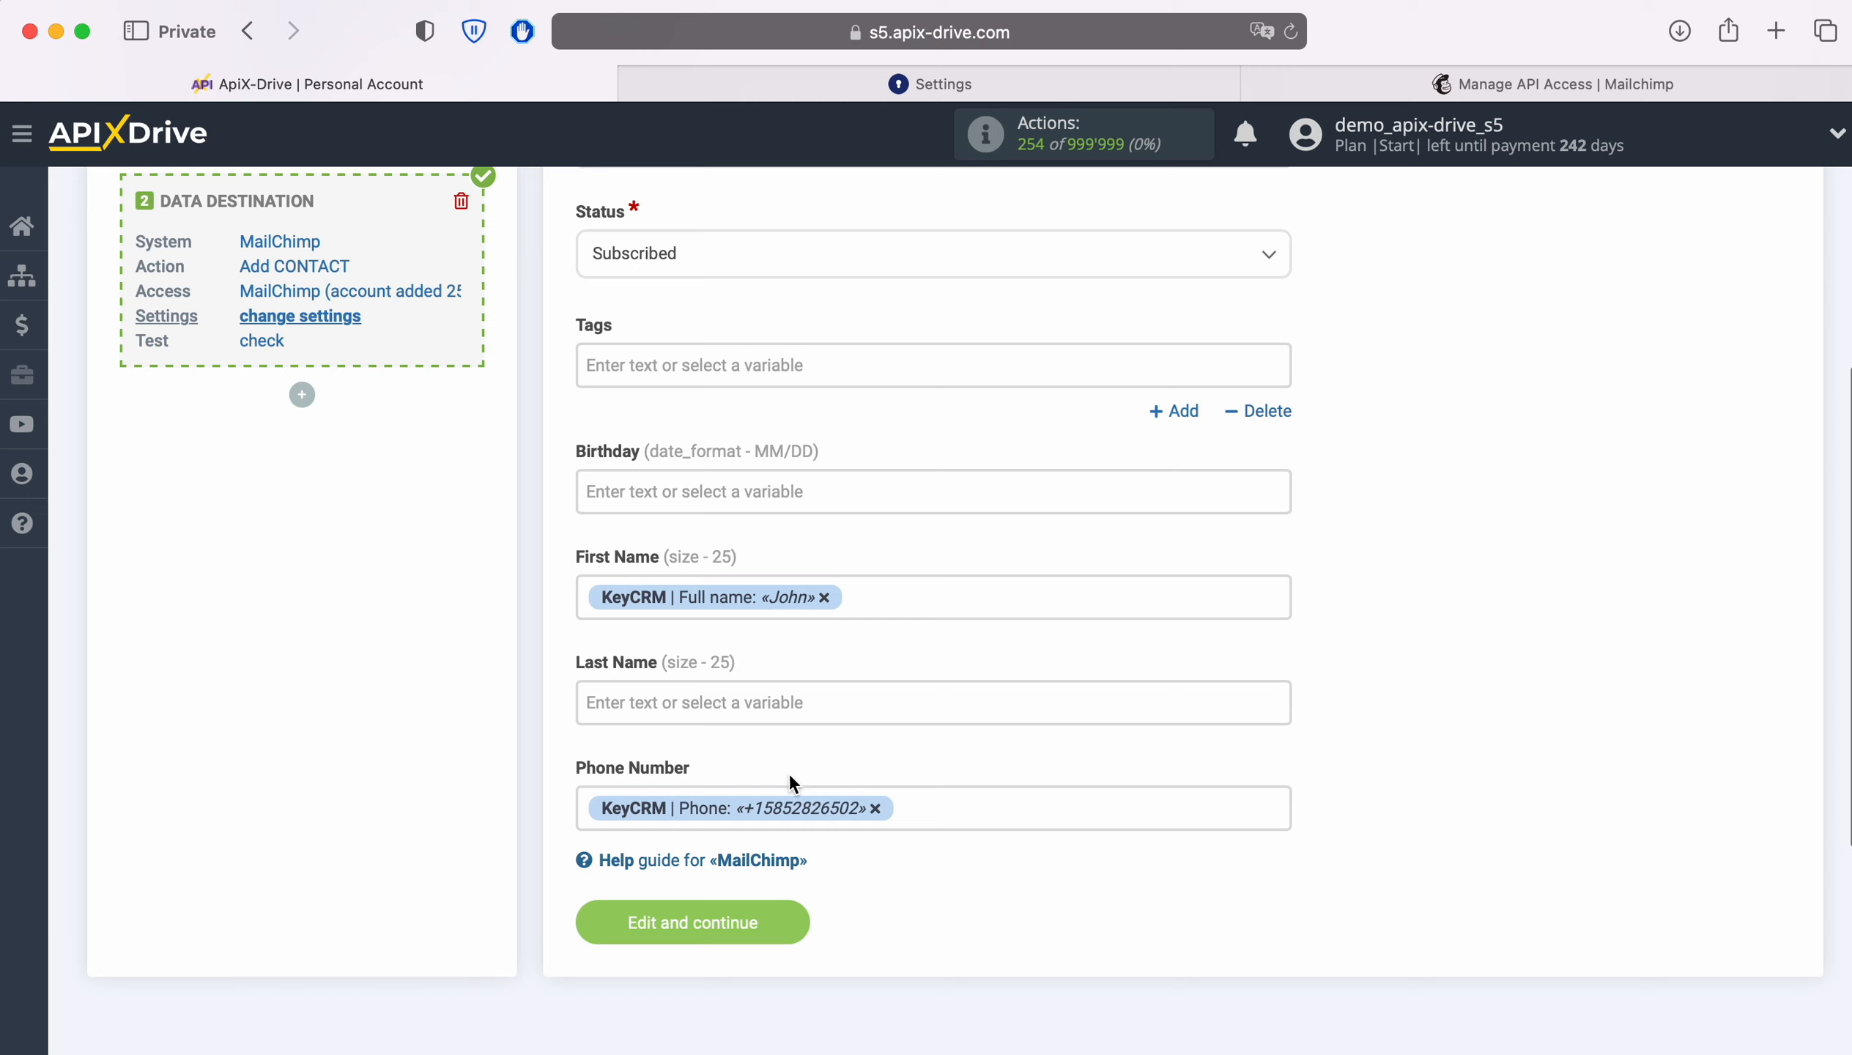
pyautogui.click(691, 366)
pyautogui.write('keycrm')
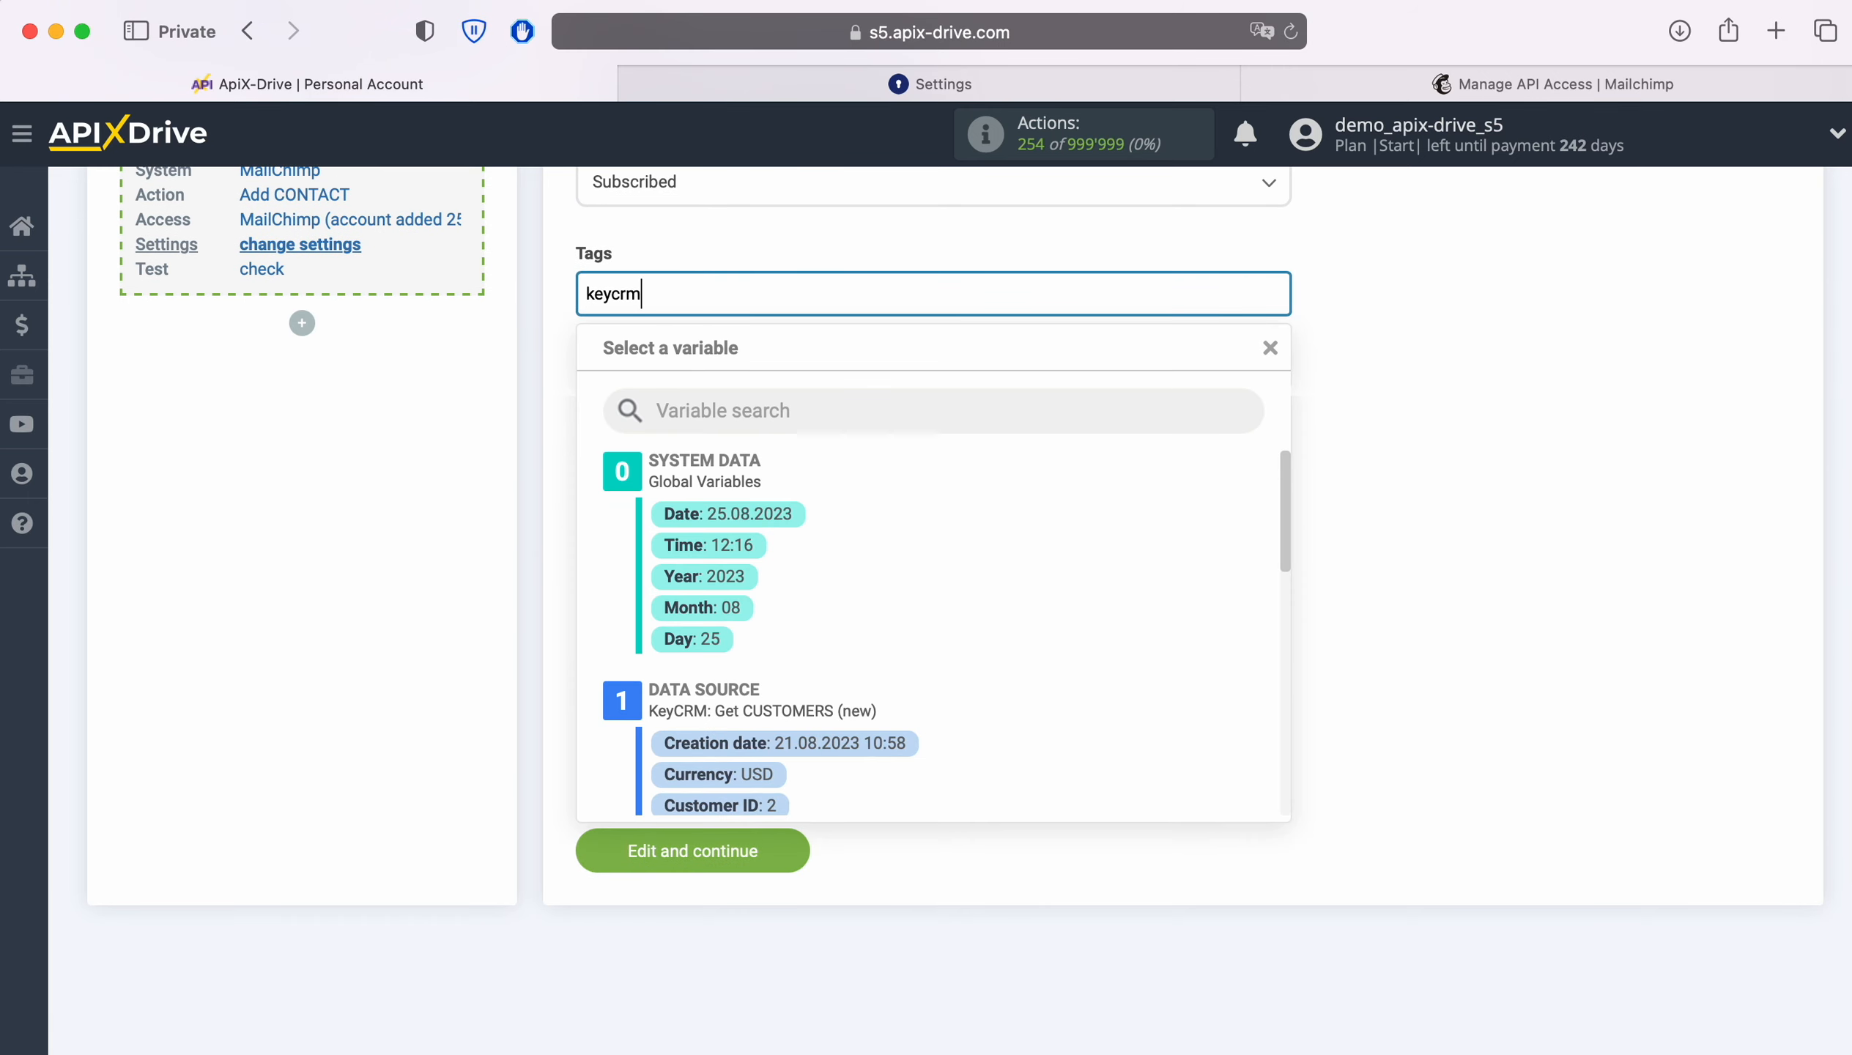
pyautogui.click(477, 418)
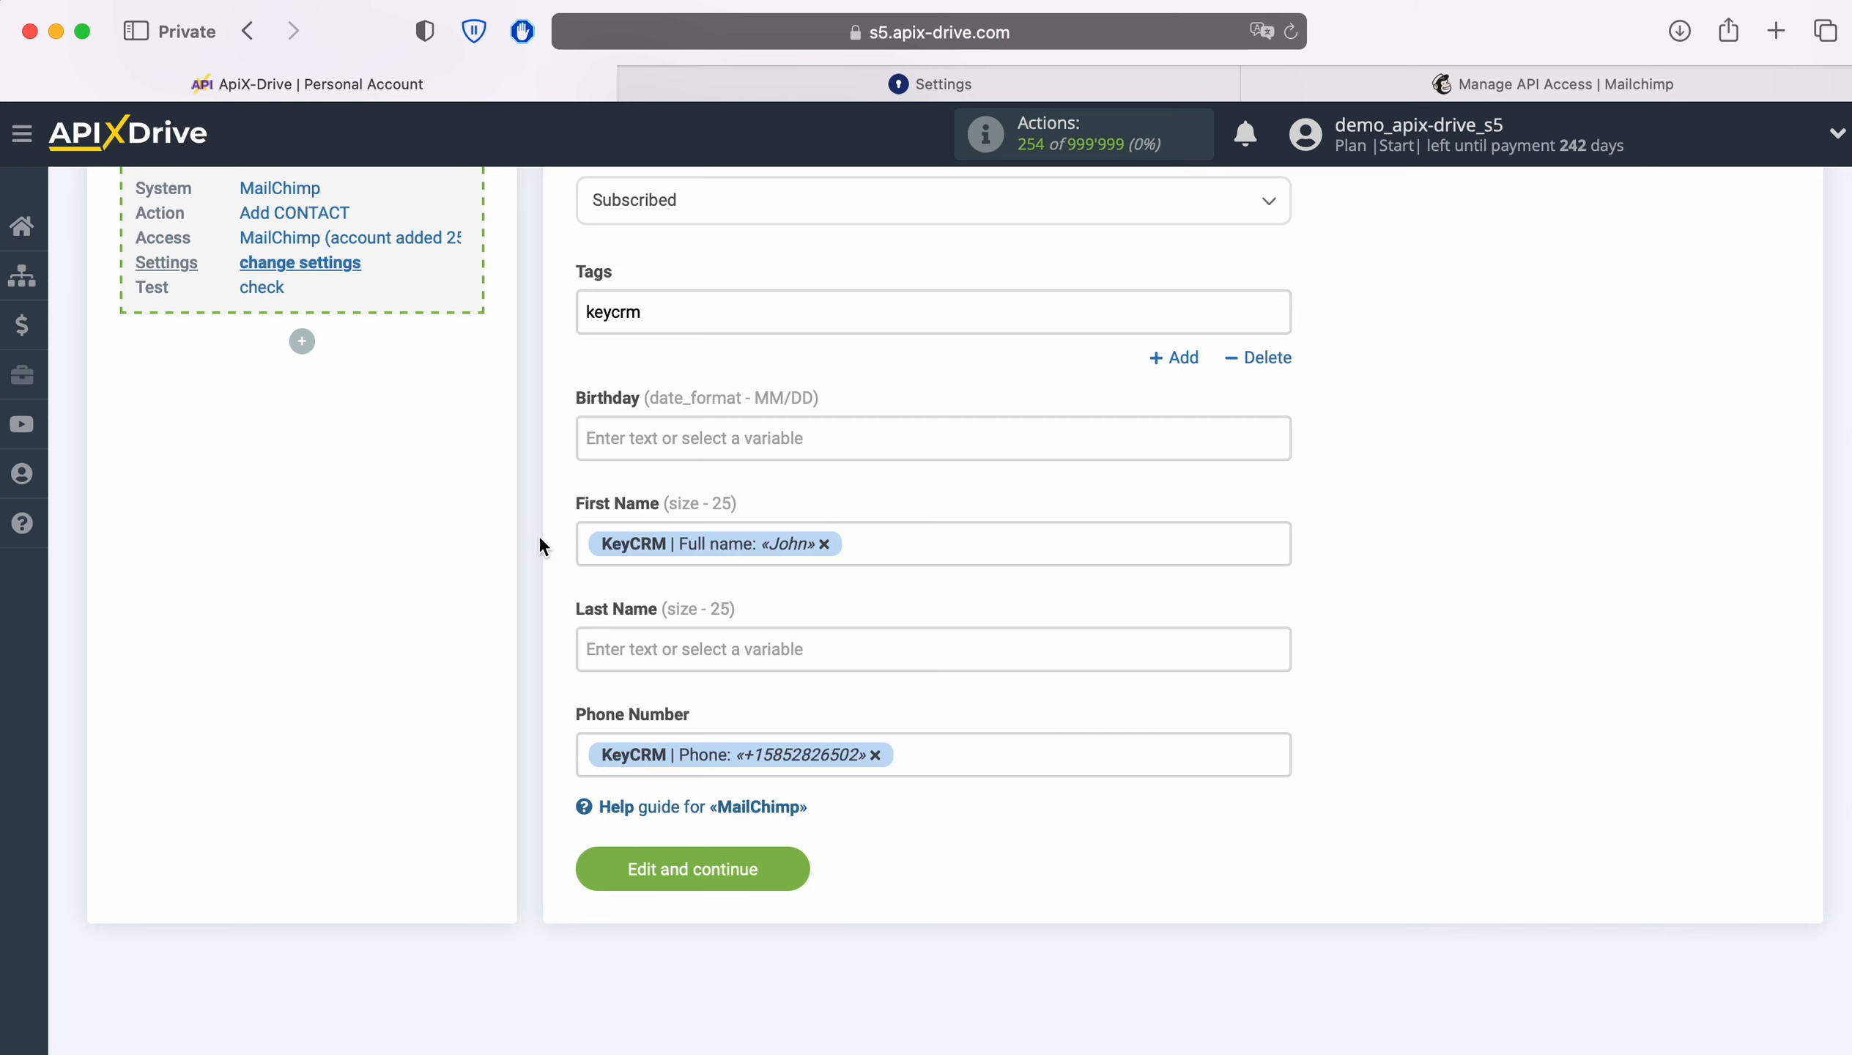
pyautogui.click(788, 866)
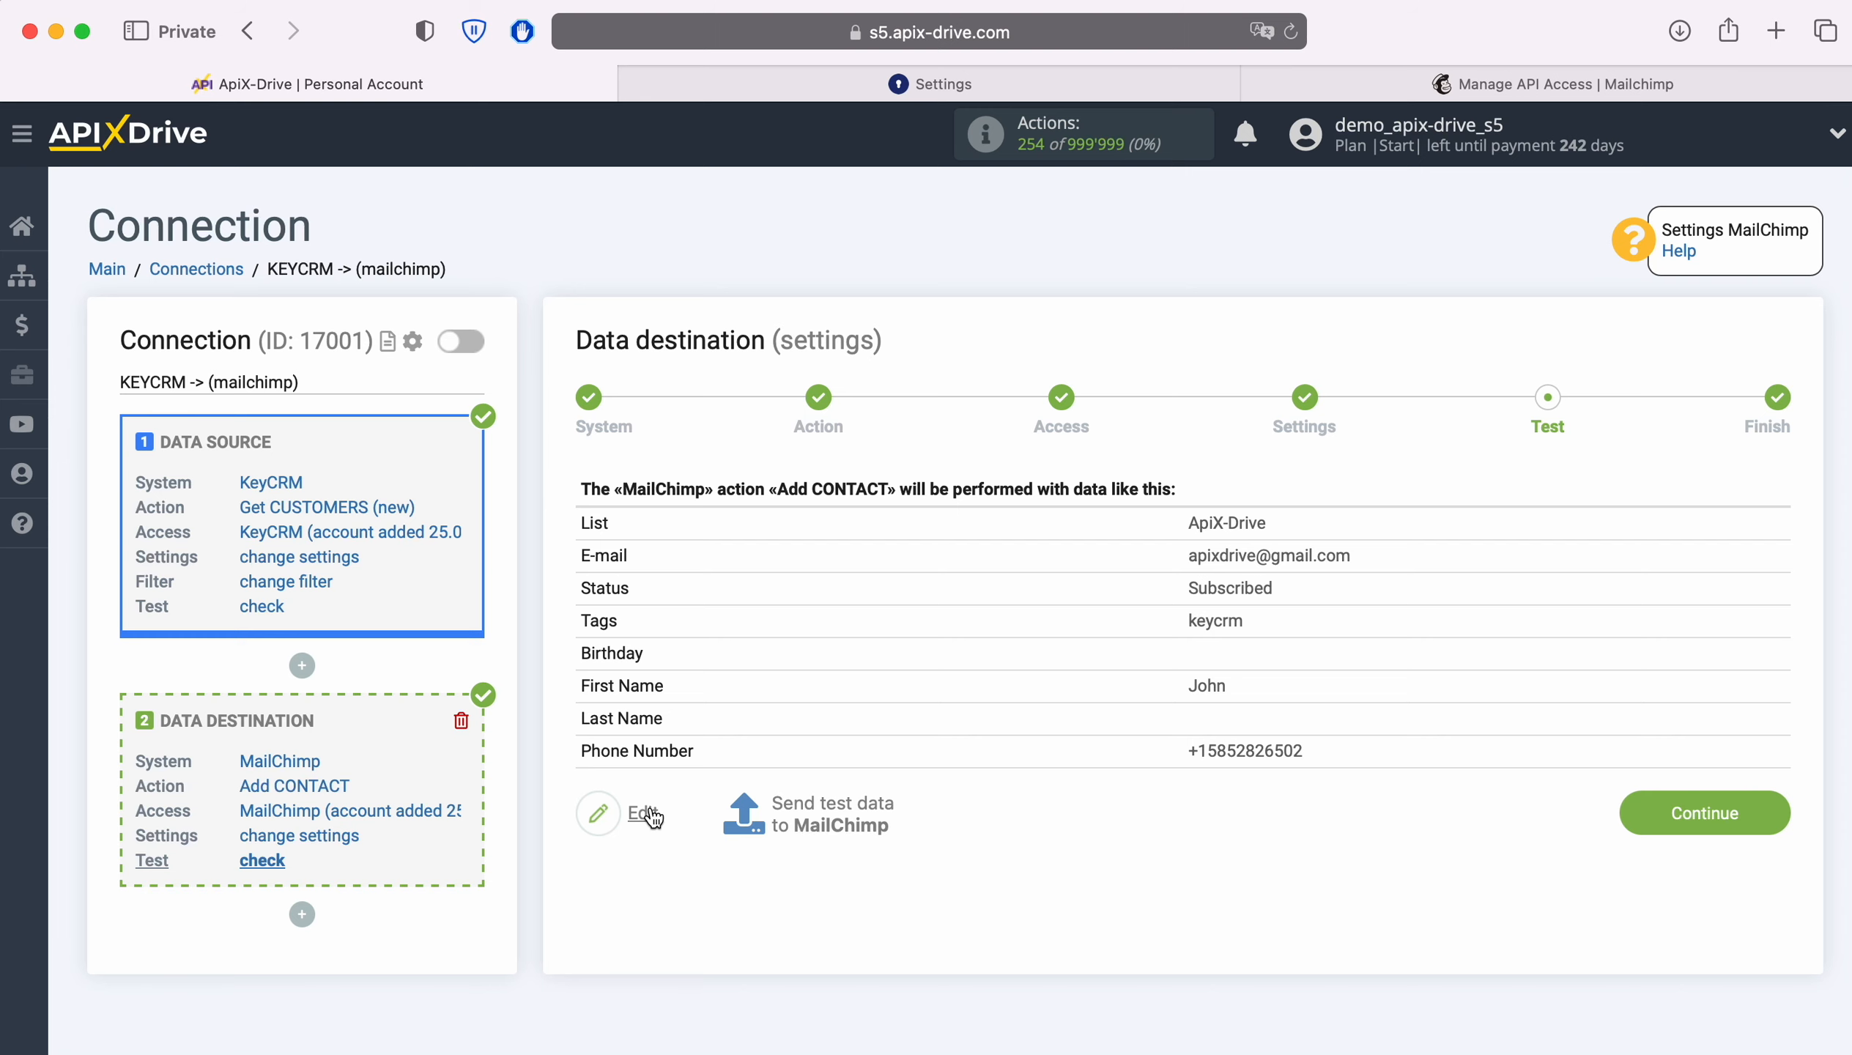
# Send test data to MailChimp and review the created contact's profile and tags among all contacts in Mailchimp.
pyautogui.click(785, 811)
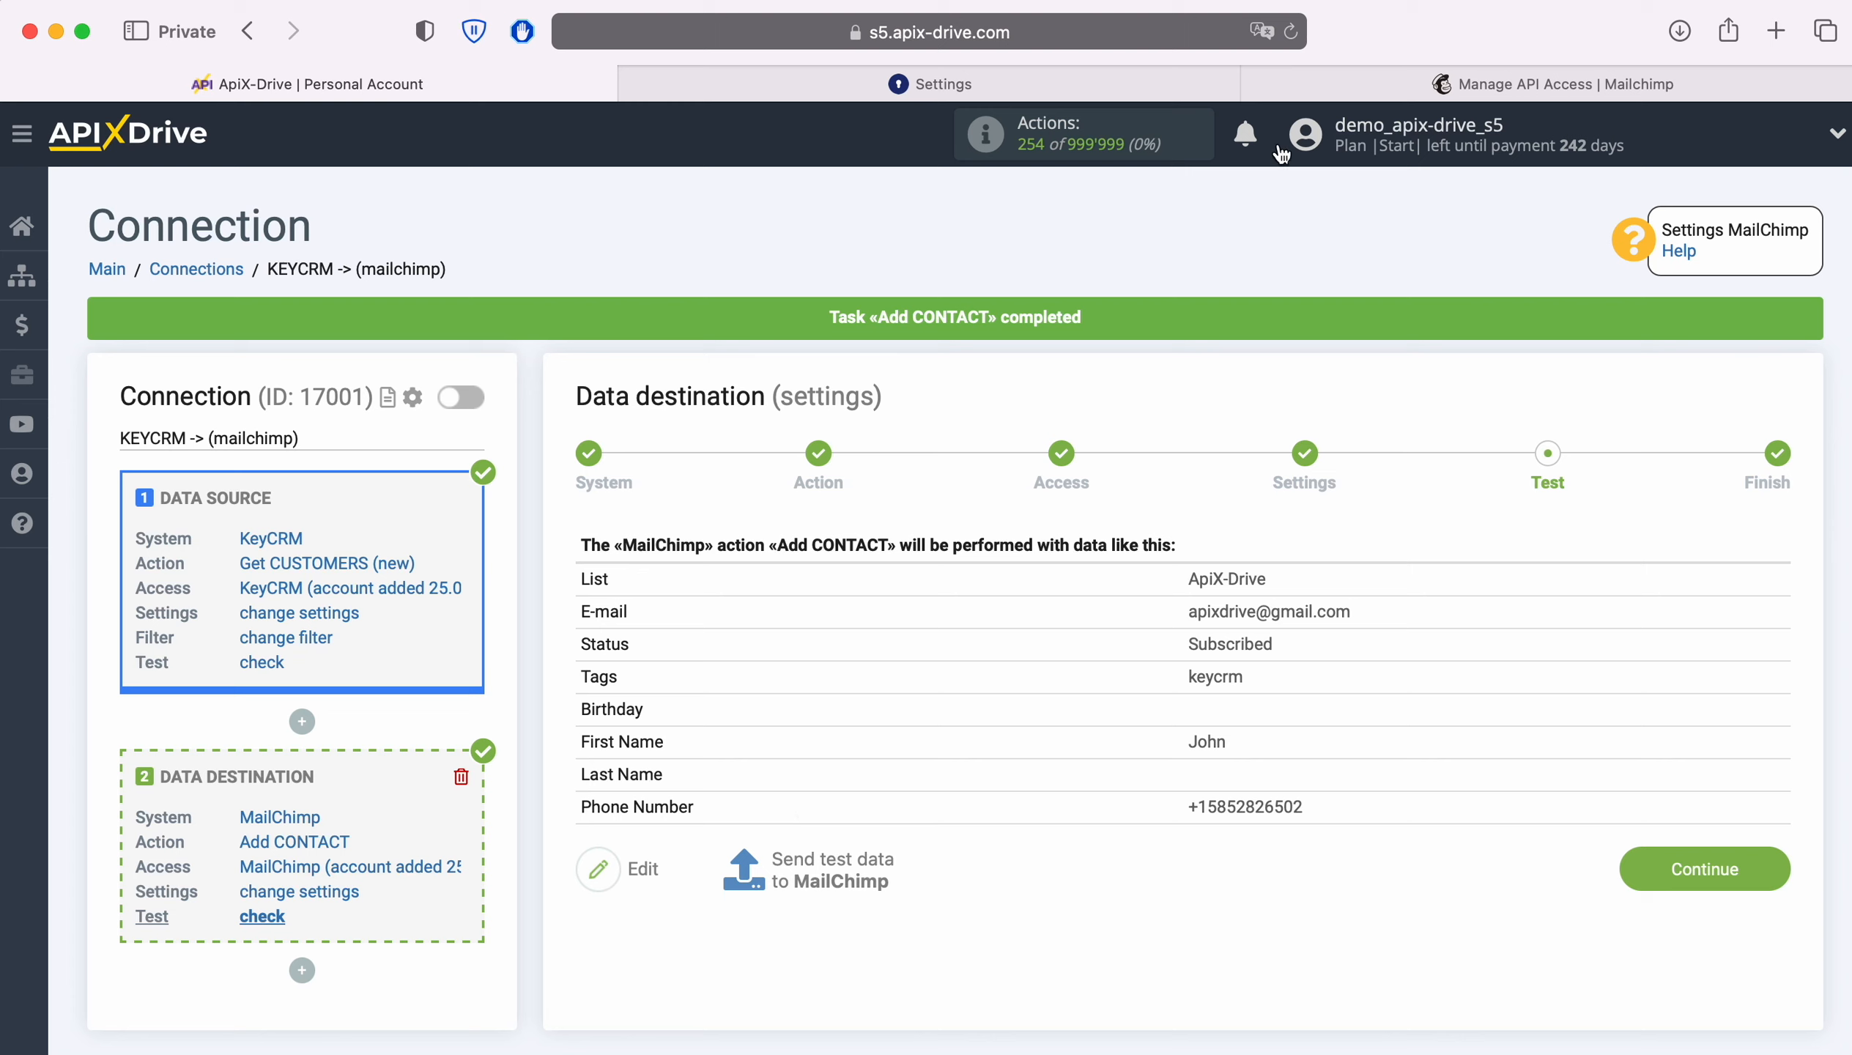
pyautogui.click(1301, 81)
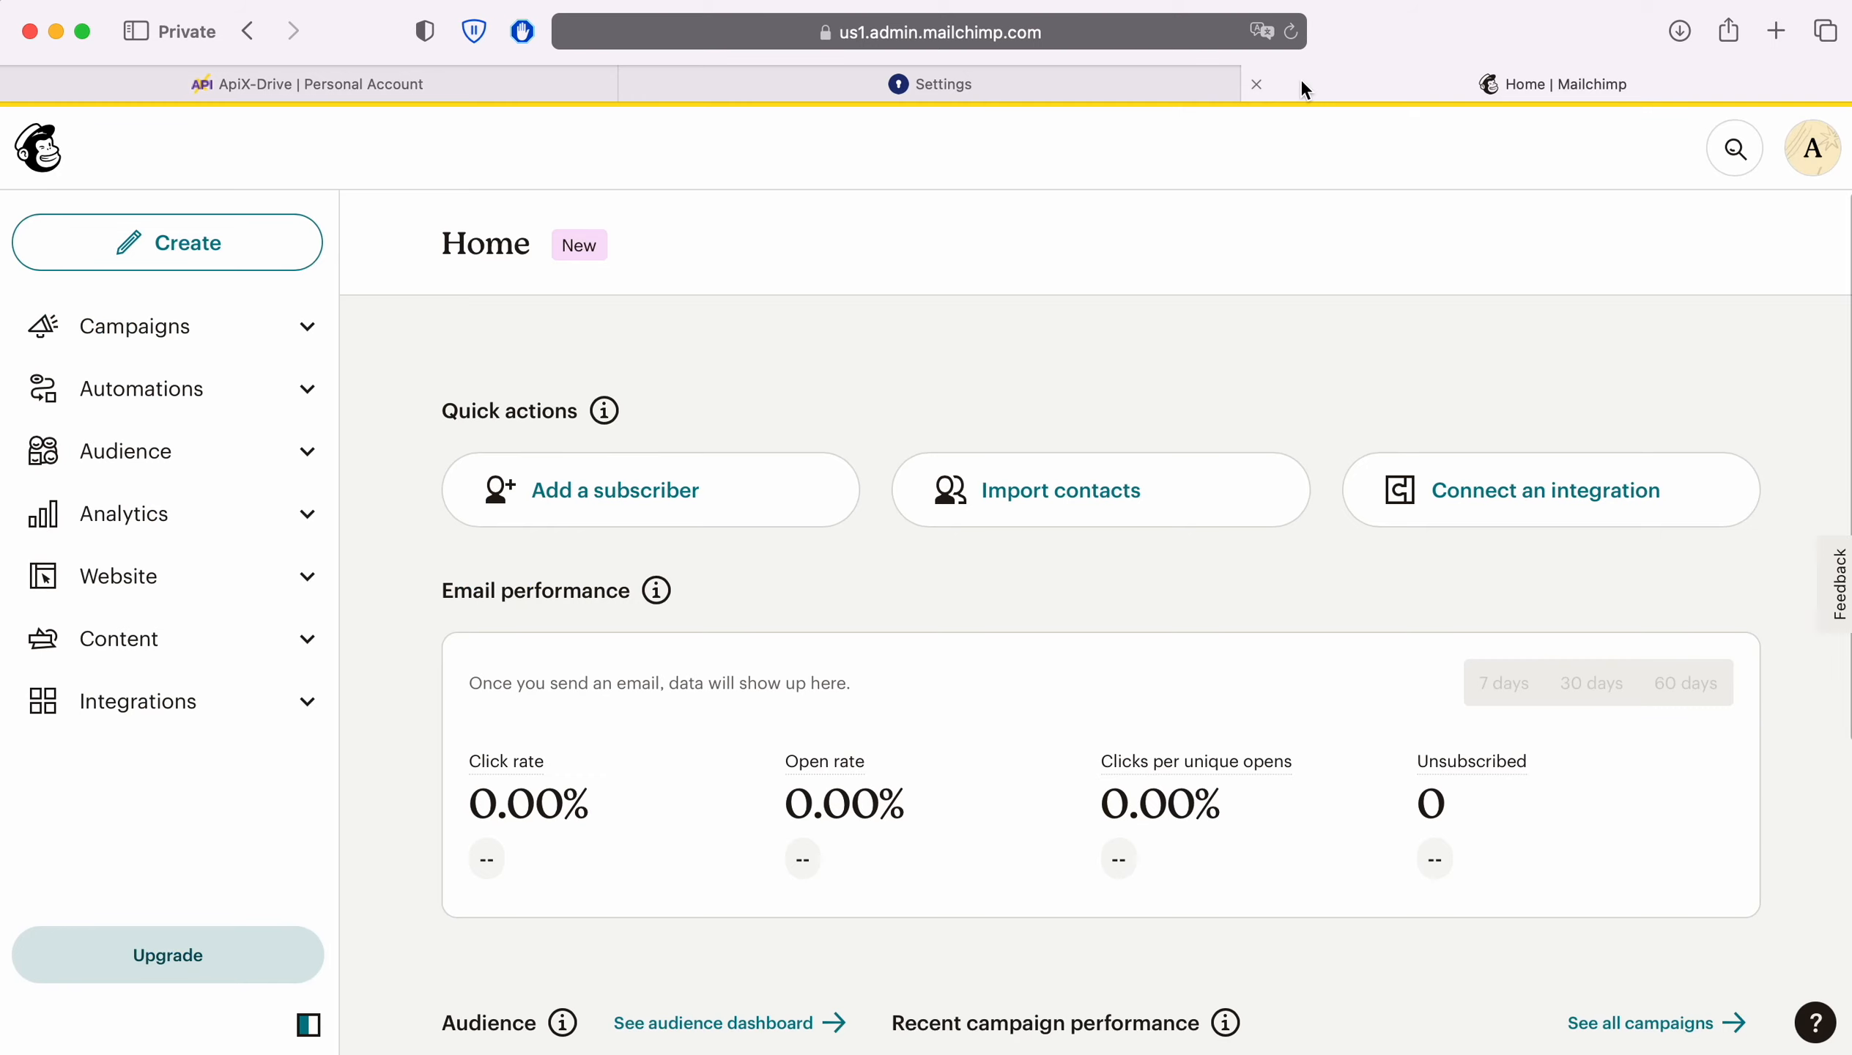
pyautogui.click(195, 454)
pyautogui.click(157, 555)
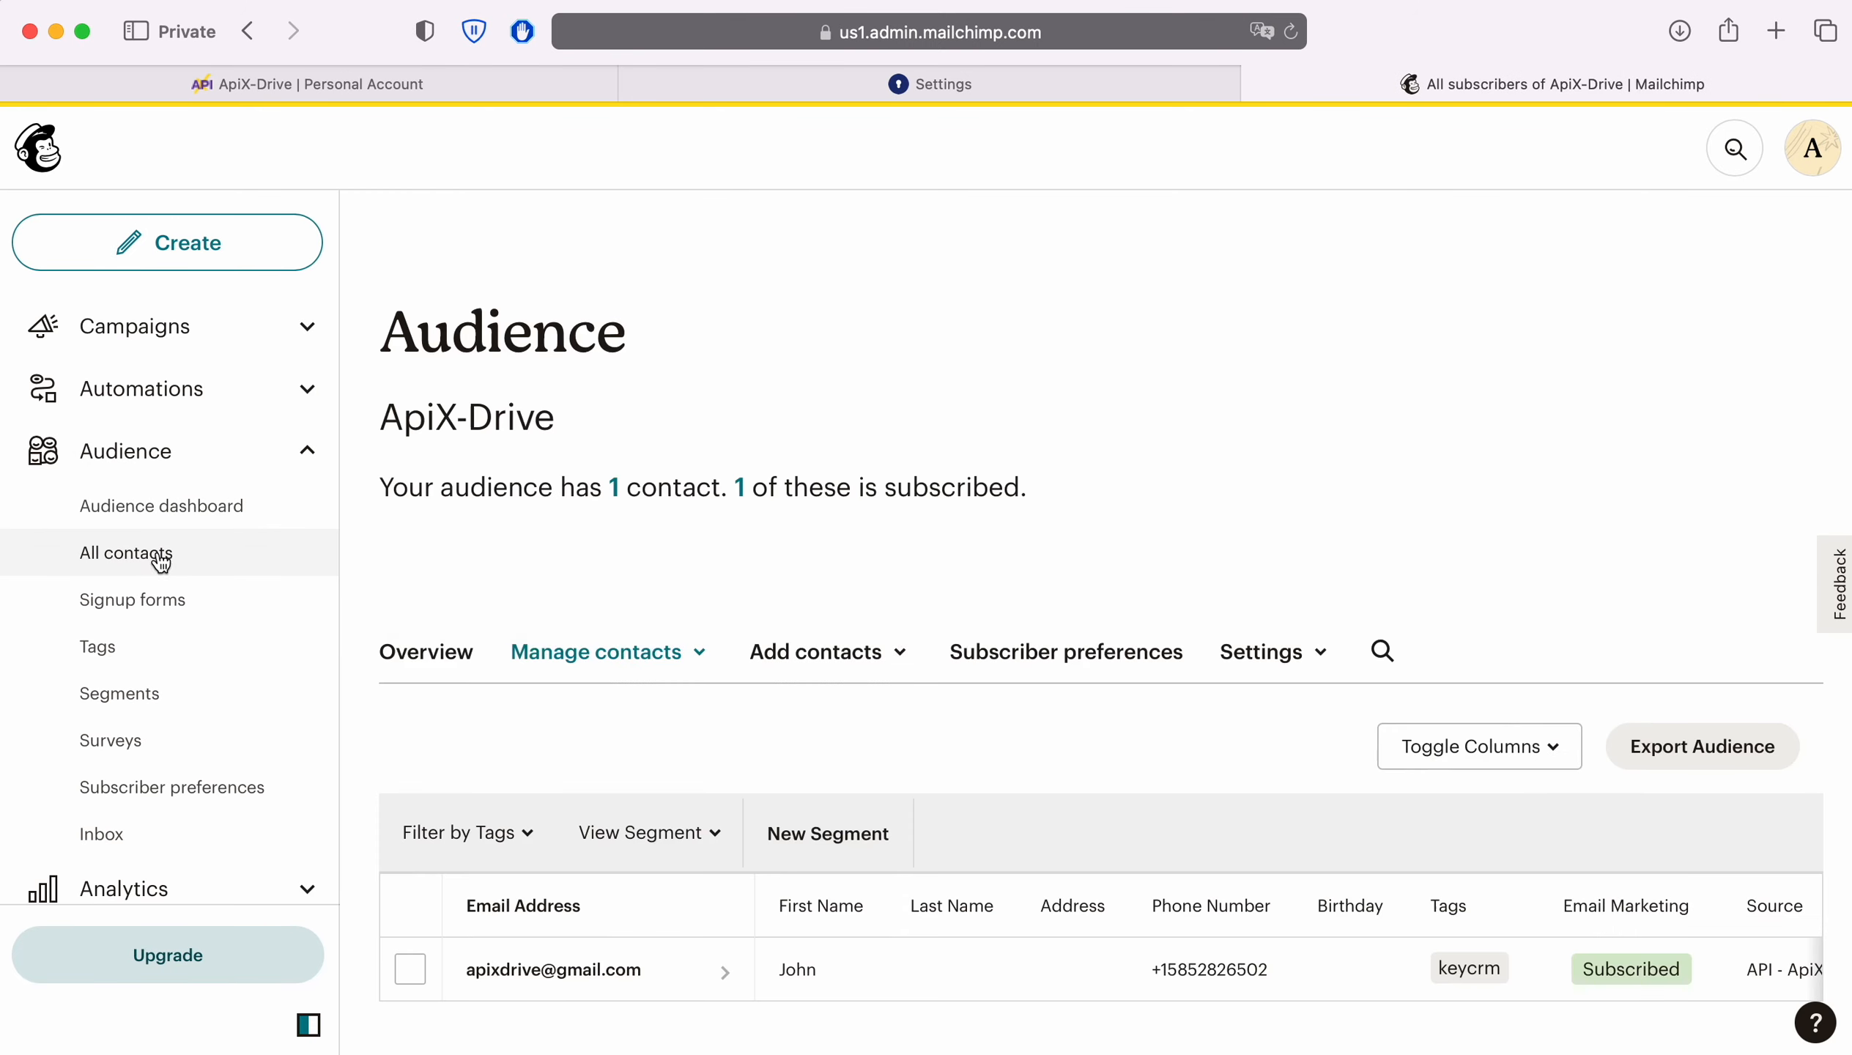
pyautogui.click(710, 879)
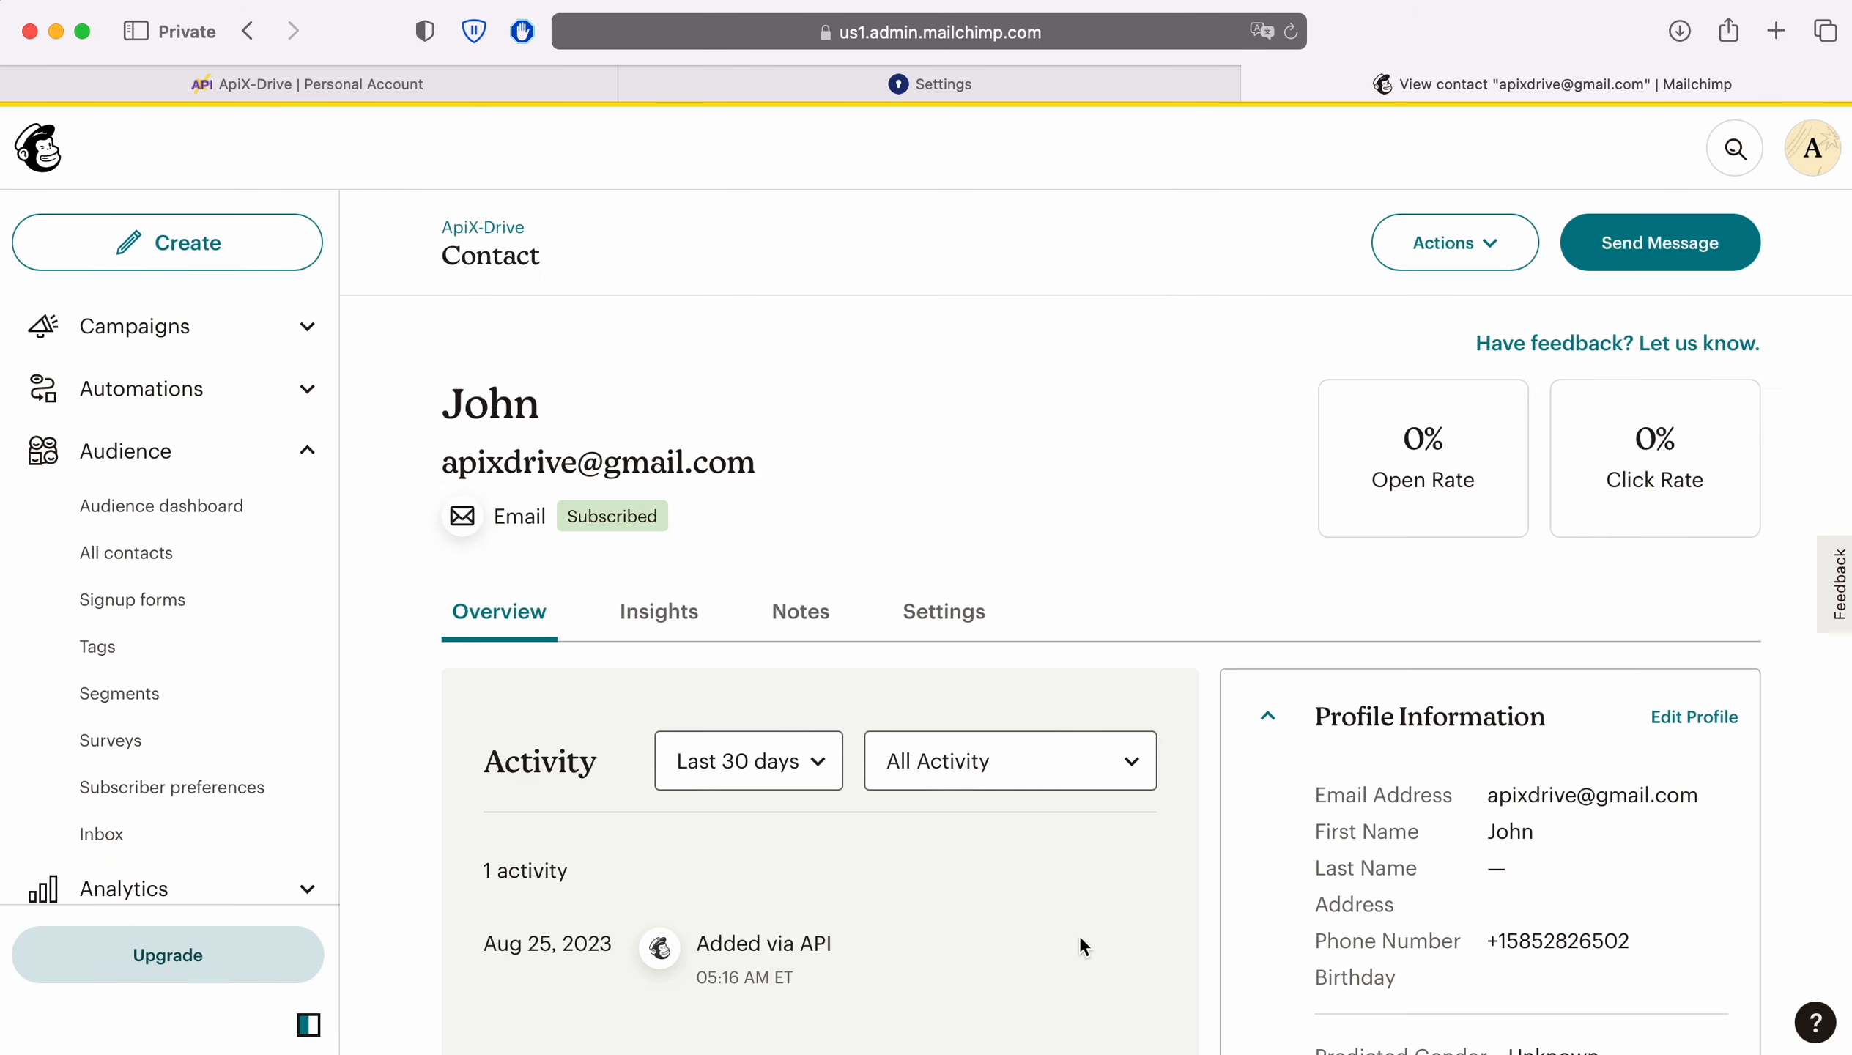
pyautogui.scroll(-3, 1146, 930)
pyautogui.scroll(-2, 1144, 929)
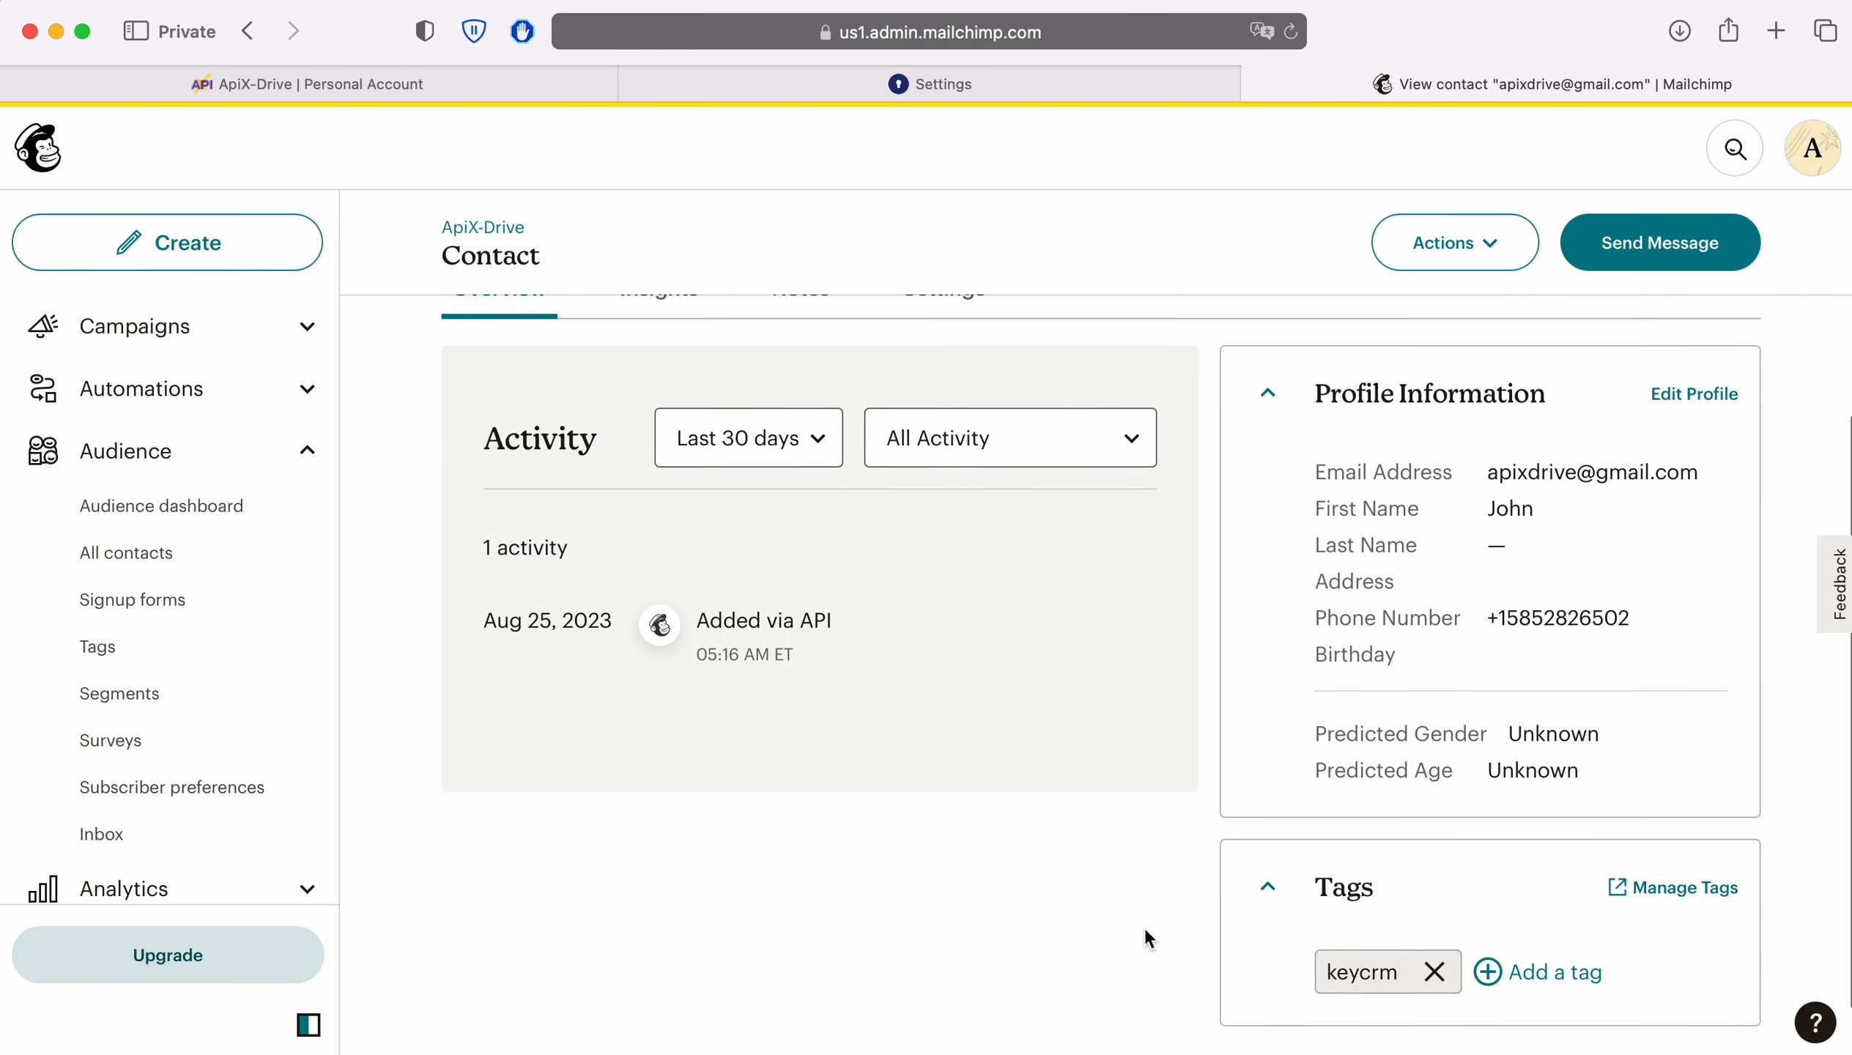
pyautogui.scroll(2, 1143, 928)
pyautogui.scroll(3, 1145, 931)
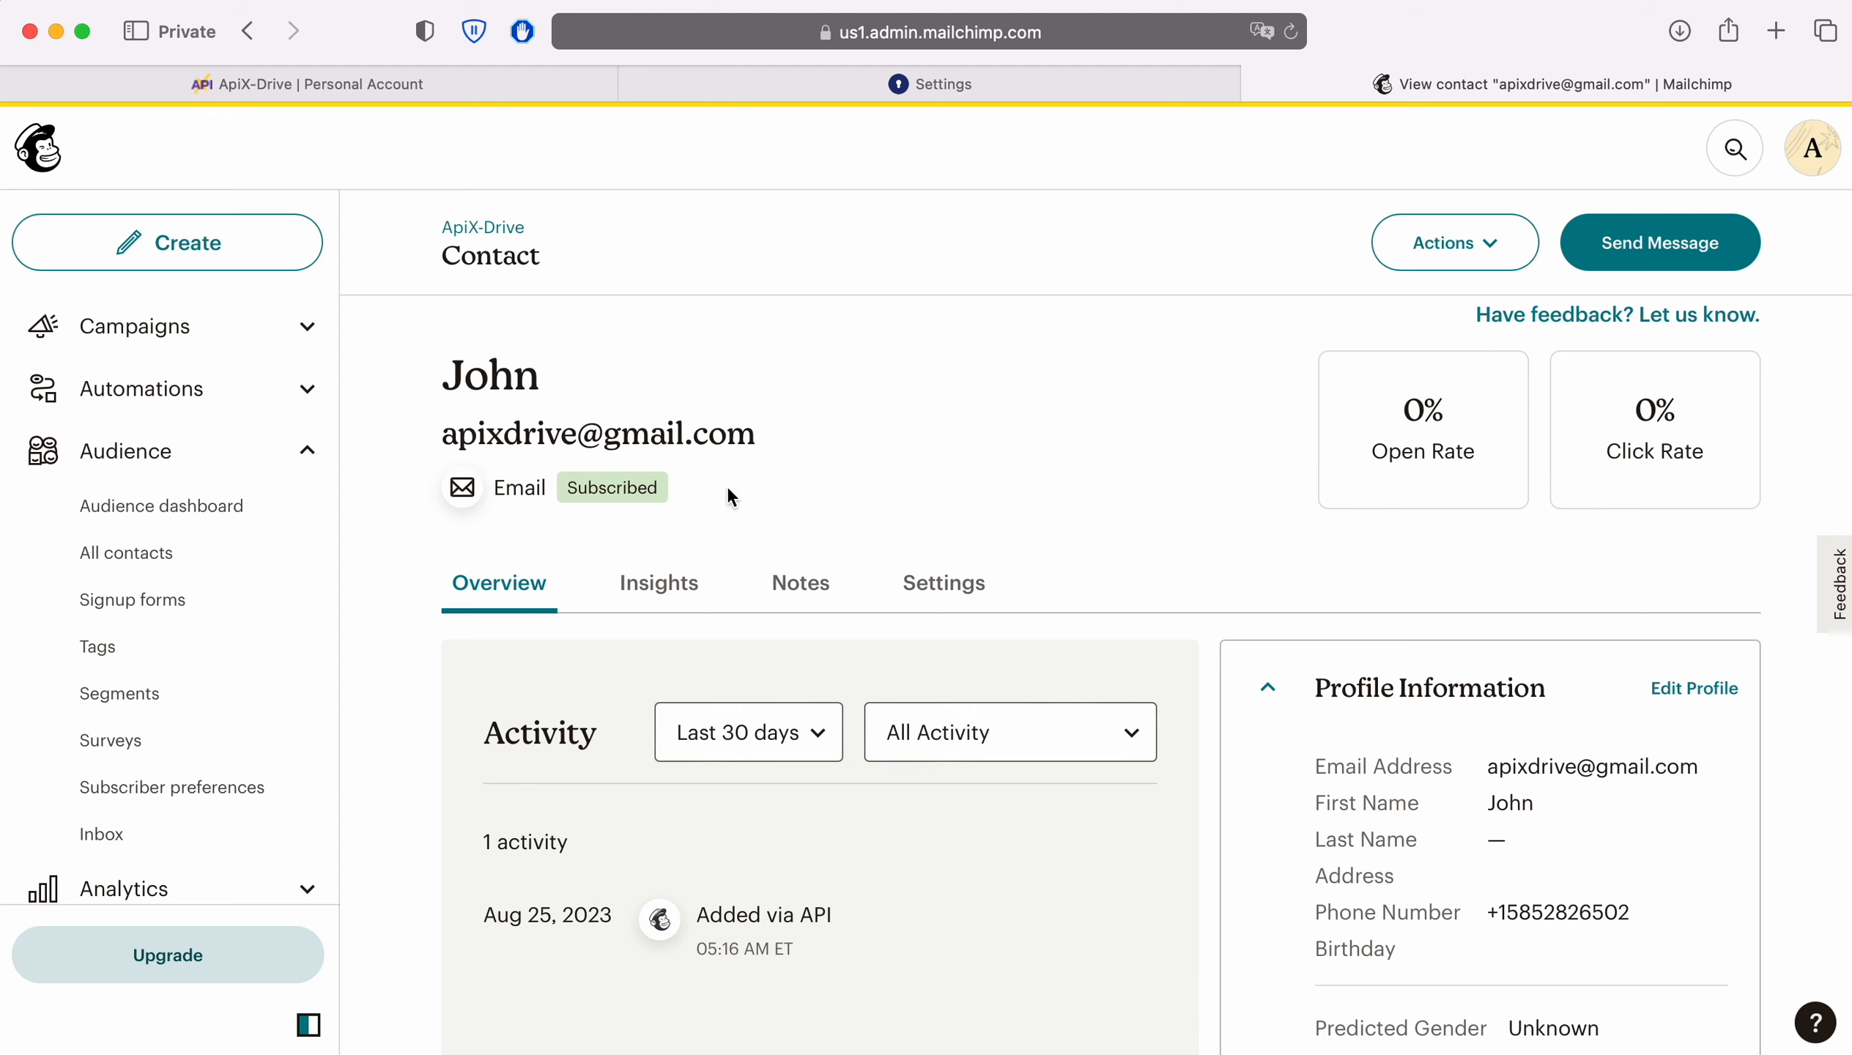
# Switch back to ApiX-Drive, finish the data destination setup and enable auto-update for the connection.
pyautogui.click(398, 77)
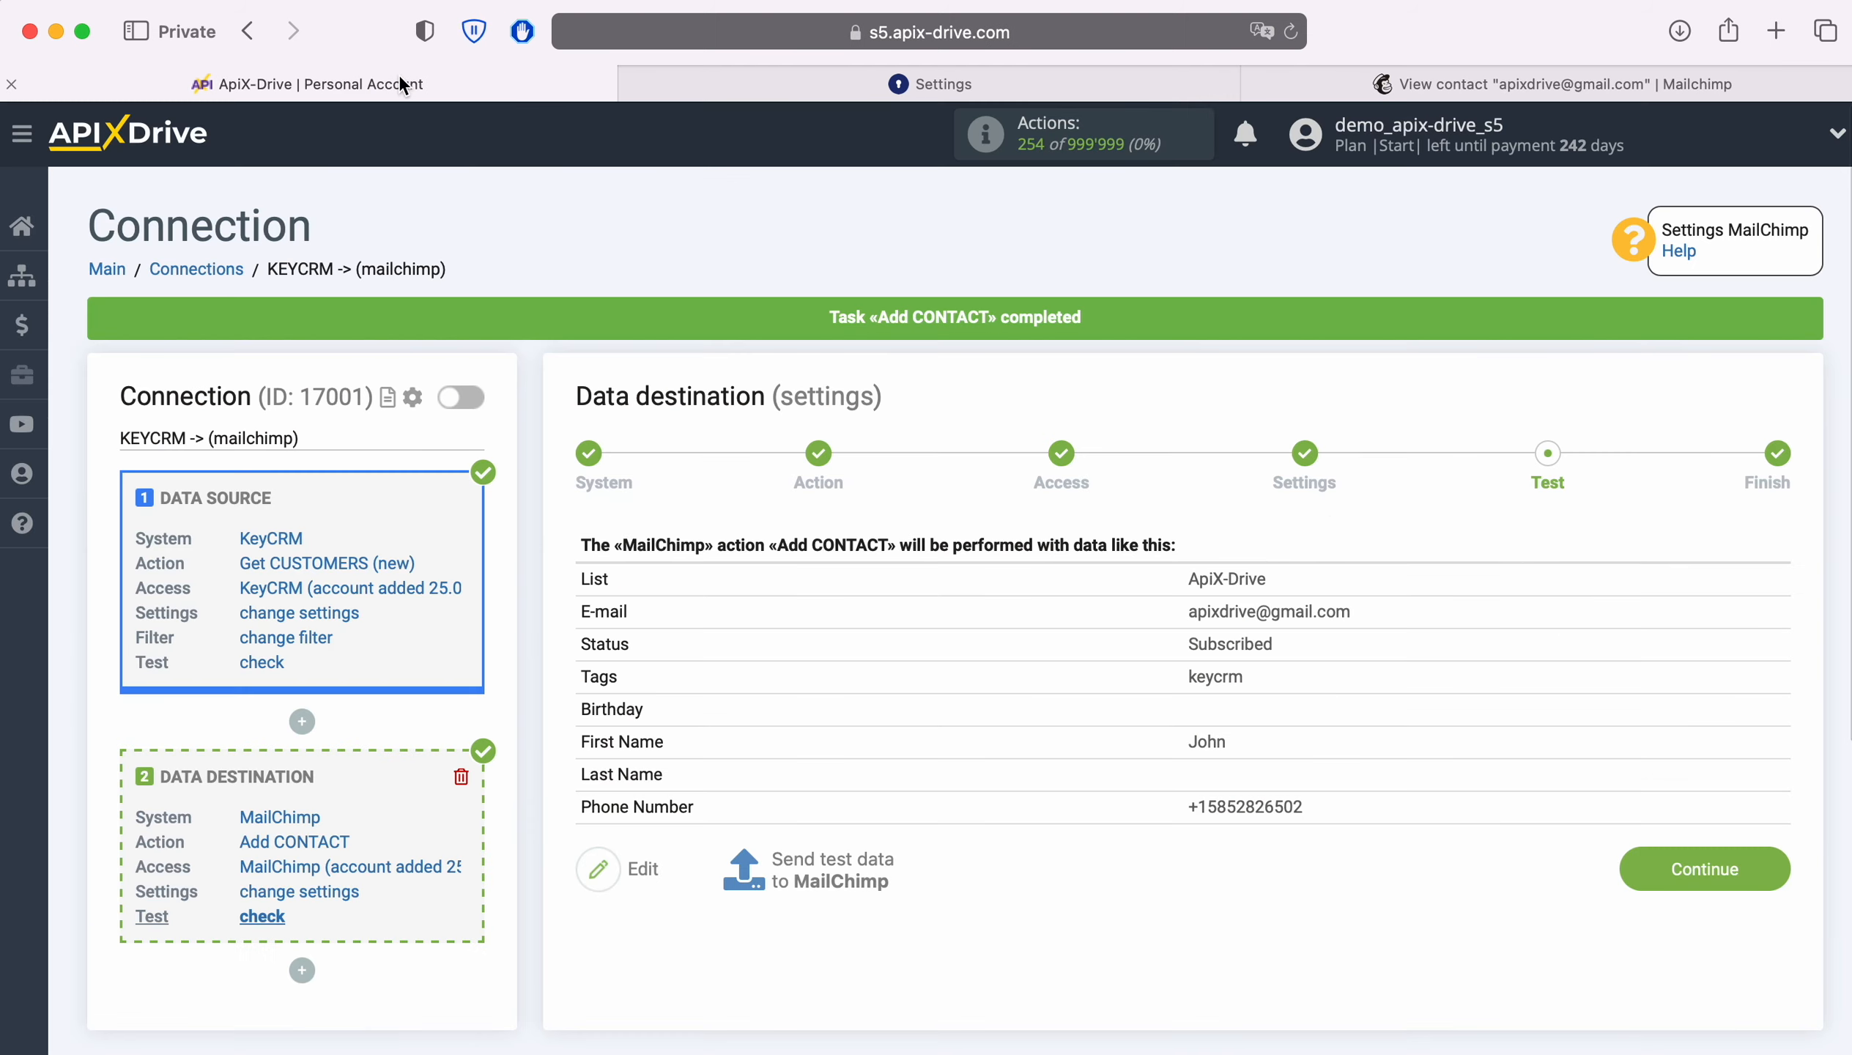
pyautogui.click(1774, 874)
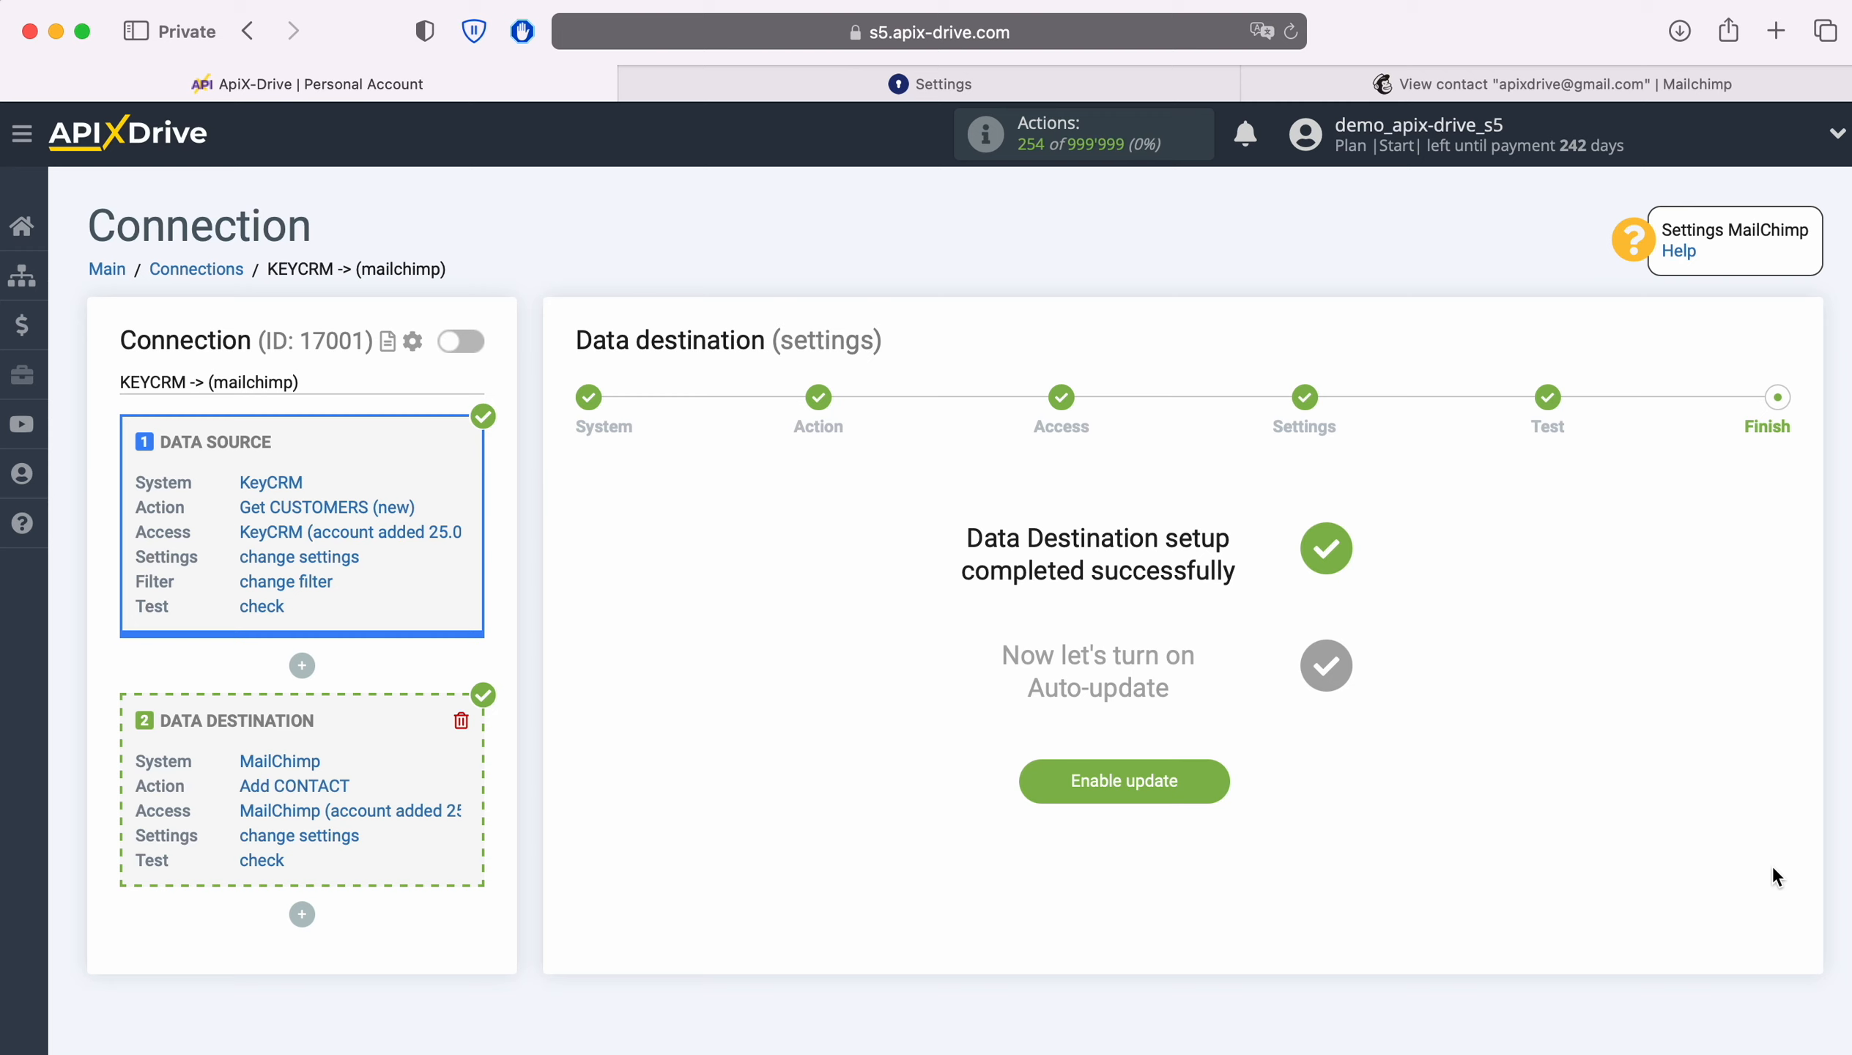
pyautogui.click(1213, 782)
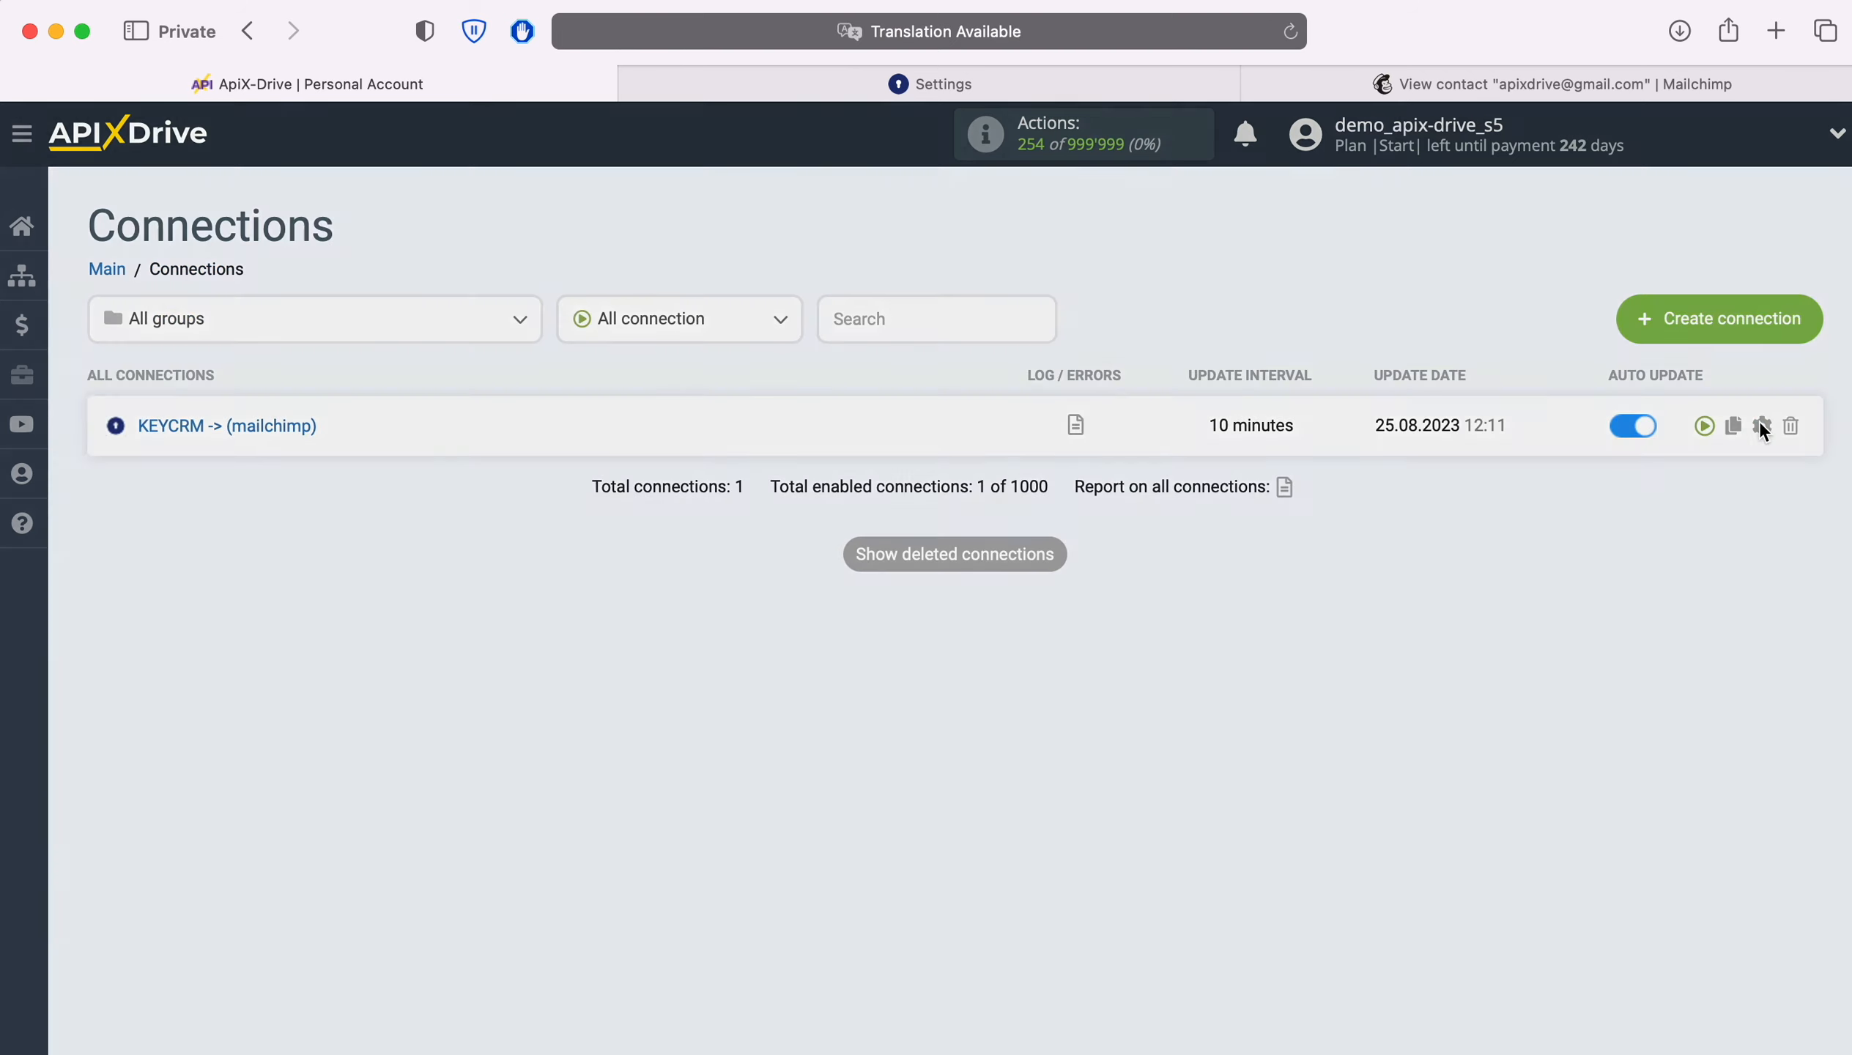
# Set the update interval of the KEYCRM -> (mailchimp) connection to 5 minutes and save it.
pyautogui.click(1760, 423)
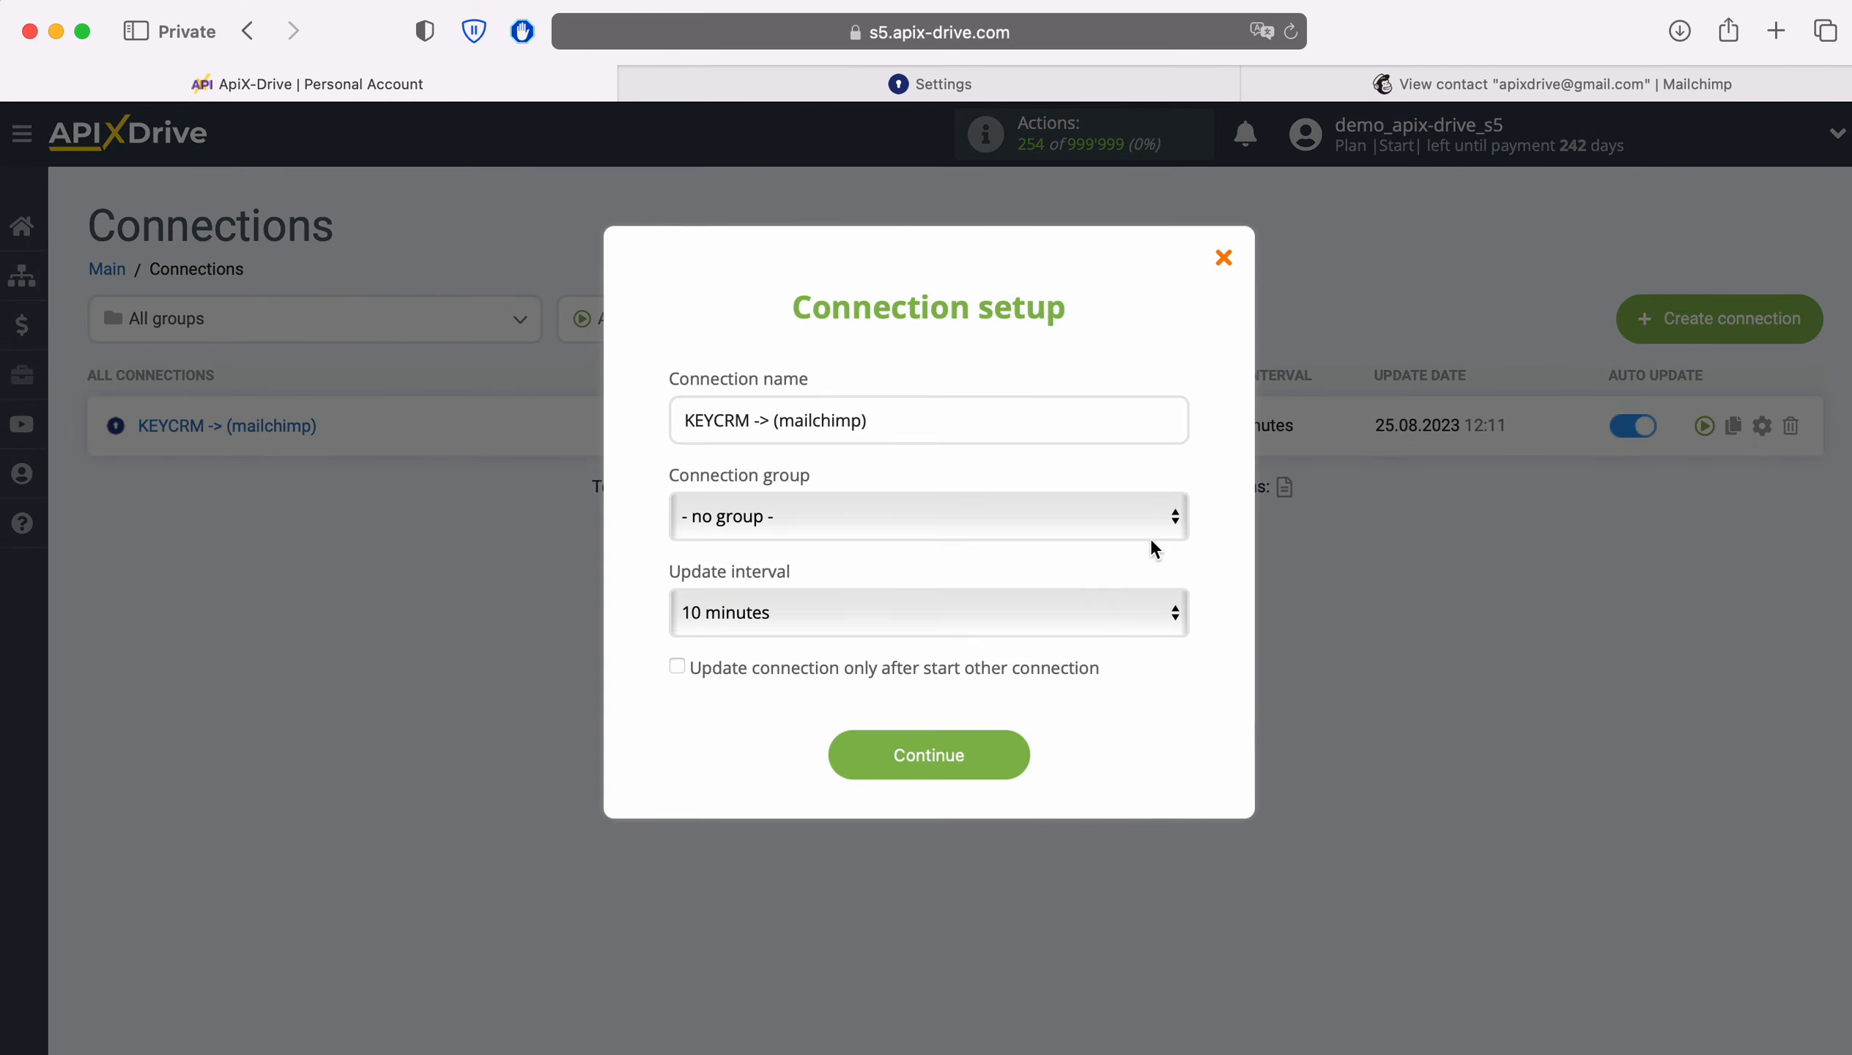
pyautogui.click(974, 624)
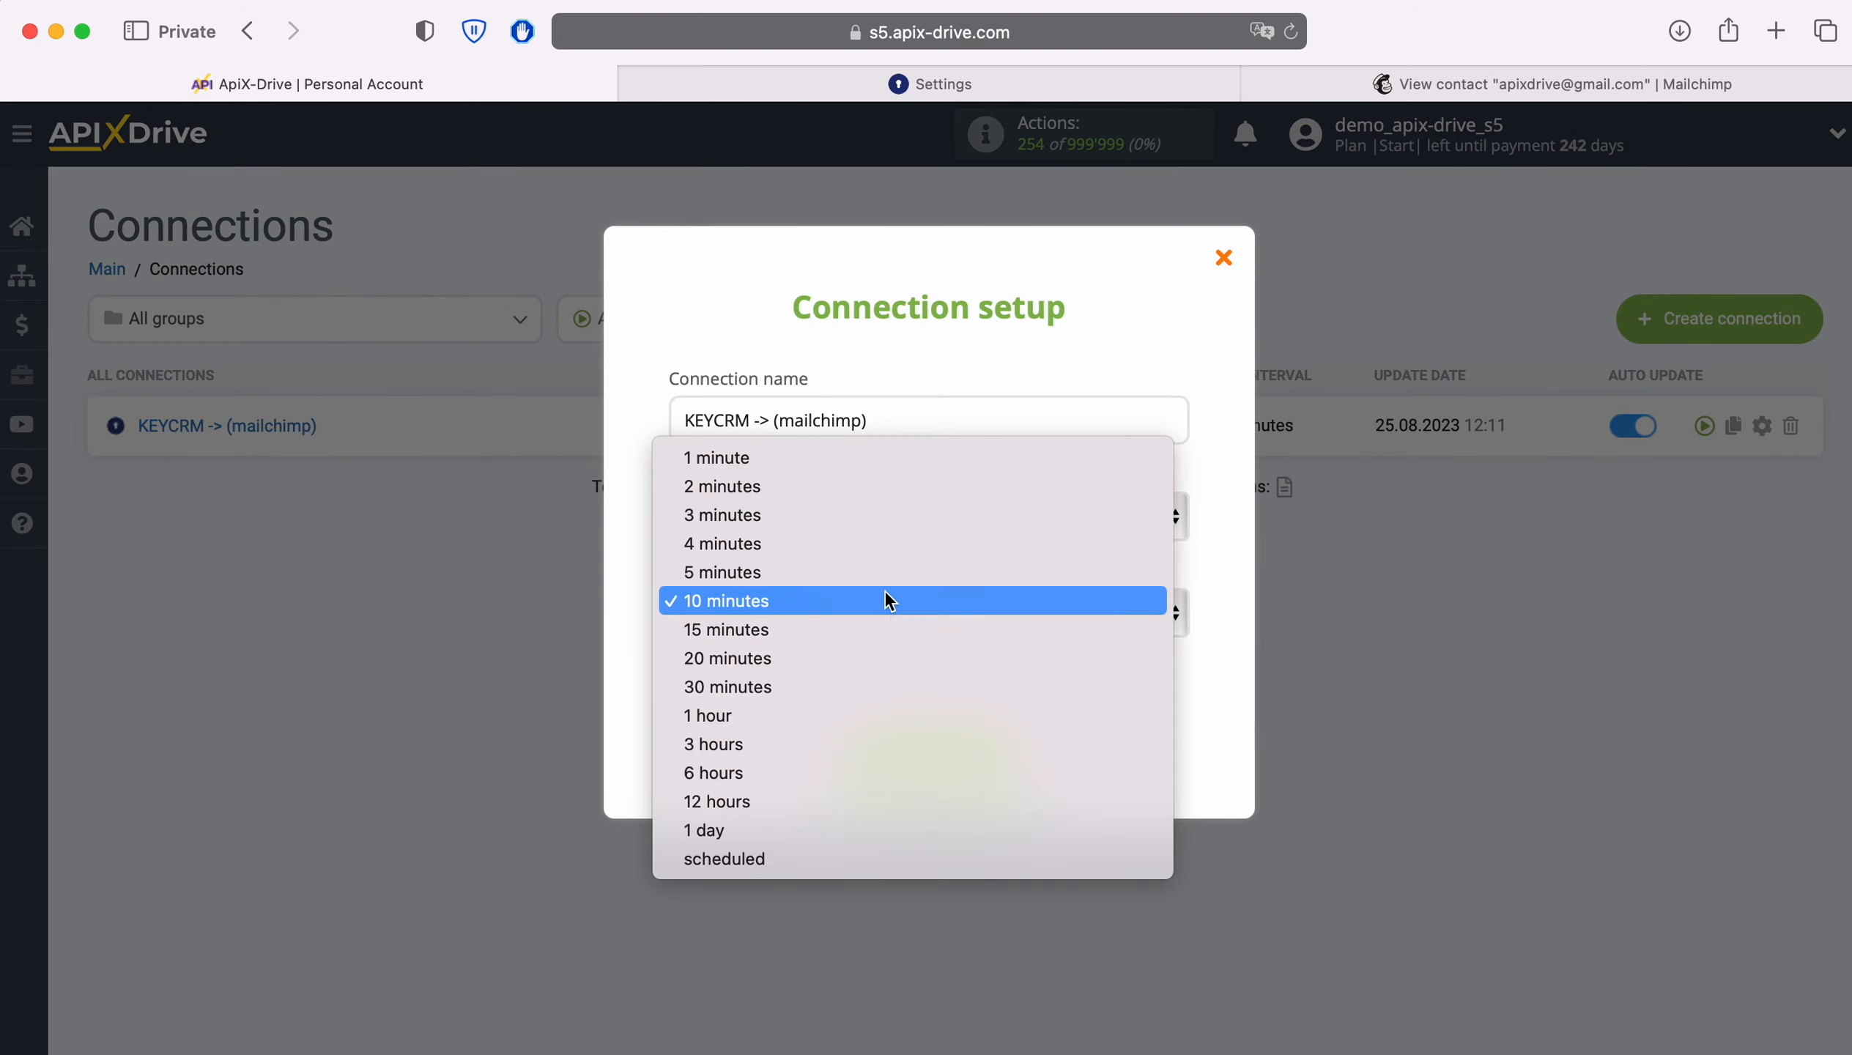
pyautogui.click(872, 572)
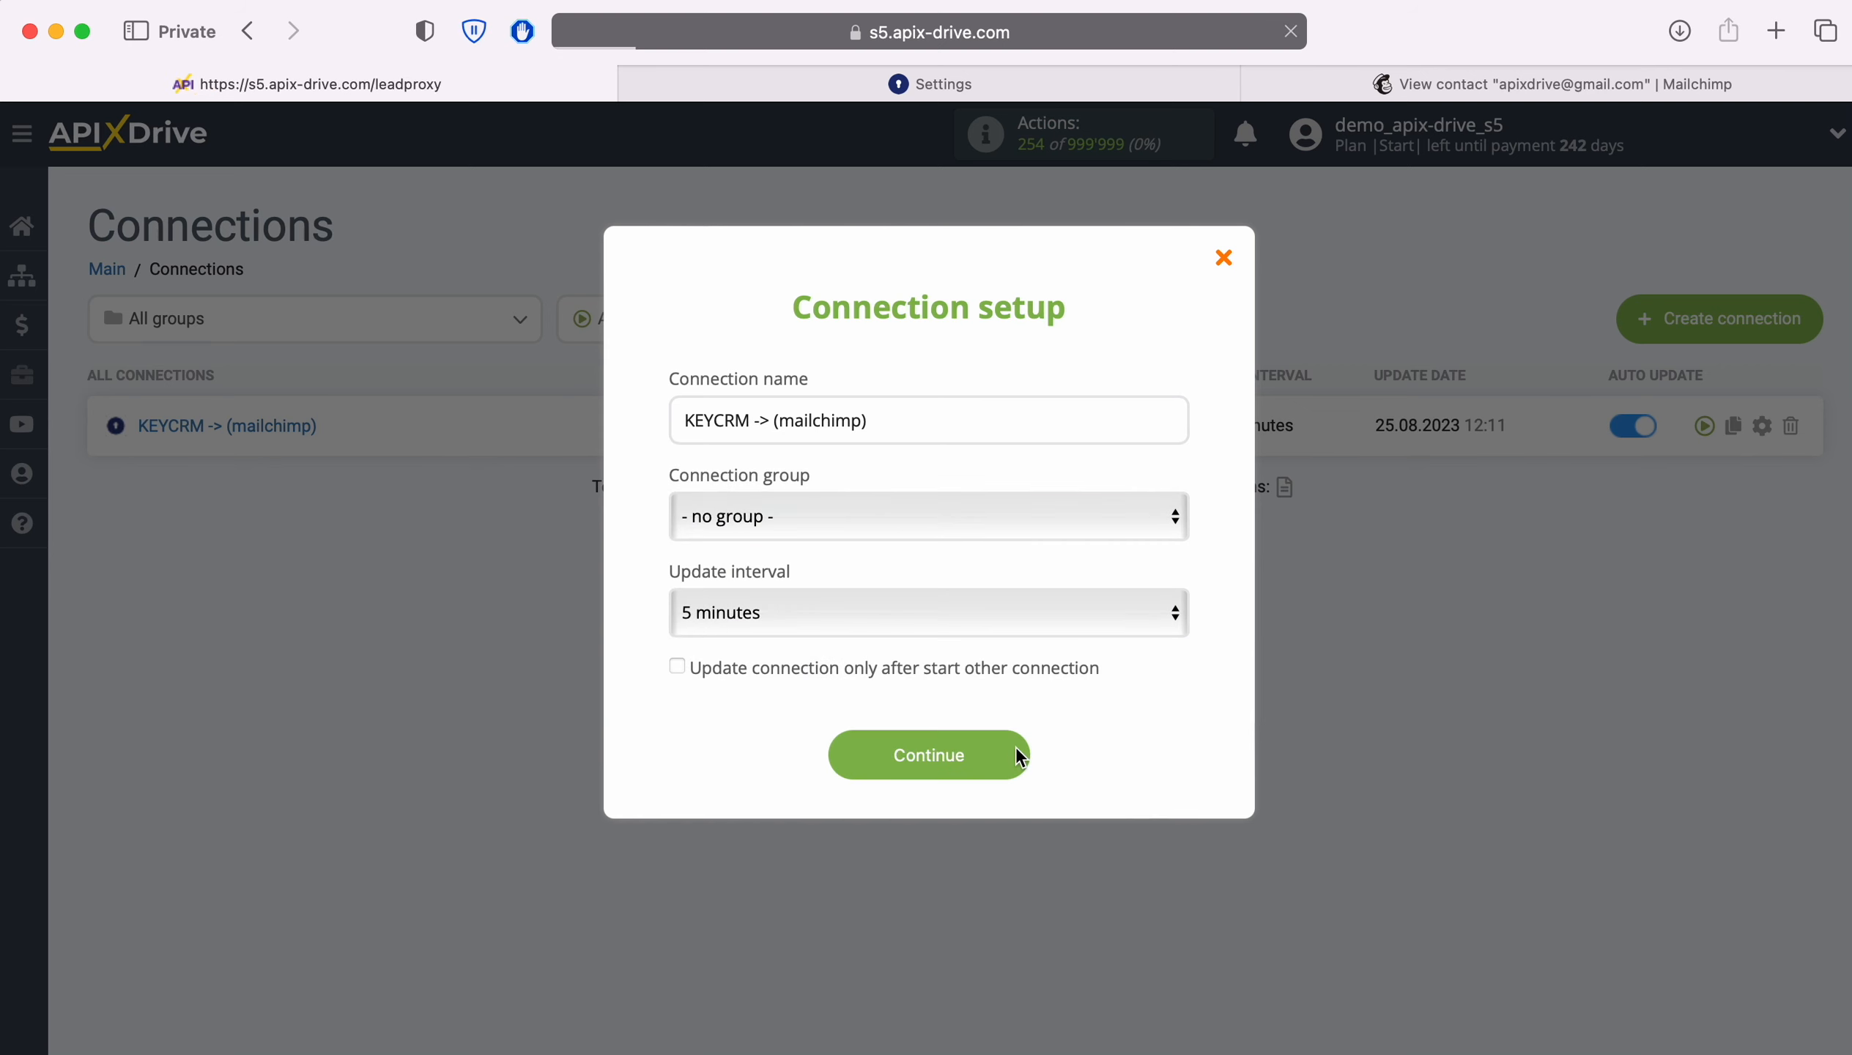
pyautogui.click(1017, 755)
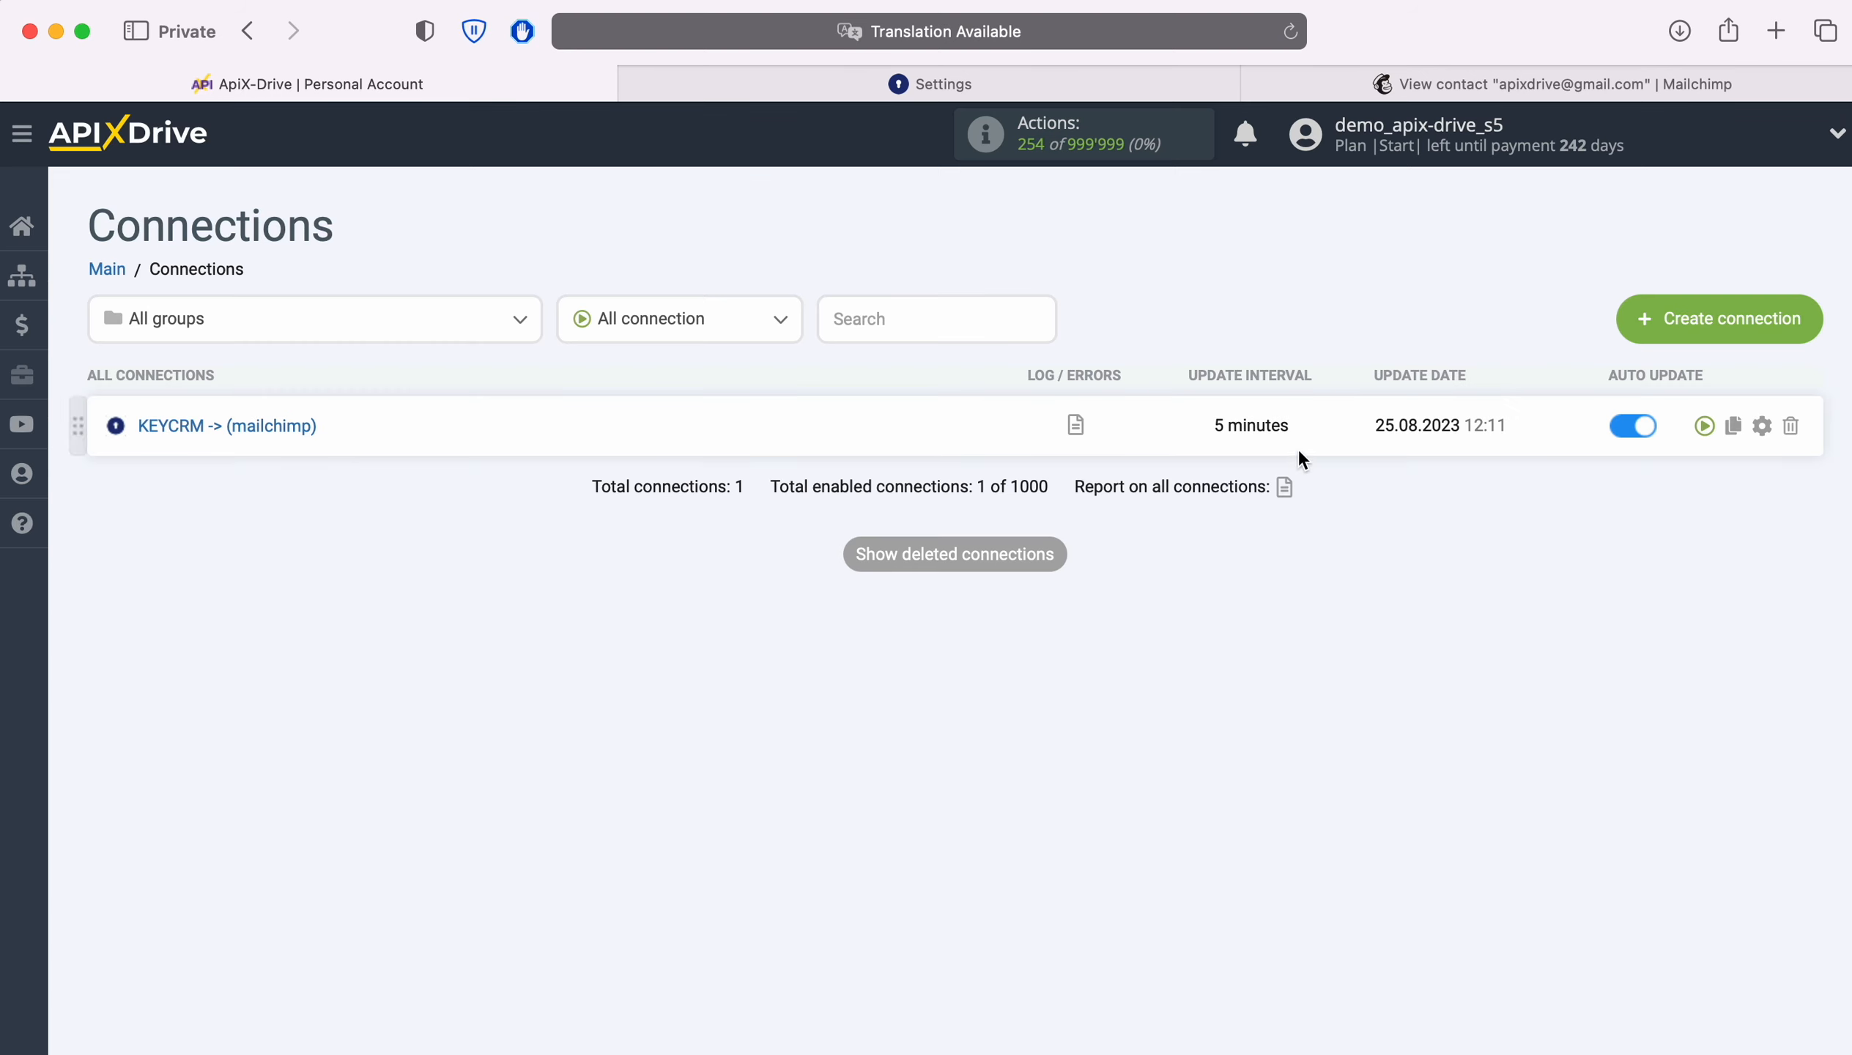